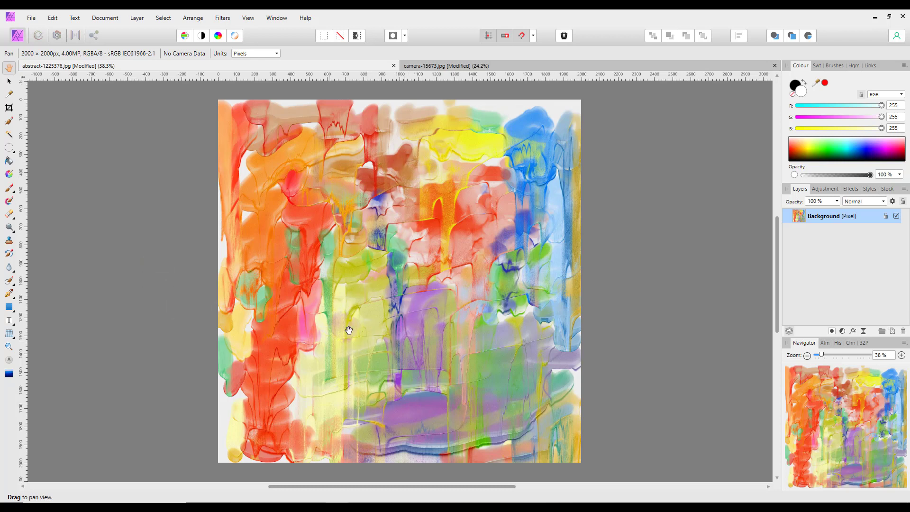
left_click(522, 67)
key("w")
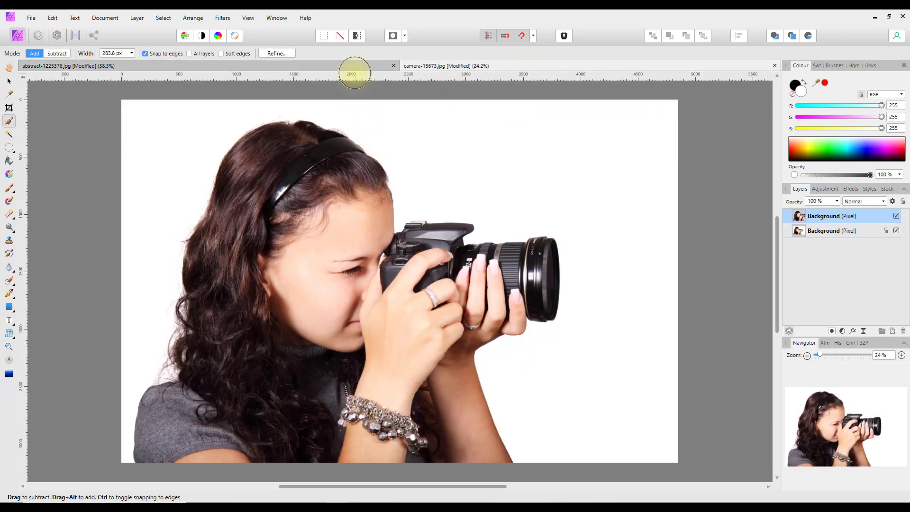
left_click(354, 67)
key("h")
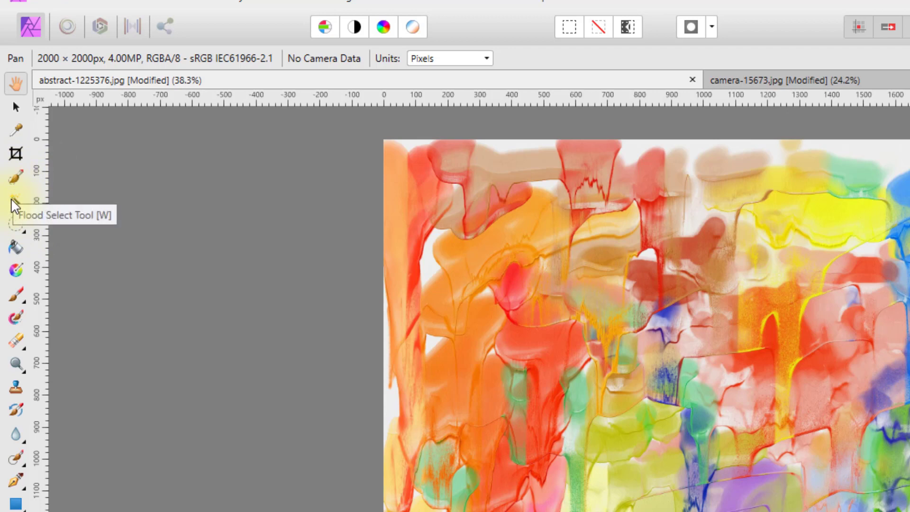
left_click(24, 231)
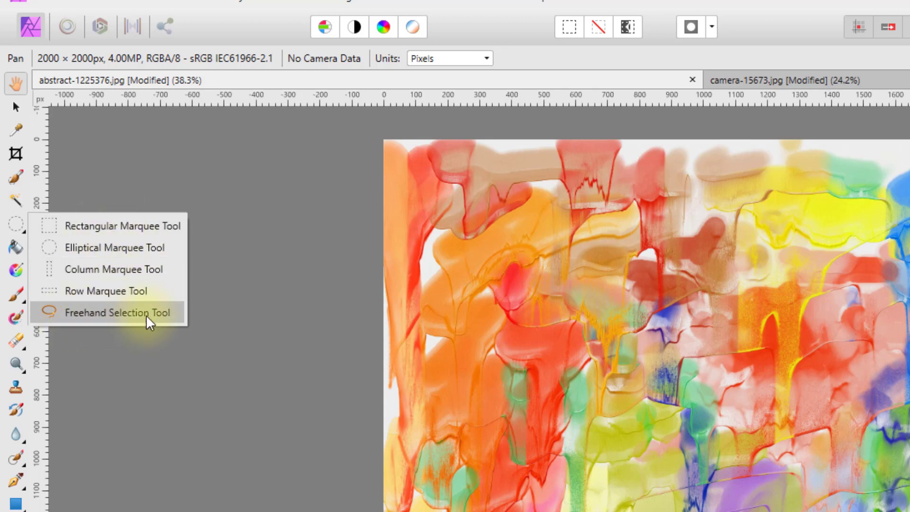
left_click(125, 362)
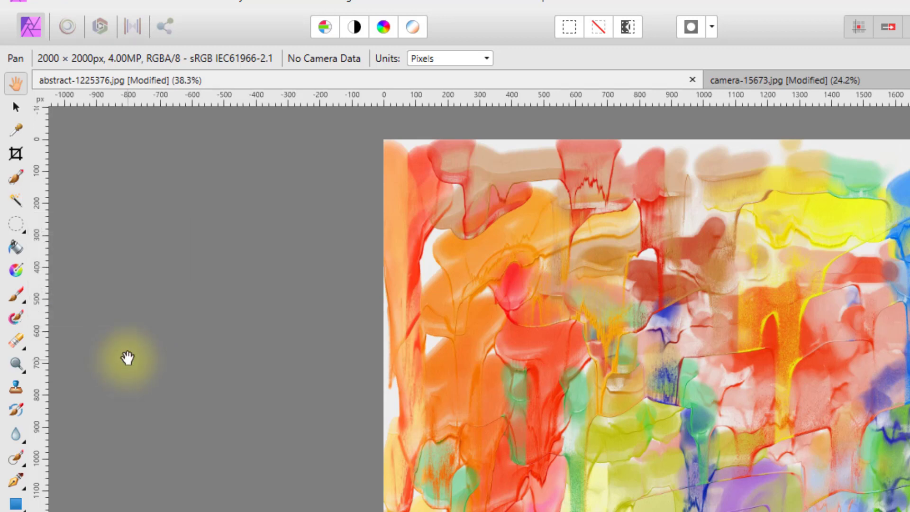
left_click(15, 479)
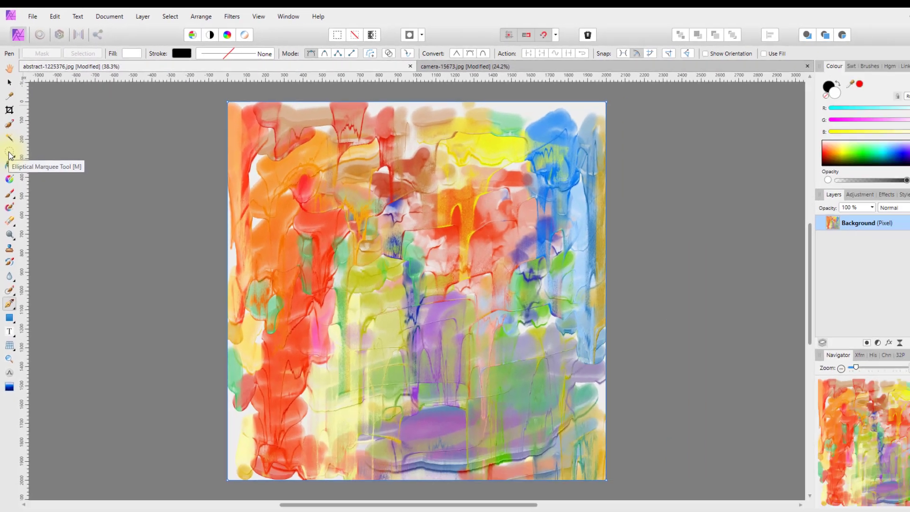
- Draw a circular marquee selection about 1360 px across around the middle of the abstract painting
left_click(15, 219)
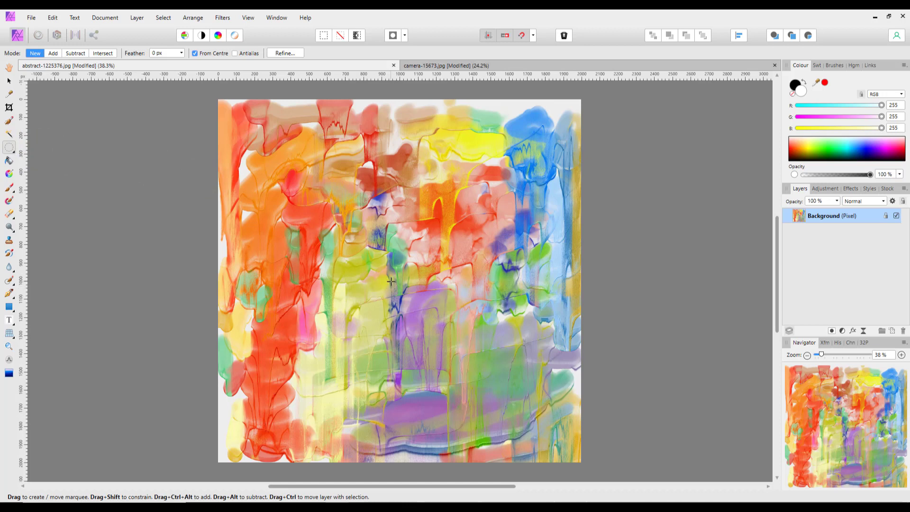
left_click_drag(390, 281, 529, 207)
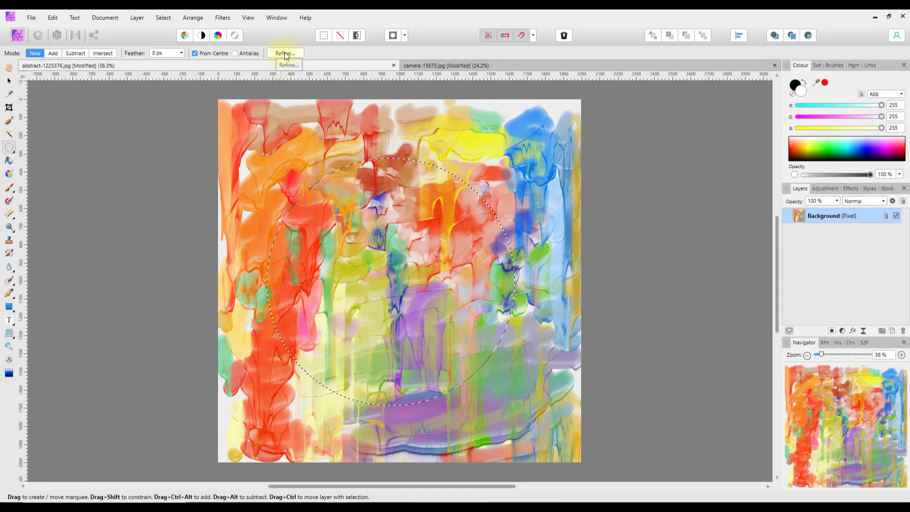
left_click(9, 134)
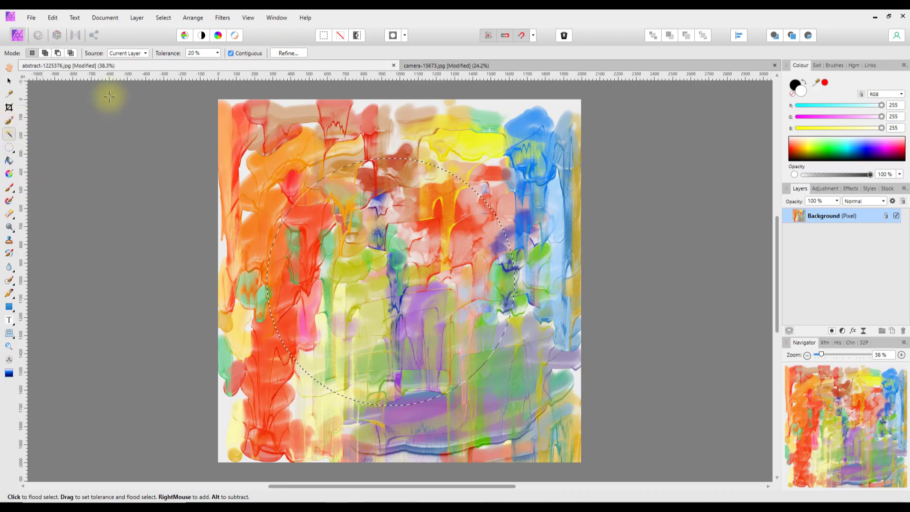
left_click(9, 121)
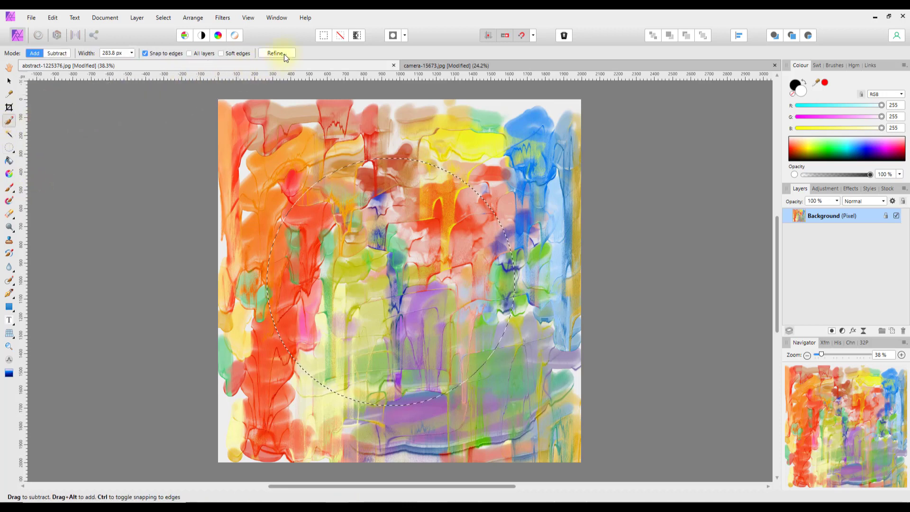
left_click(10, 148)
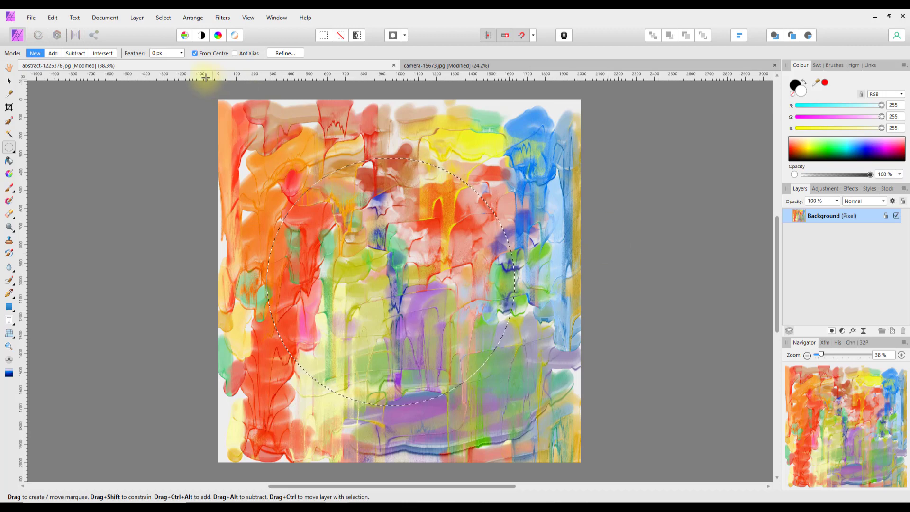
- Duplicate the selected circle onto its own layer and hide the original background layer
left_click(137, 19)
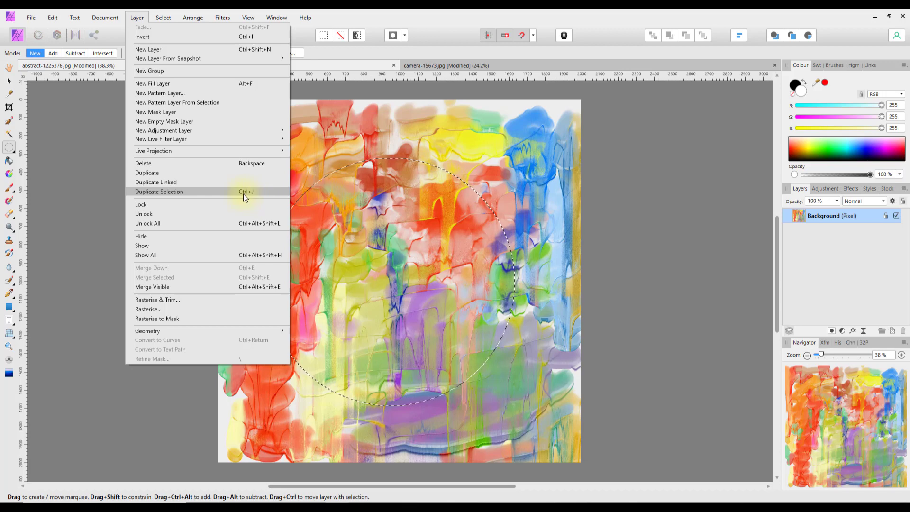
left_click(201, 192)
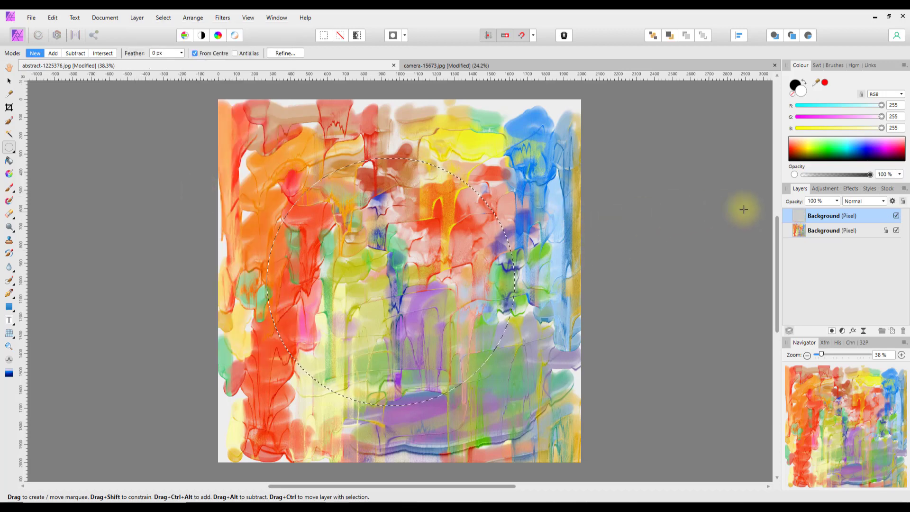
left_click(896, 230)
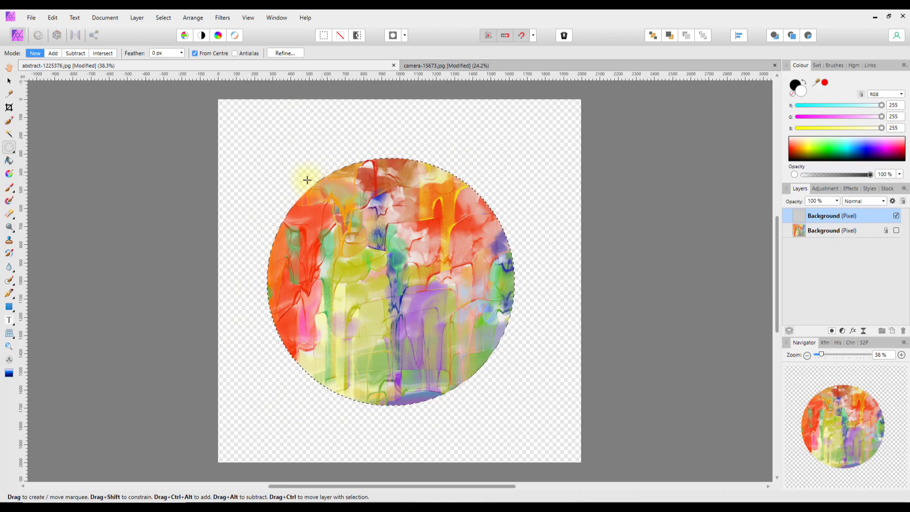
- Clear the selection, and nudge, slightly rotate and enlarge the circle layer to about 1710 px across
left_click(163, 19)
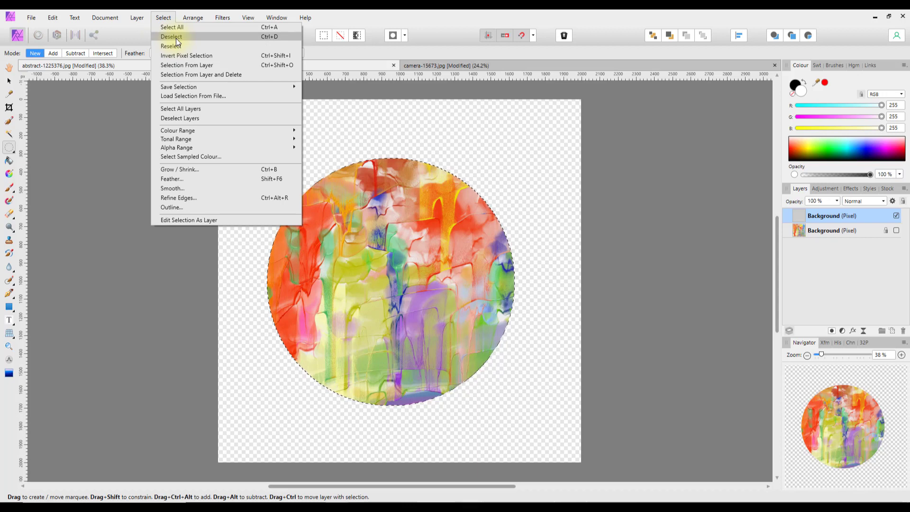
left_click(269, 38)
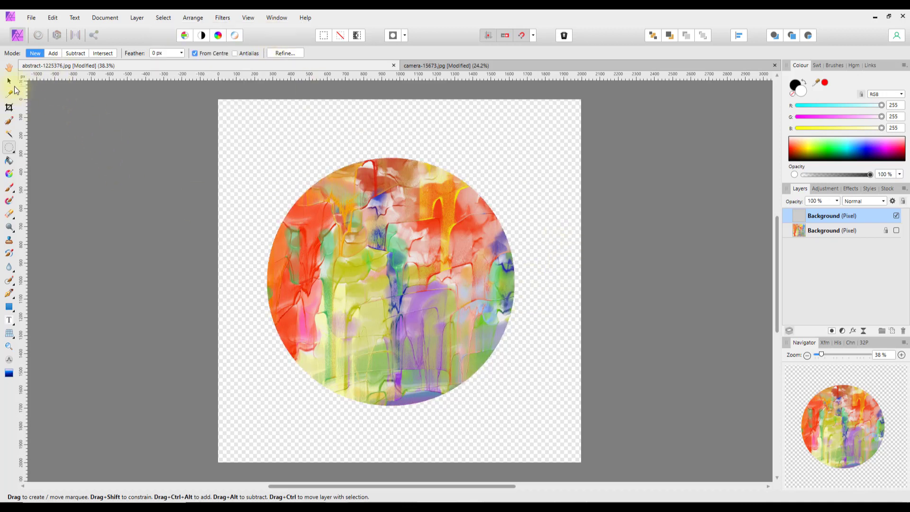
left_click(10, 83)
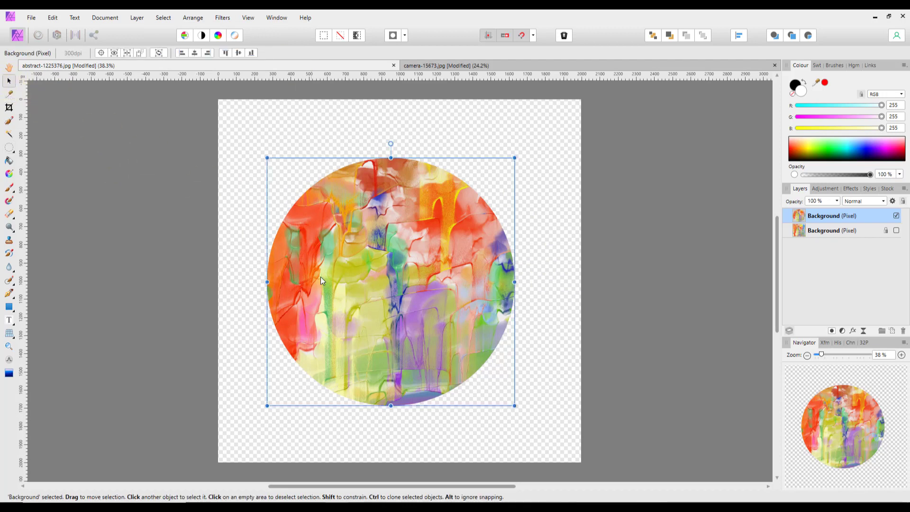
mouse_move(372, 313)
left_mouse_down()
mouse_move(432, 293)
mouse_move(368, 324)
mouse_move(385, 312)
mouse_move(370, 315)
mouse_move(367, 331)
mouse_move(358, 324)
mouse_move(383, 308)
left_mouse_up()
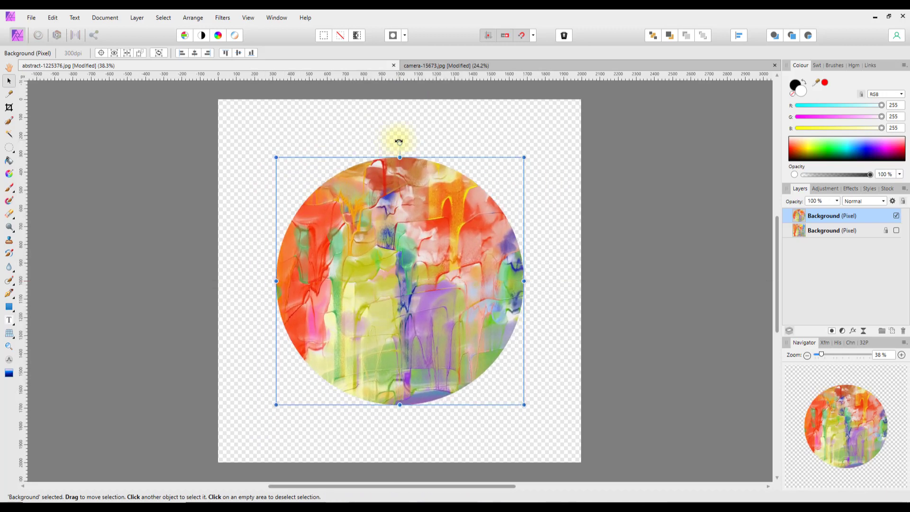
mouse_move(394, 141)
left_mouse_down()
mouse_move(359, 138)
mouse_move(287, 165)
mouse_move(408, 148)
mouse_move(401, 145)
left_mouse_up()
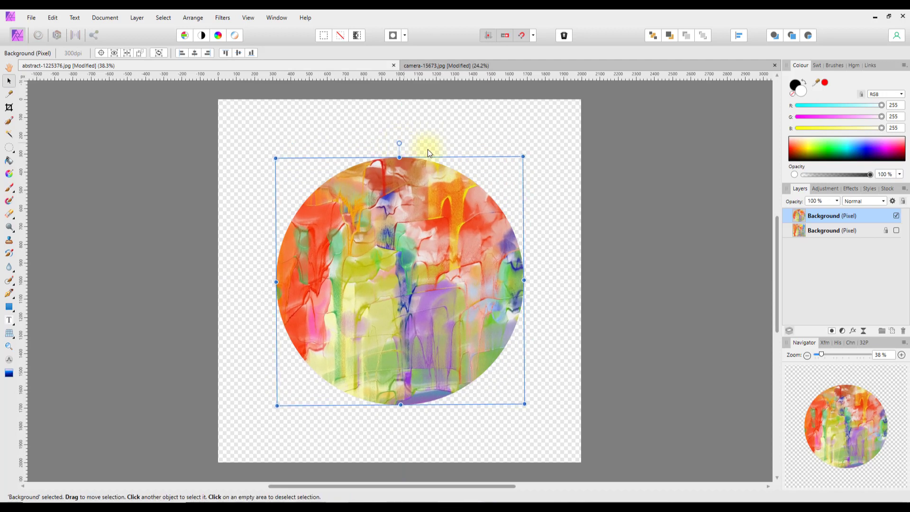
left_click_drag(522, 152, 562, 133)
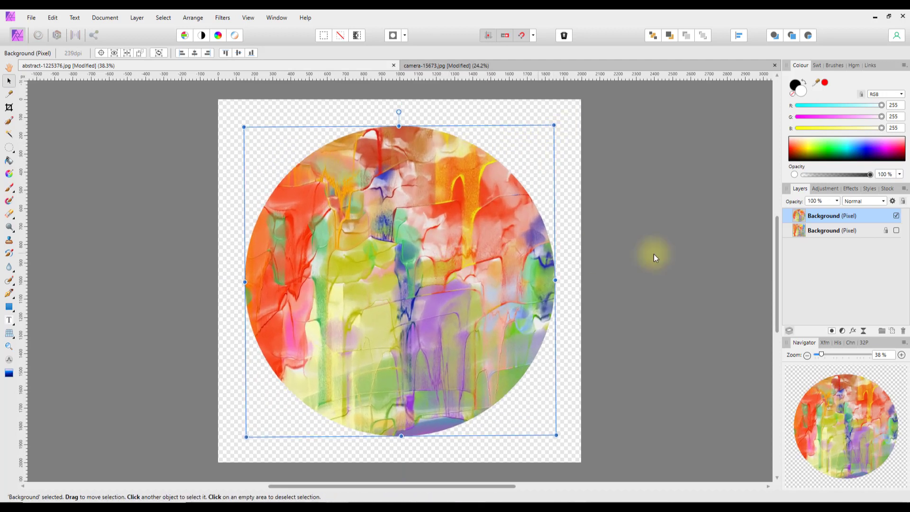
- Show the original background layer again and delete the enlarged circle layer
left_click(896, 230)
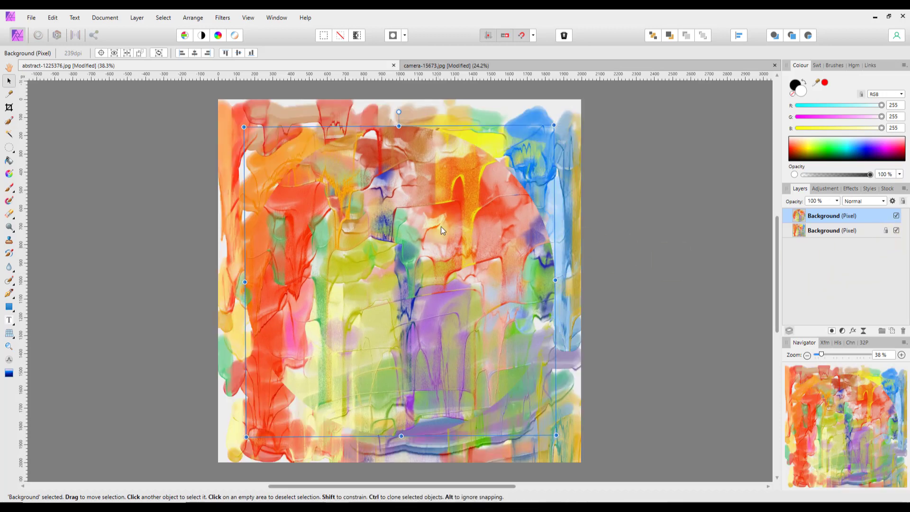
mouse_move(363, 263)
left_mouse_down()
mouse_move(368, 313)
mouse_move(403, 333)
mouse_move(368, 257)
mouse_move(376, 263)
left_mouse_up()
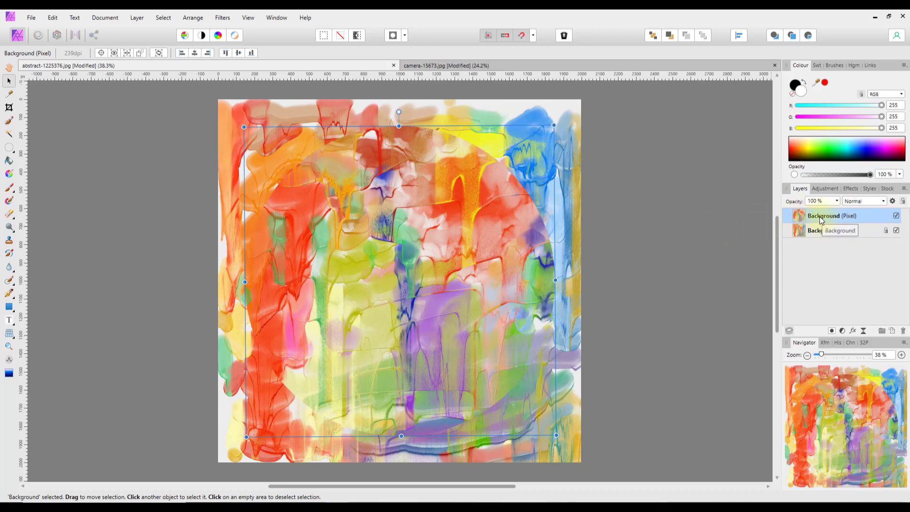
right_click(801, 217)
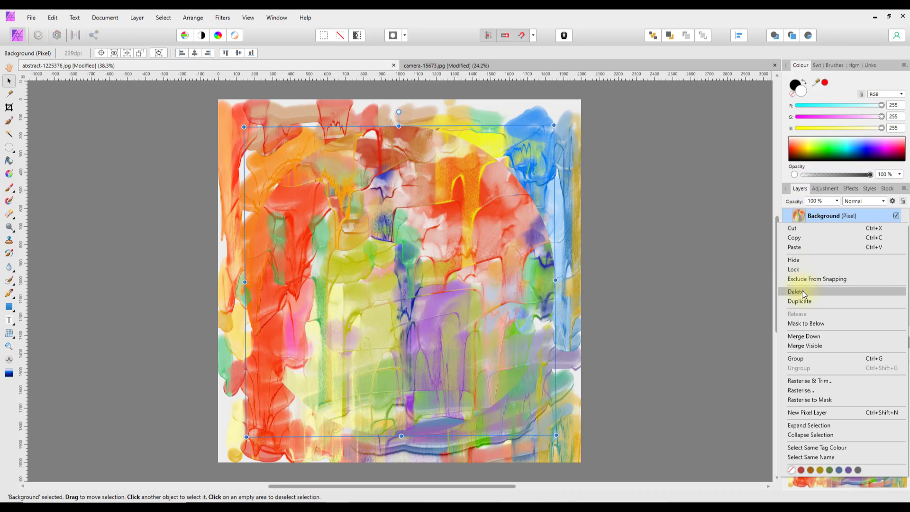
left_click(796, 269)
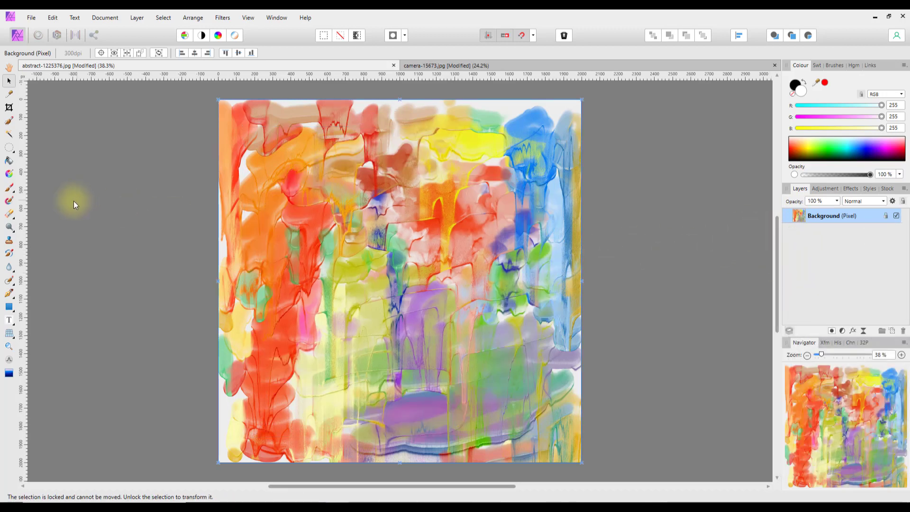
- Draw a new circular marquee selection about 1650 px across, centred on the painting
left_click(9, 147)
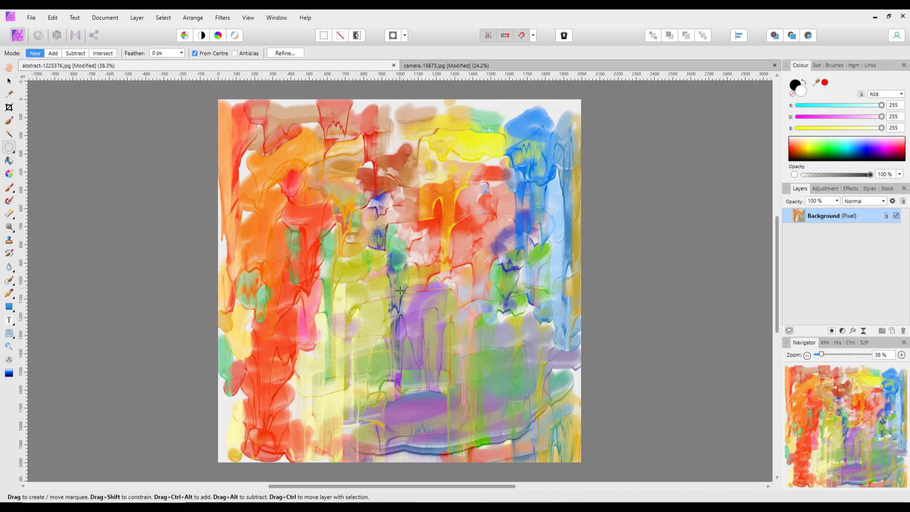
left_click_drag(399, 291, 601, 194)
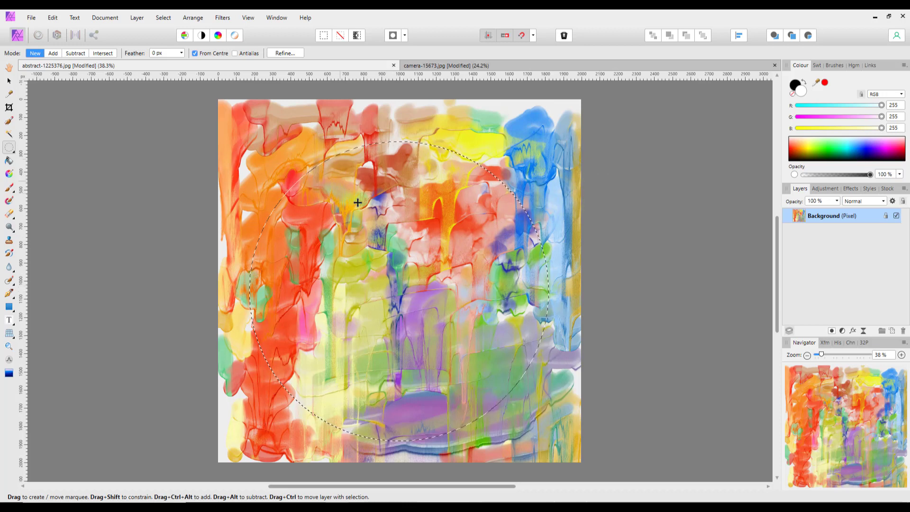
- Refine the circular selection with a feather of 93.1 px and a smoothing of 12.5 px
left_click(286, 54)
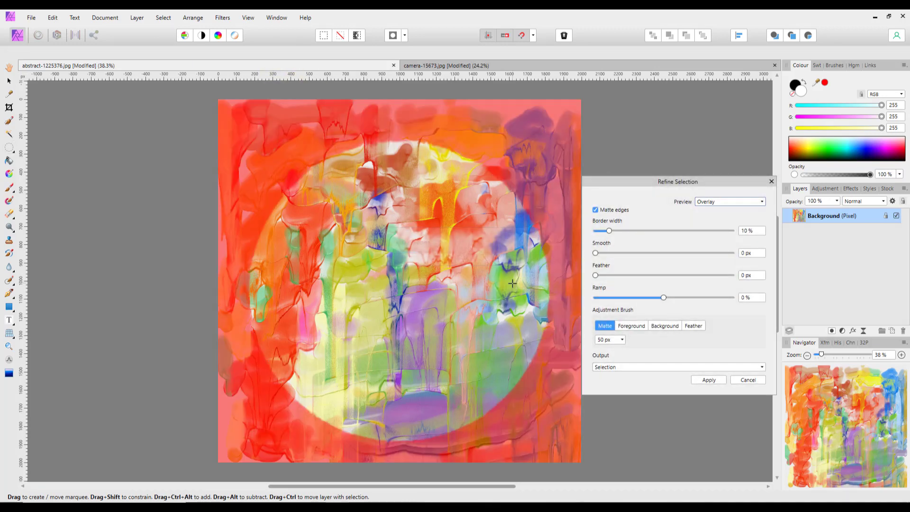
left_click_drag(681, 181, 684, 115)
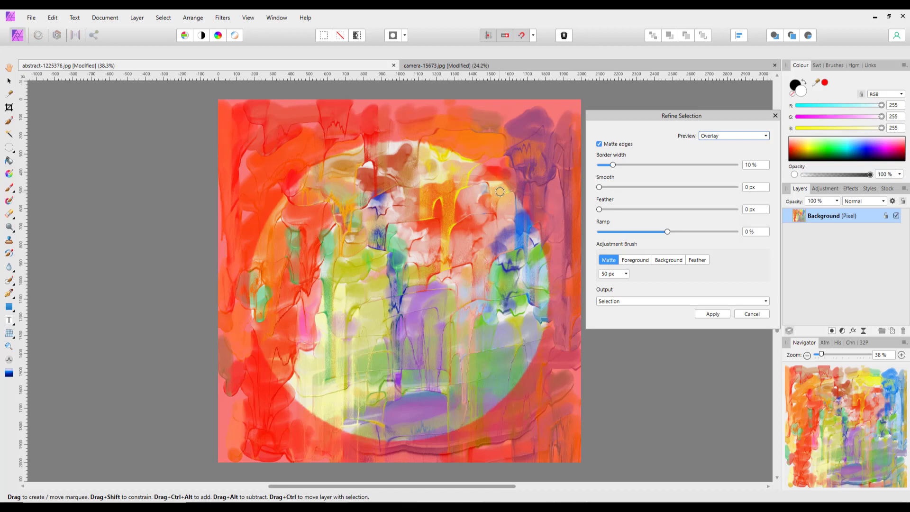
left_click_drag(600, 210, 669, 209)
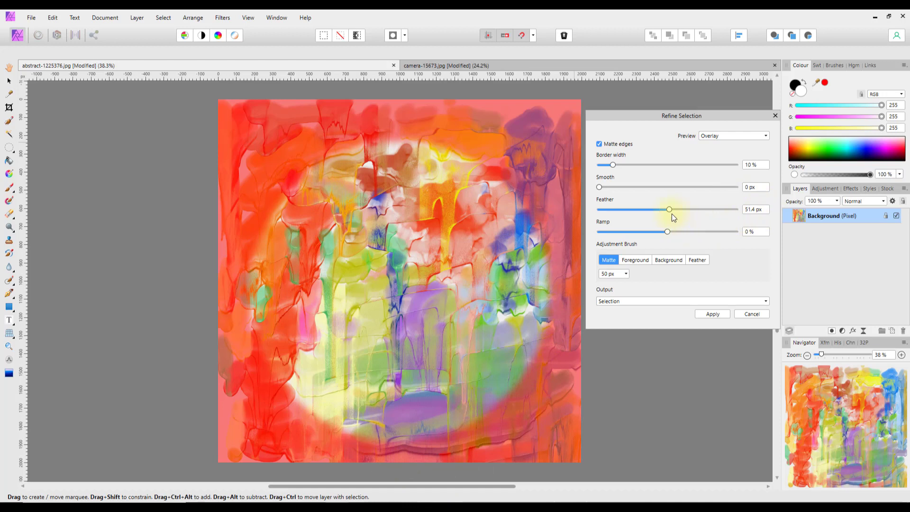
left_click_drag(670, 209, 724, 208)
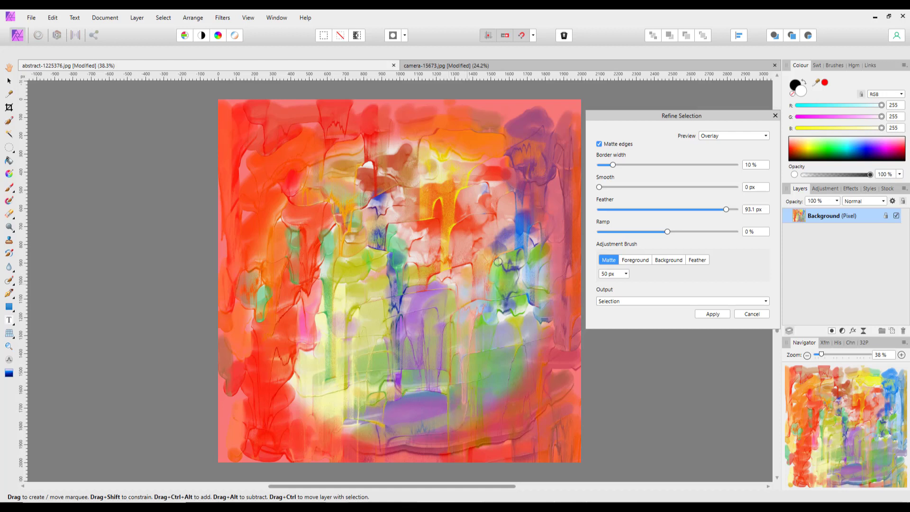
left_click_drag(600, 189, 616, 188)
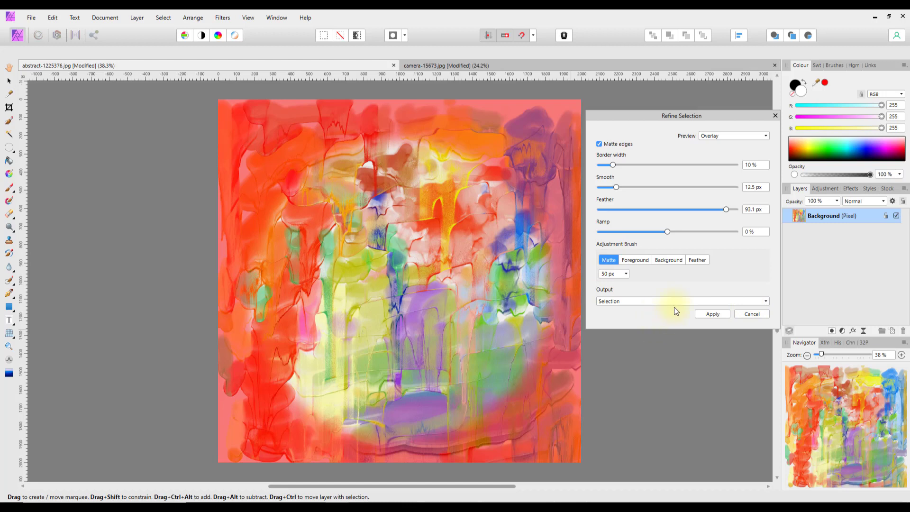
- Set the refinement output to a new layer and apply it
left_click(766, 301)
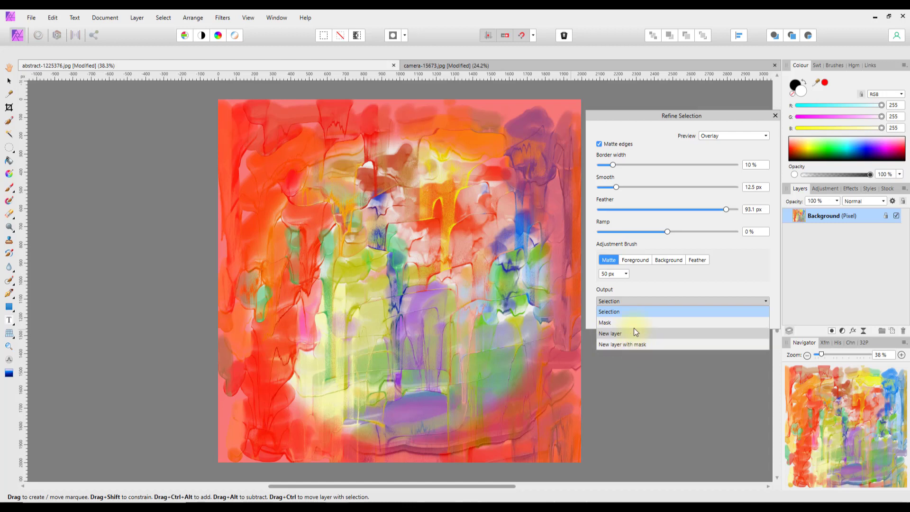
left_click(615, 335)
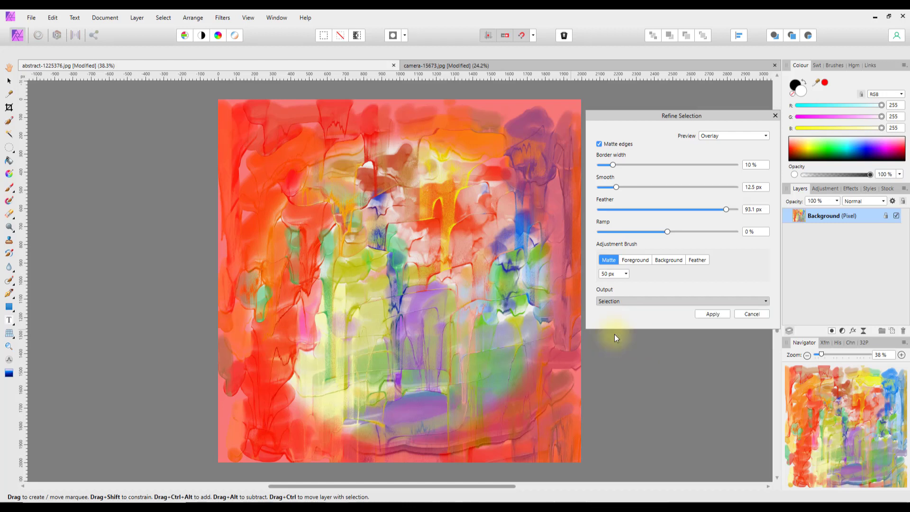
left_click(712, 314)
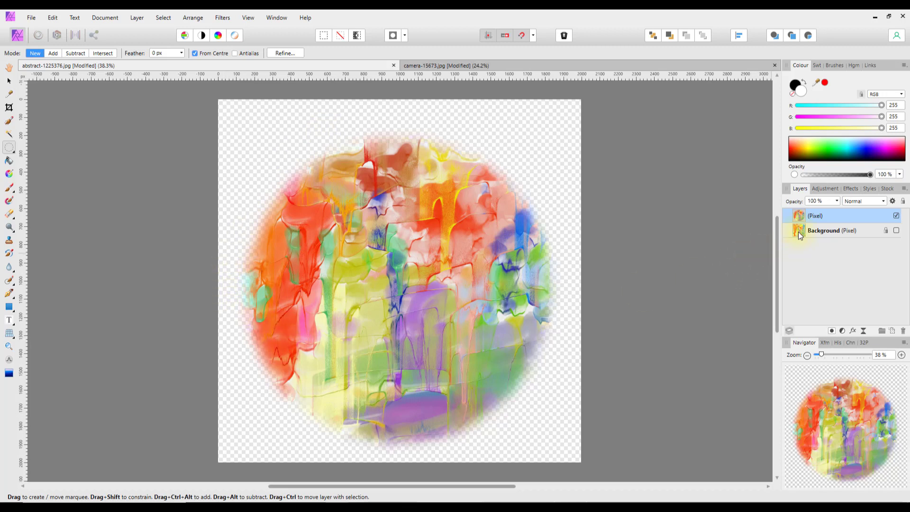
- Show the background layer and move the feathered circle layer up and slightly left over it
left_click(896, 231)
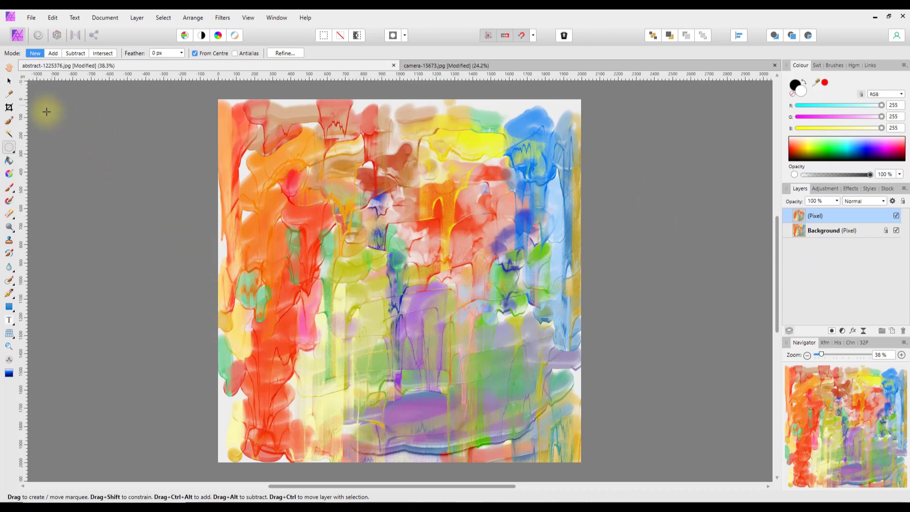
left_click(9, 81)
left_click_drag(422, 318, 407, 289)
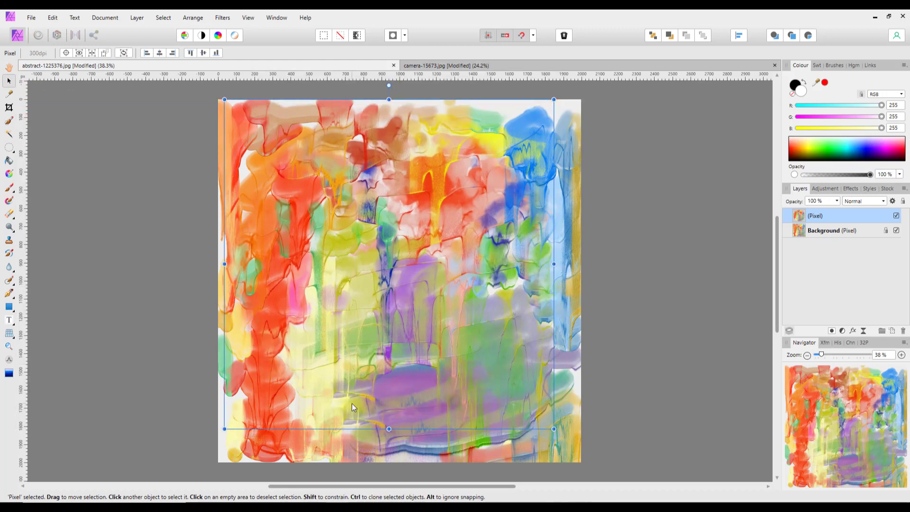
- Reposition the feathered circle layer lower over the painting and deselect it to check how its soft edge blends
left_click_drag(342, 282, 402, 342)
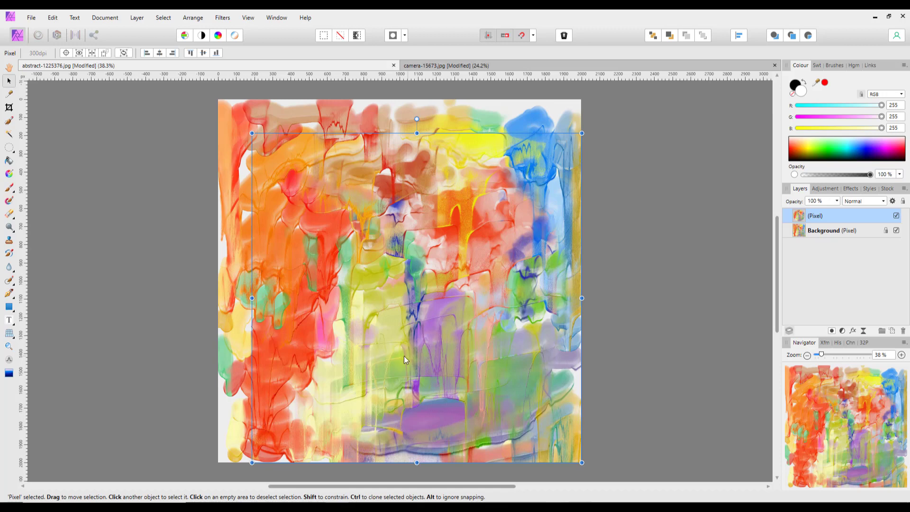
left_click_drag(405, 320, 381, 329)
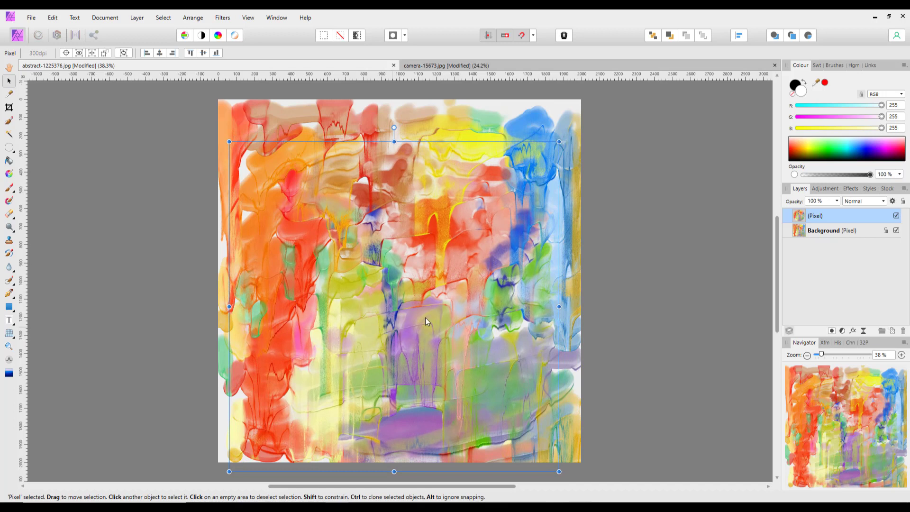
left_click(627, 292)
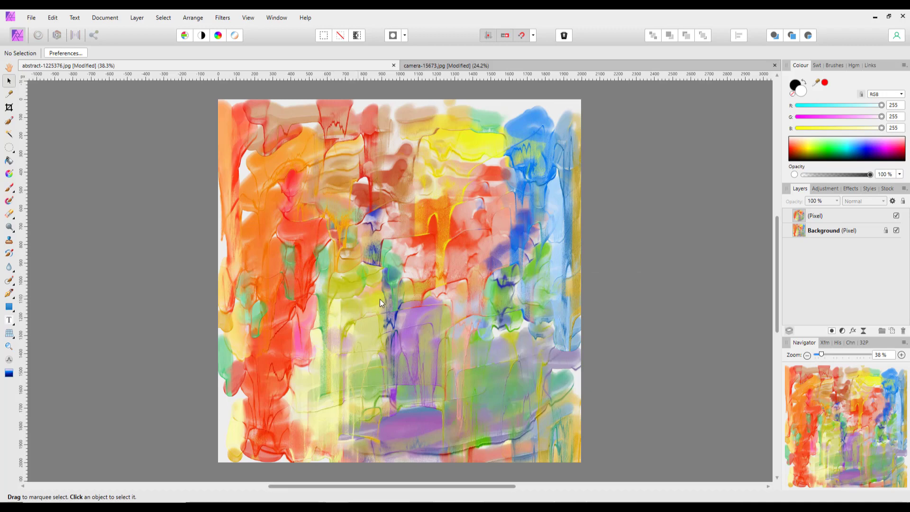
- Delete the feathered circle layer from above the painting's background
left_click(822, 215)
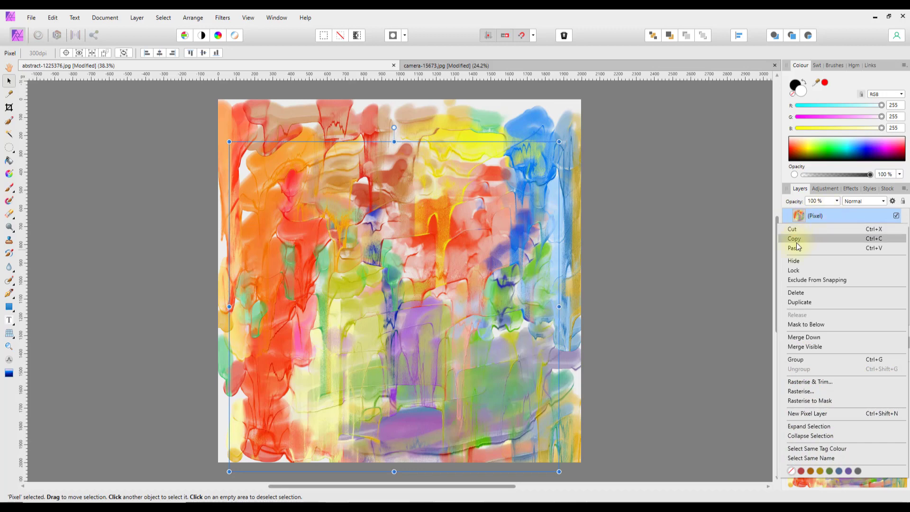
left_click(794, 292)
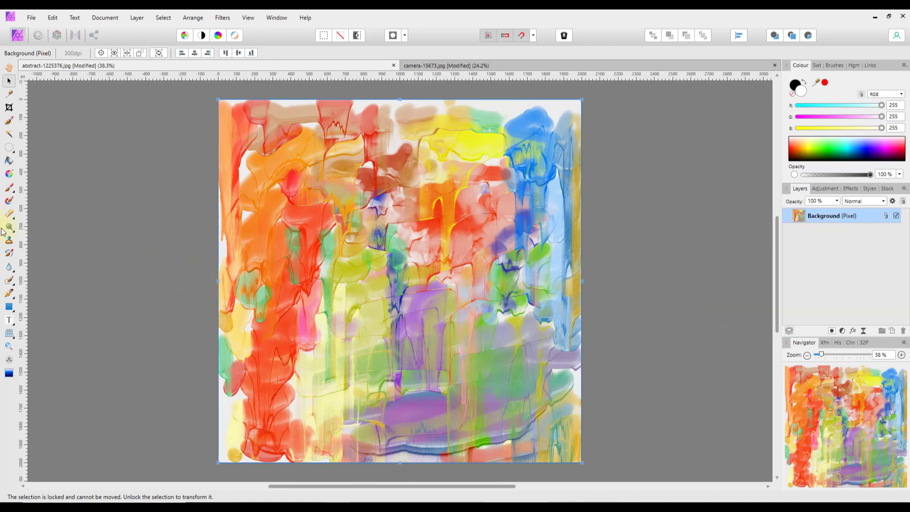
- Select a circle about 1660 px across, centred on the painting, and add a Levels adjustment limited to it
left_click(10, 149)
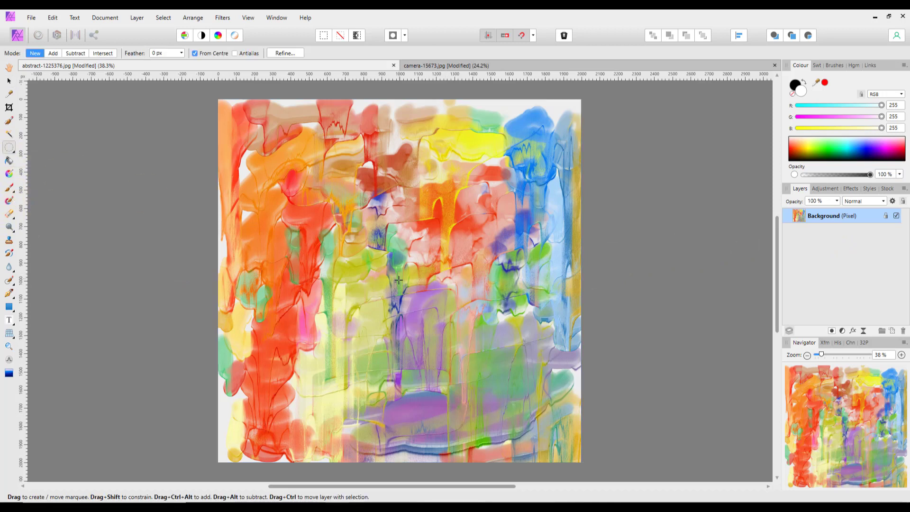
left_click_drag(398, 287, 604, 193)
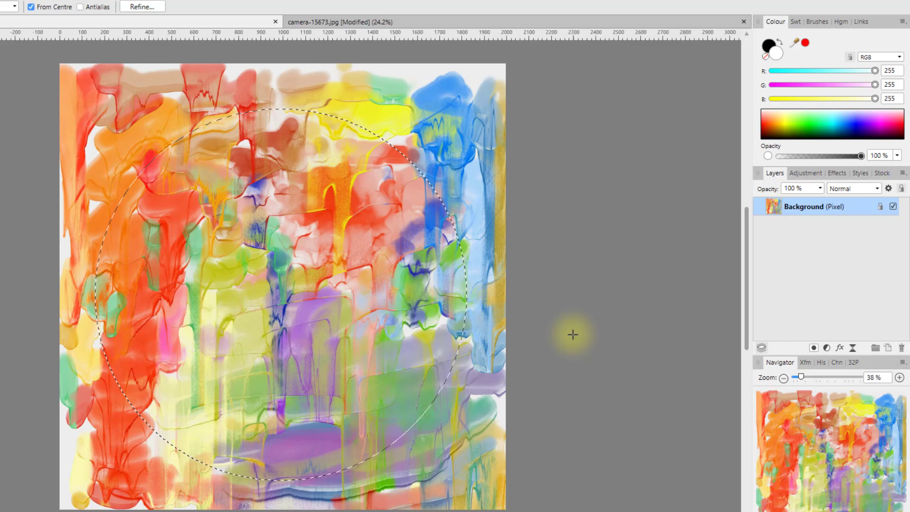
left_click(826, 348)
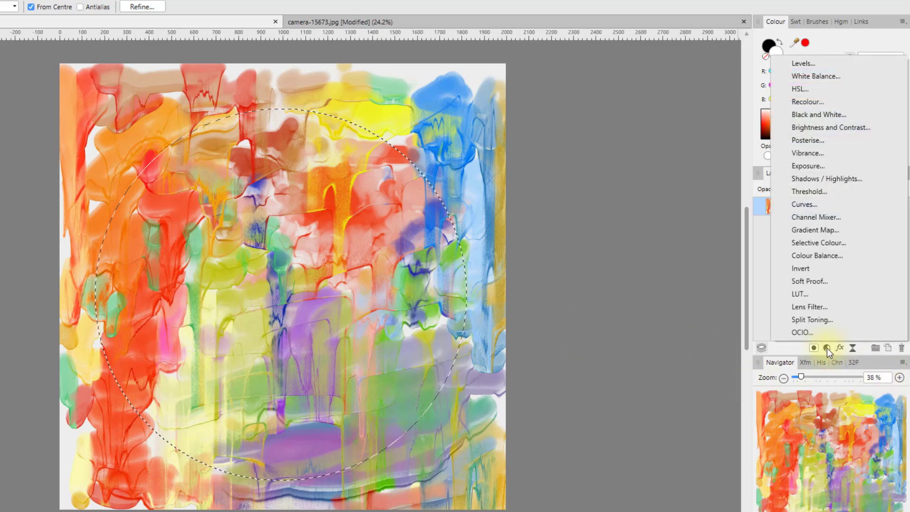
left_click(807, 65)
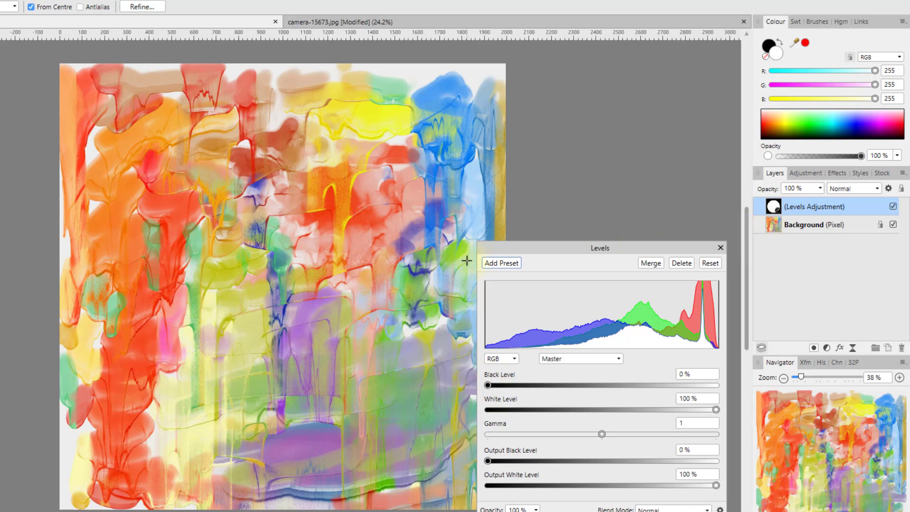
- Try a Levels black level of 43% and gamma of 1.602 on the circle, and delete the adjustment
left_click_drag(490, 384, 586, 385)
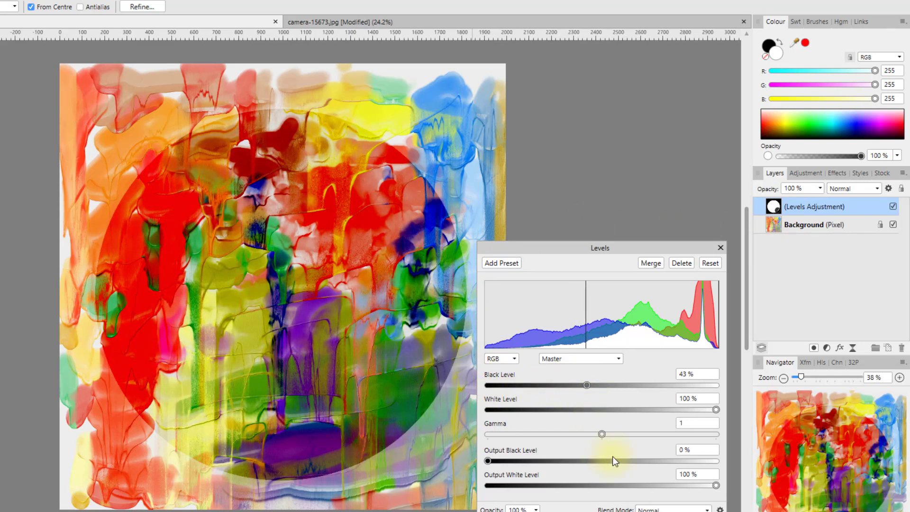
left_click_drag(606, 434, 670, 428)
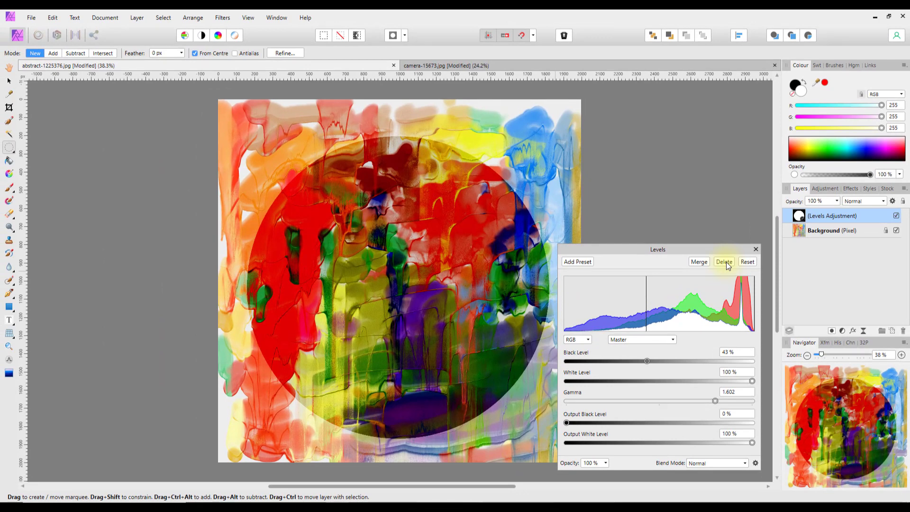
left_click(726, 262)
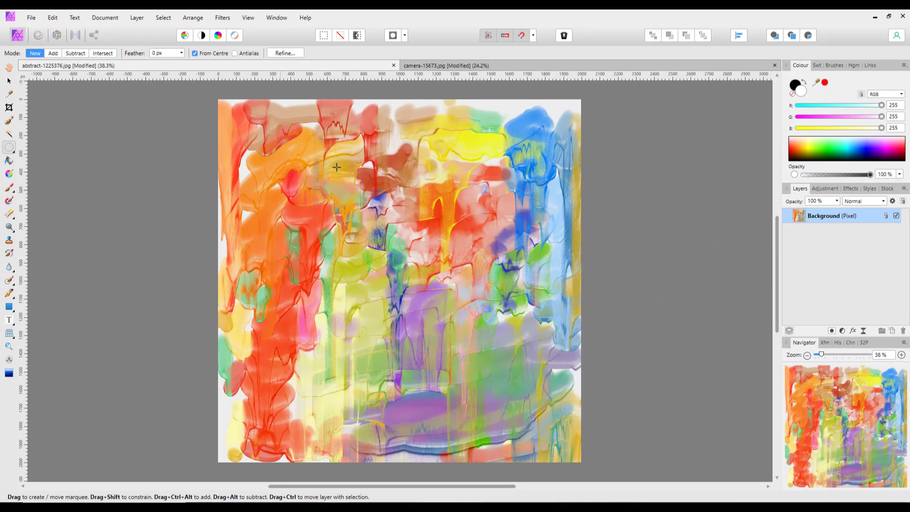
left_click(470, 69)
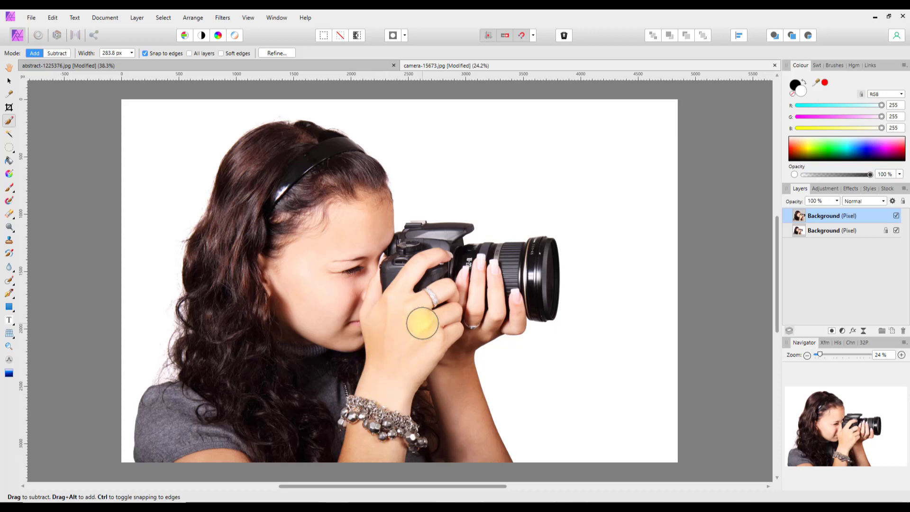
left_click(359, 66)
key("m")
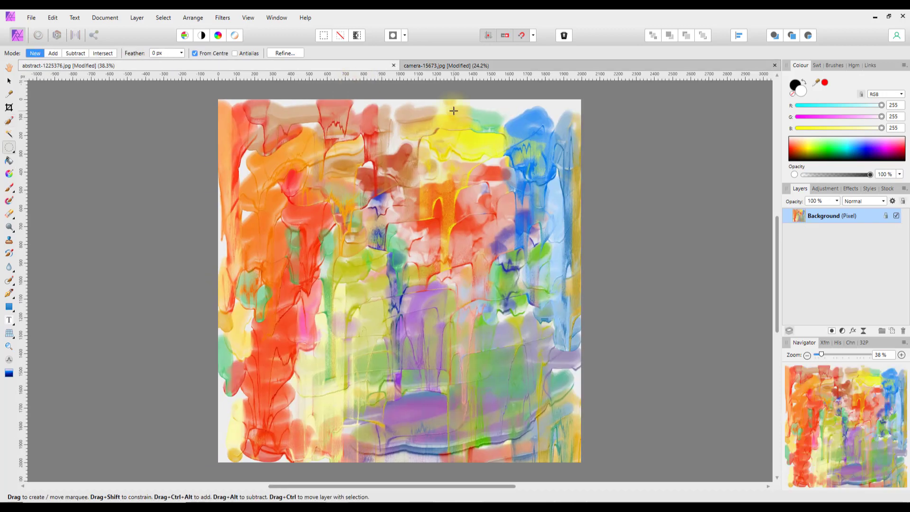
- Switch to the camera-15673.jpg document and delete the duplicate layer above its locked background
left_click(502, 65)
key("w")
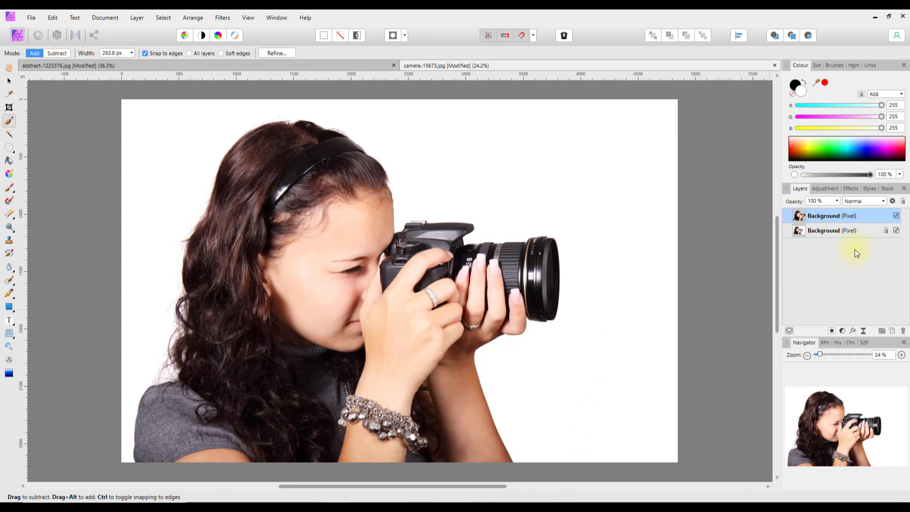
right_click(830, 218)
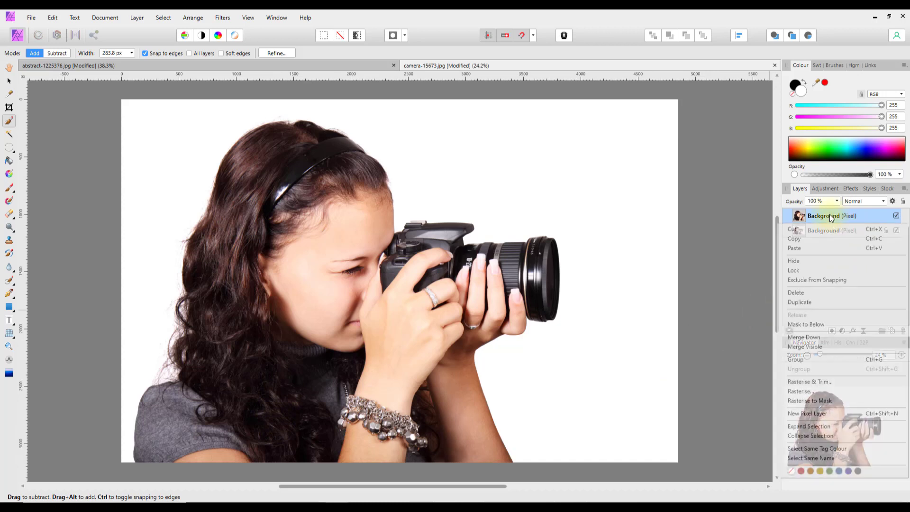
left_click(817, 270)
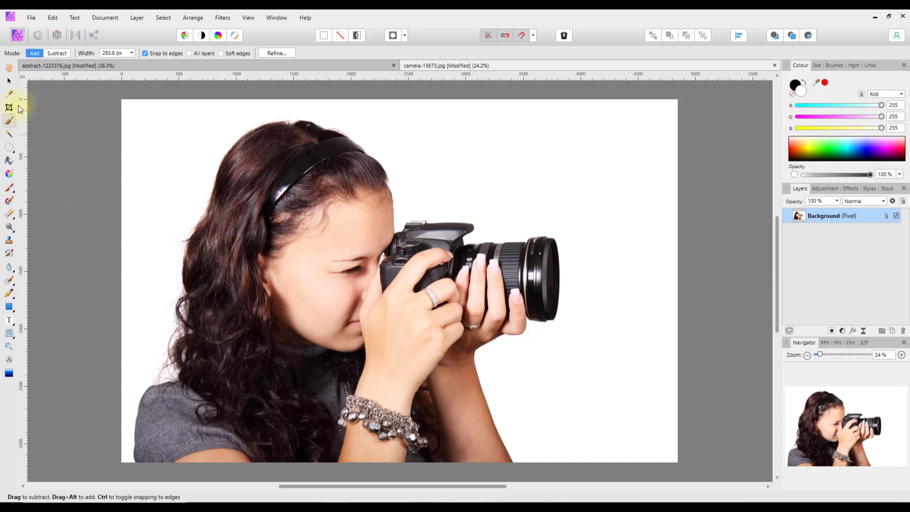
- Select the woman together with her camera using the Selection Brush in Add mode
left_click(29, 53)
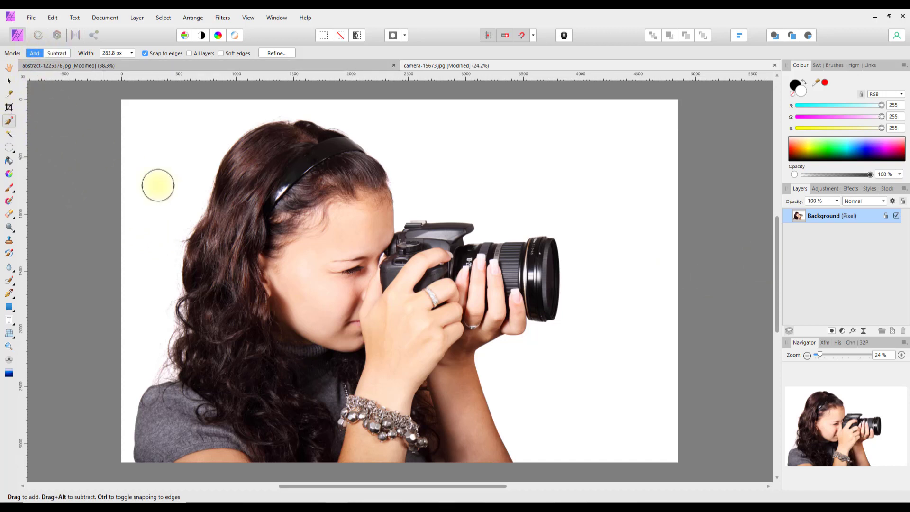
mouse_move(291, 197)
left_mouse_down()
mouse_move(293, 291)
mouse_move(280, 185)
mouse_move(257, 332)
mouse_move(277, 219)
mouse_move(235, 319)
mouse_move(239, 432)
mouse_move(247, 418)
mouse_move(241, 393)
mouse_move(307, 274)
mouse_move(394, 482)
mouse_move(351, 387)
mouse_move(294, 373)
mouse_move(263, 422)
mouse_move(291, 408)
mouse_move(221, 439)
mouse_move(194, 431)
mouse_move(182, 416)
mouse_move(262, 423)
mouse_move(383, 406)
mouse_move(415, 440)
mouse_move(427, 405)
mouse_move(422, 296)
mouse_move(435, 283)
mouse_move(522, 270)
mouse_move(460, 283)
mouse_move(347, 269)
mouse_move(340, 294)
mouse_move(349, 258)
mouse_move(316, 170)
left_mouse_up()
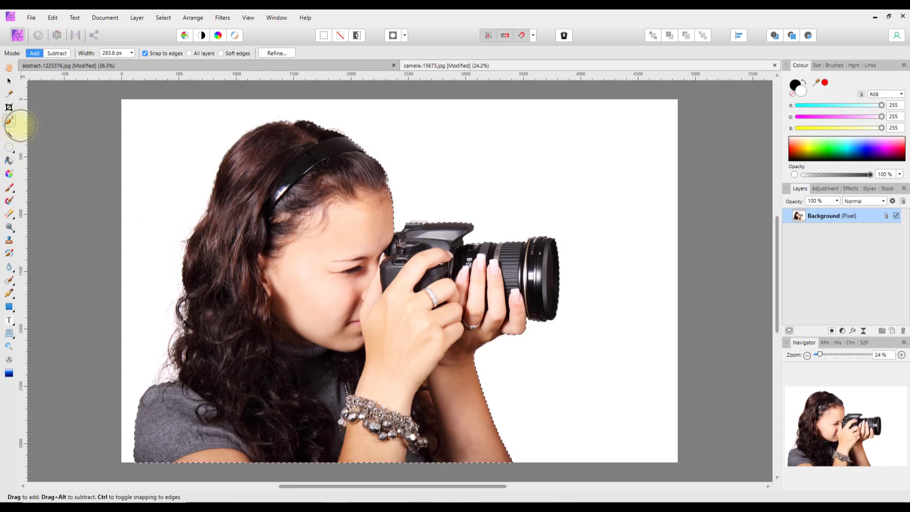
left_click(14, 154)
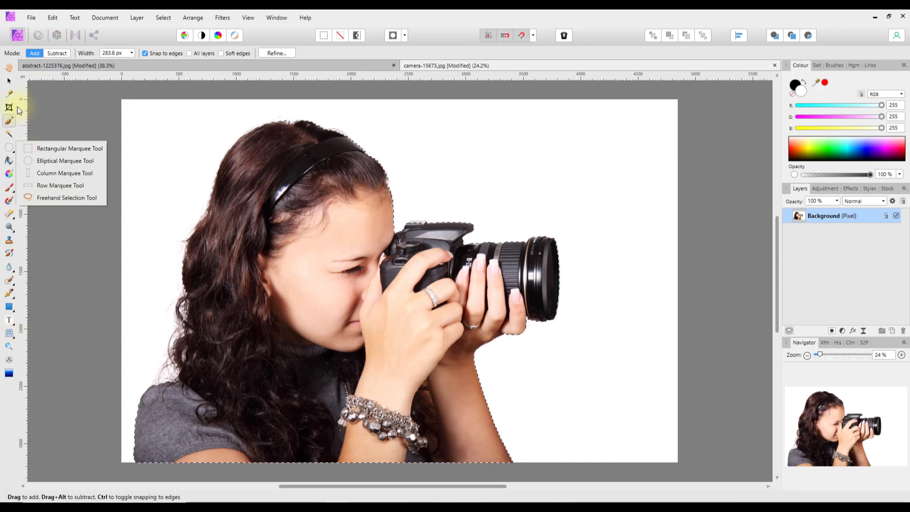
left_click(10, 123)
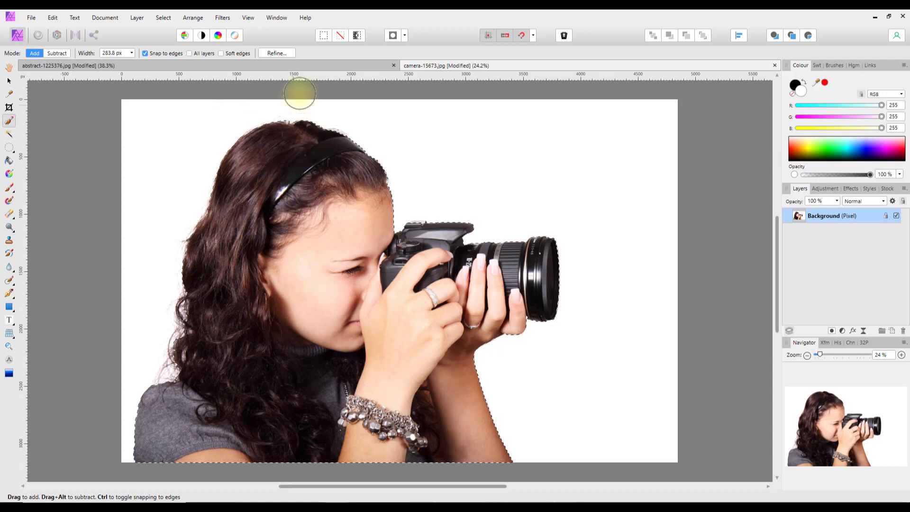
- Refine the selection by painting with the 96 px Matte adjustment brush along the outer edge of the woman's hair
left_click(281, 53)
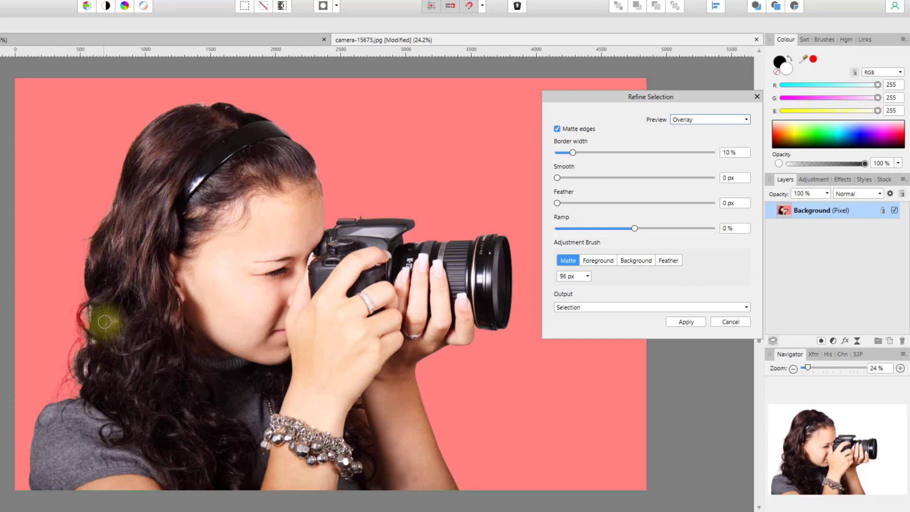
mouse_move(221, 105)
left_mouse_down()
mouse_move(194, 100)
mouse_move(154, 123)
mouse_move(195, 103)
mouse_move(229, 103)
mouse_move(265, 117)
mouse_move(309, 170)
left_mouse_up()
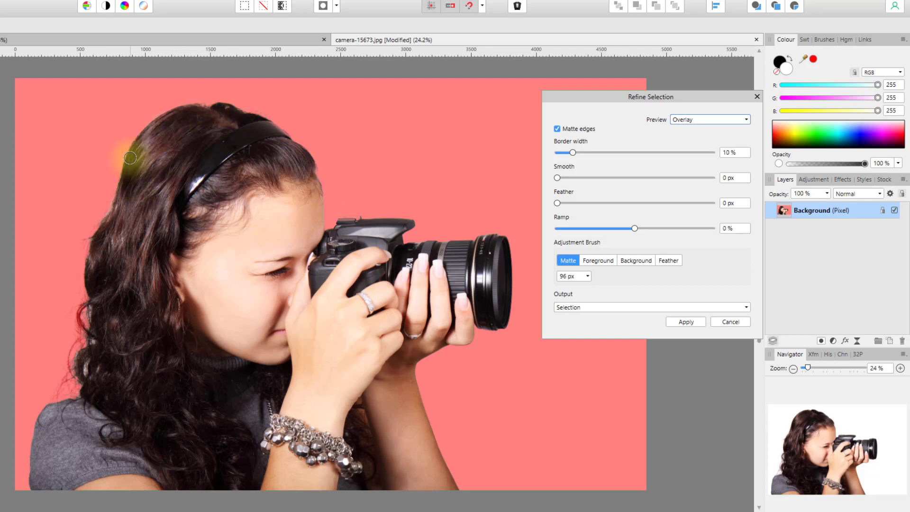
left_click_drag(128, 160, 88, 256)
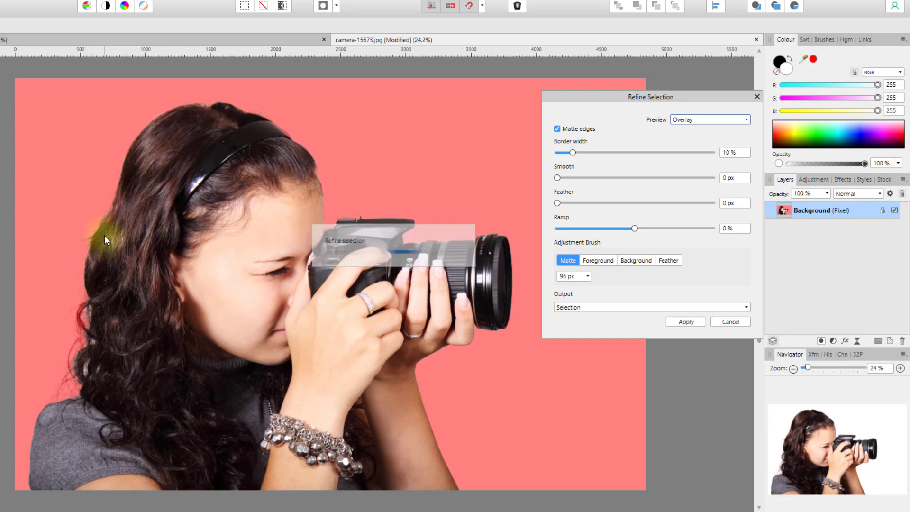
mouse_move(82, 242)
left_mouse_down()
mouse_move(83, 251)
mouse_move(83, 308)
mouse_move(79, 288)
mouse_move(88, 298)
mouse_move(78, 320)
mouse_move(83, 336)
mouse_move(97, 339)
mouse_move(79, 317)
mouse_move(90, 305)
mouse_move(91, 330)
mouse_move(102, 335)
mouse_move(90, 332)
mouse_move(78, 348)
mouse_move(70, 362)
mouse_move(85, 384)
mouse_move(90, 343)
mouse_move(58, 388)
mouse_move(57, 417)
left_mouse_up()
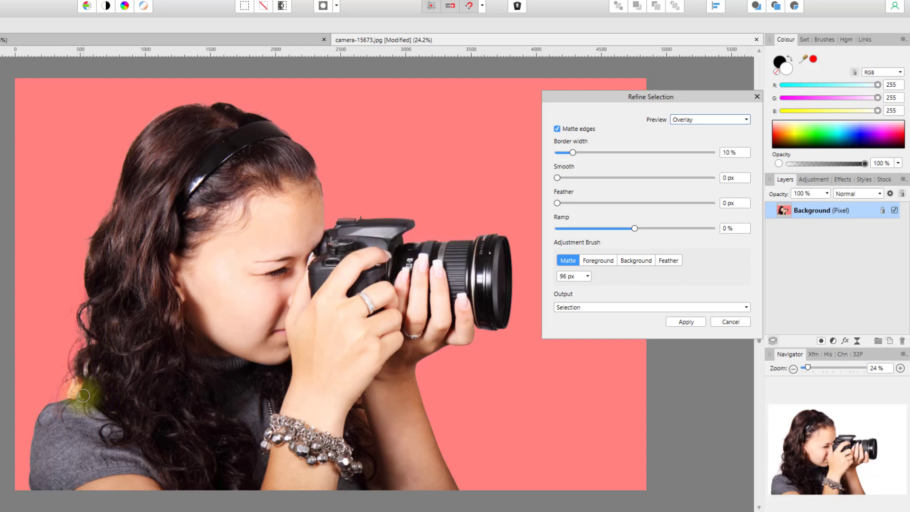
mouse_move(81, 388)
left_mouse_down()
mouse_move(79, 398)
mouse_move(69, 375)
mouse_move(56, 410)
mouse_move(82, 334)
mouse_move(97, 332)
mouse_move(87, 345)
left_mouse_up()
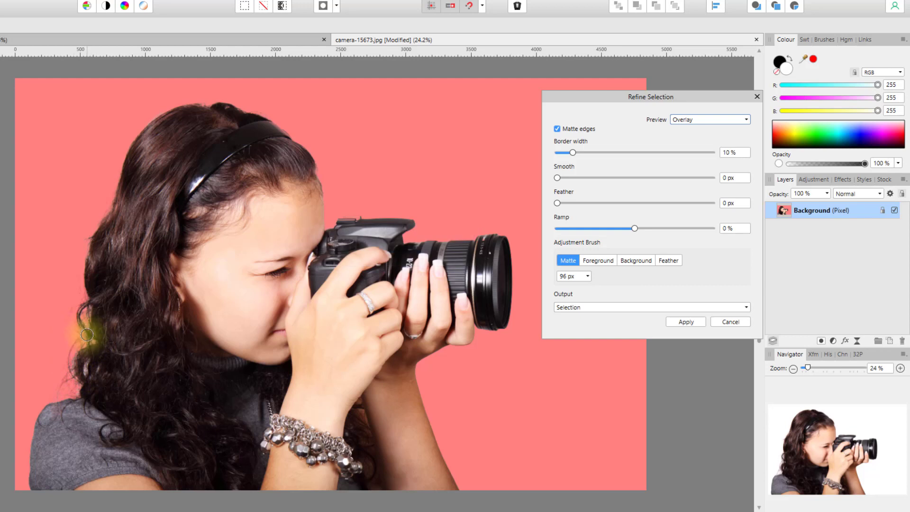
left_click_drag(93, 303, 90, 305)
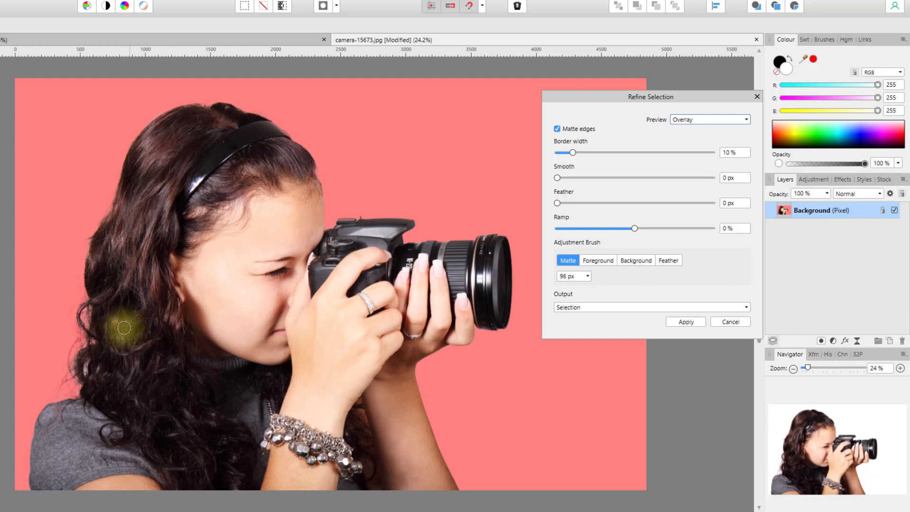
mouse_move(91, 304)
left_mouse_down()
mouse_move(80, 311)
mouse_move(86, 336)
left_mouse_up()
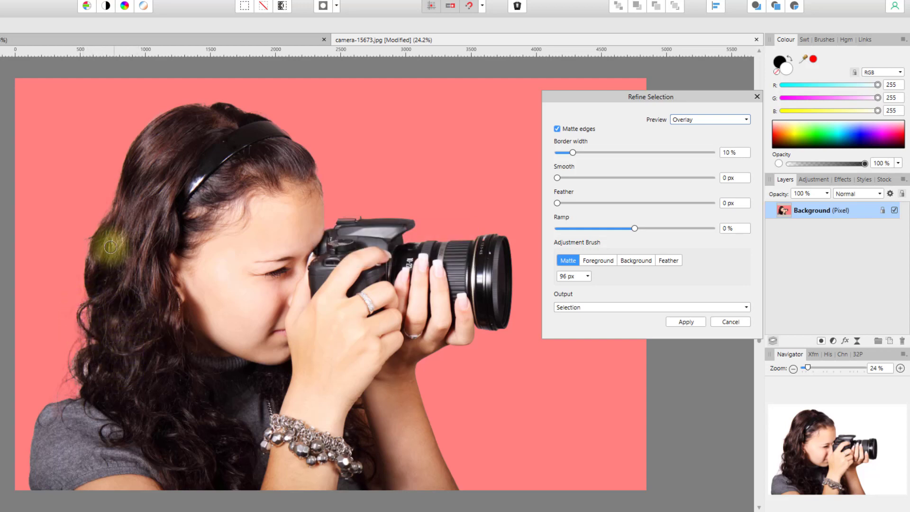
left_click_drag(92, 237, 88, 255)
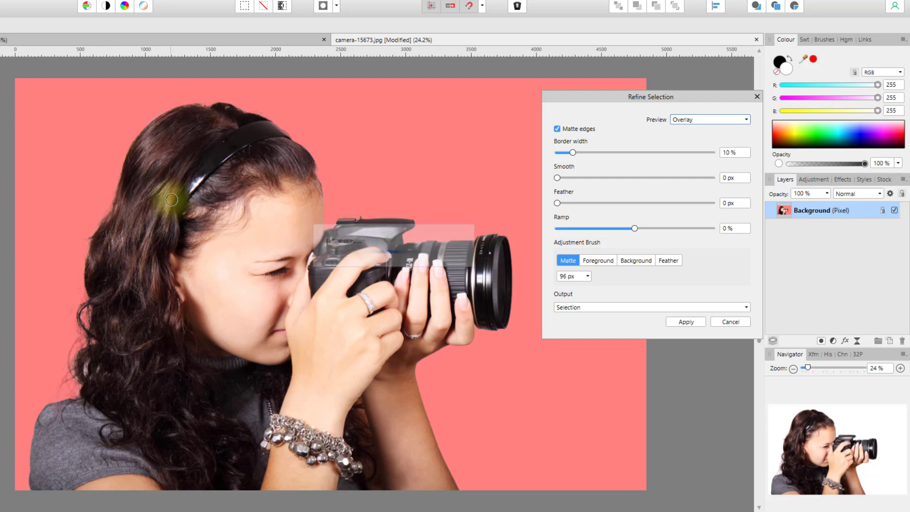
- Output the refined selection of the woman to a new layer and apply it
left_click(747, 309)
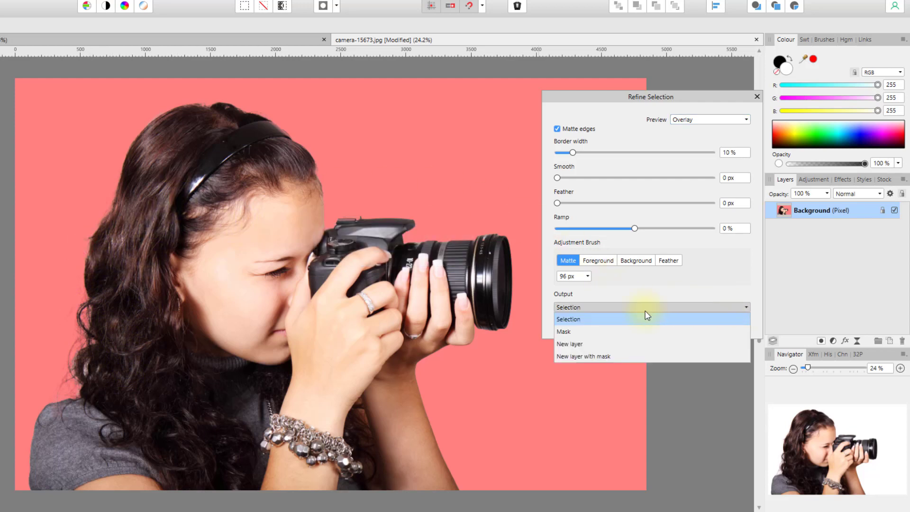
left_click(577, 345)
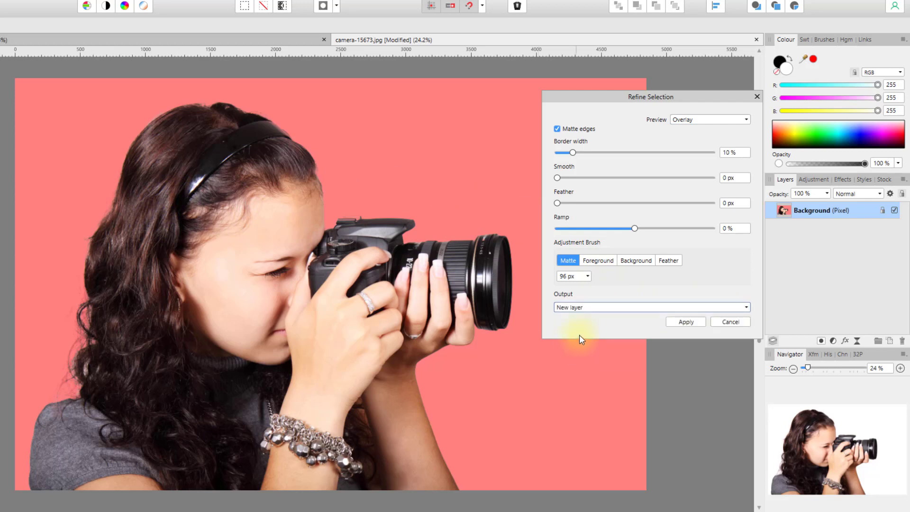
left_click(685, 322)
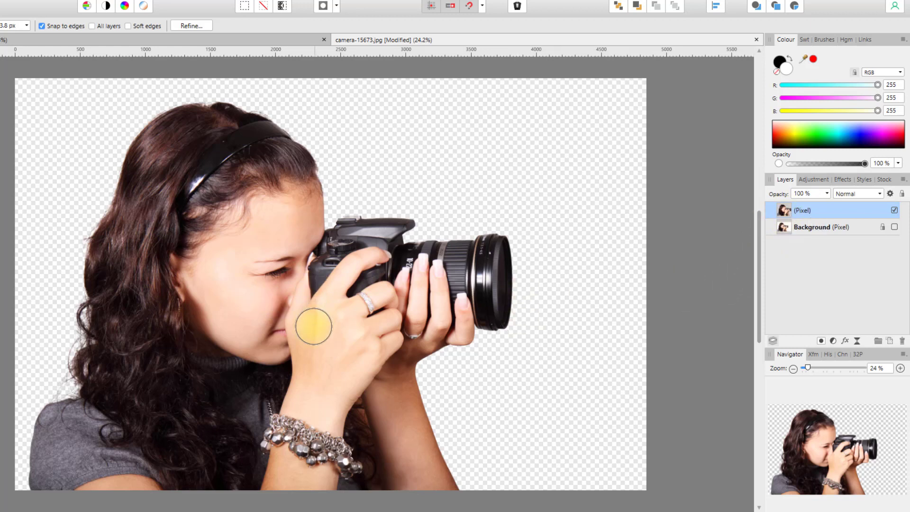
- Switch to the abstract-1225376.jpg painting and select the entire image
left_click(264, 39)
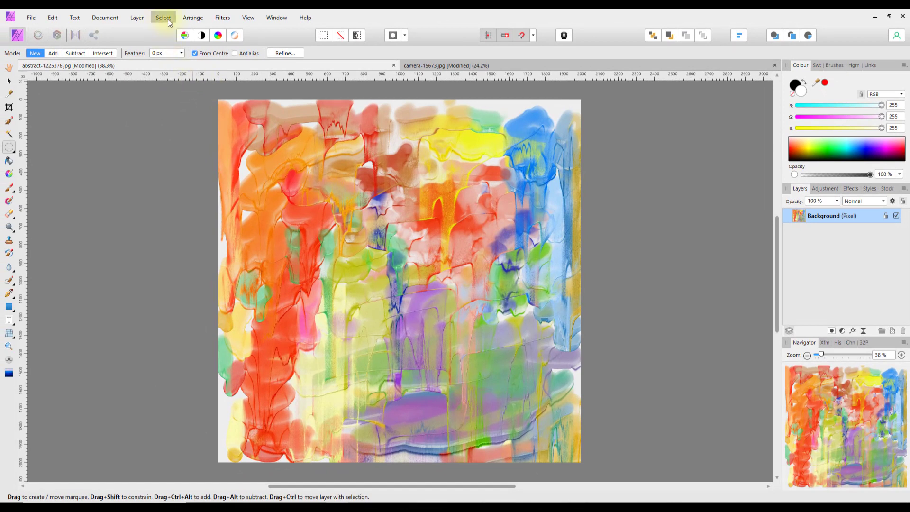
left_click(167, 18)
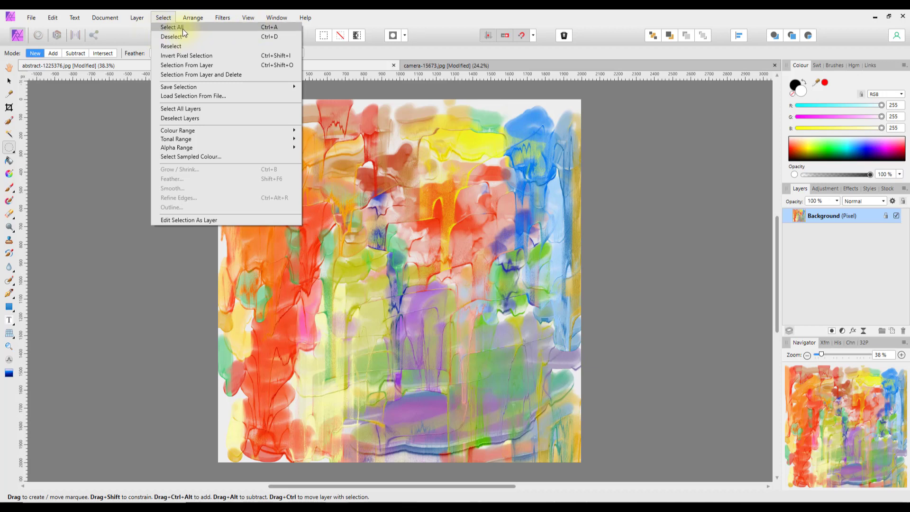
left_click(266, 27)
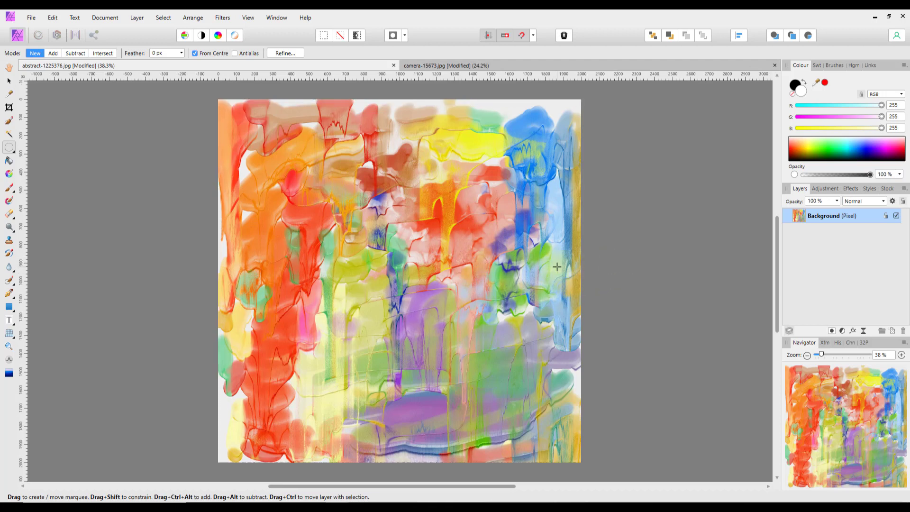
- Copy the Background layer of the abstract painting
right_click(831, 217)
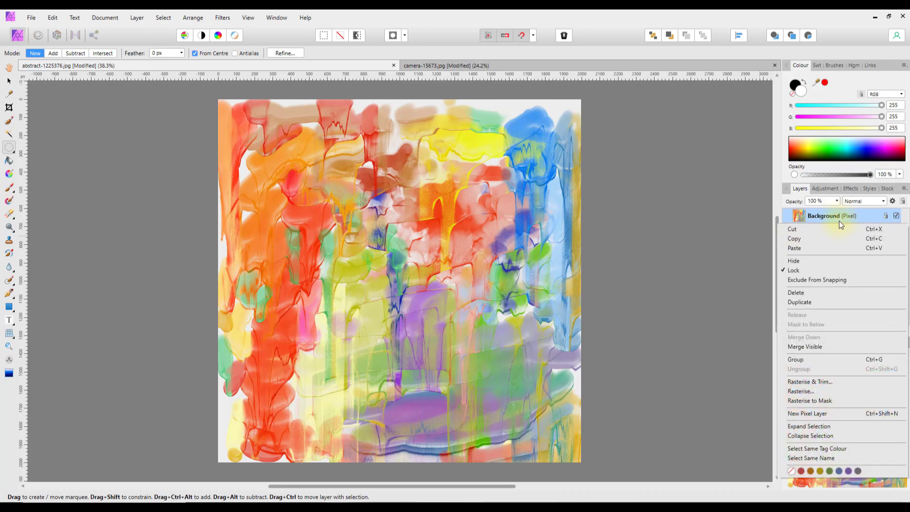
left_click(797, 241)
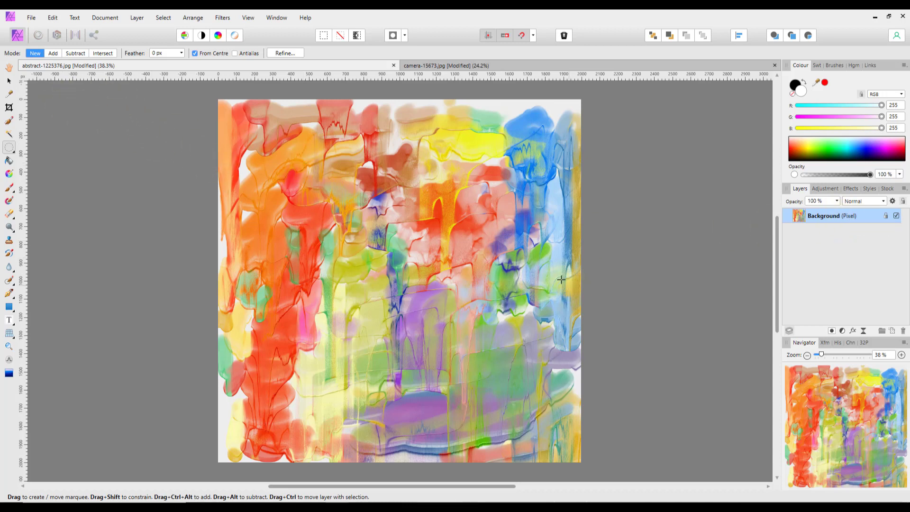
left_click(187, 22)
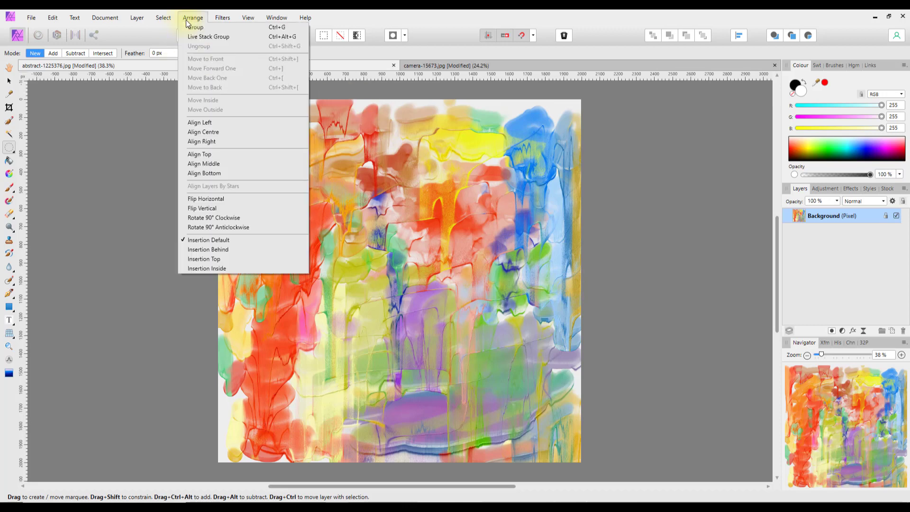
mouse_move(164, 22)
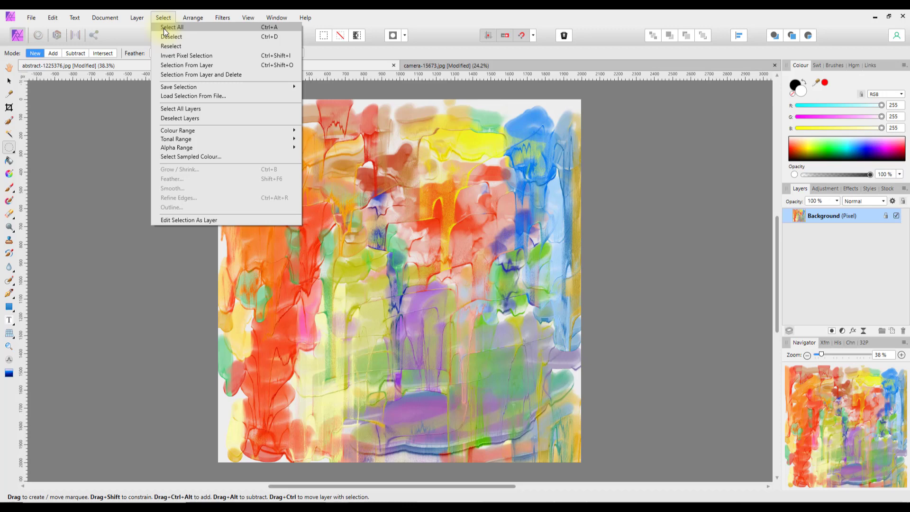
- Switch to the camera-15673.jpg photo and select the entire image
left_click(654, 64)
key("w")
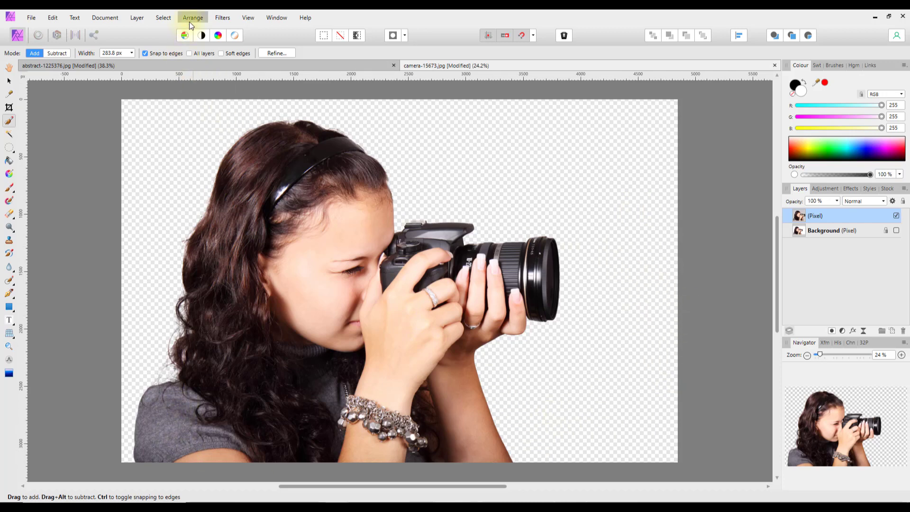
left_click(166, 19)
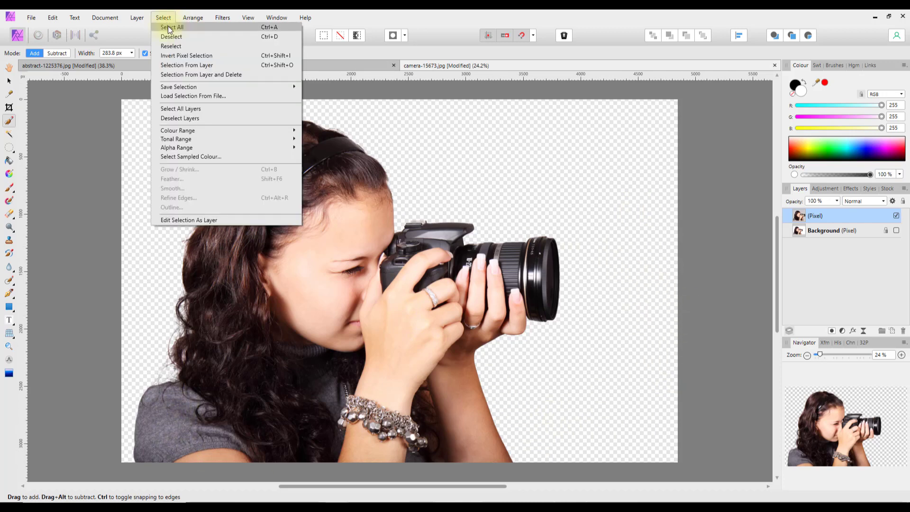
left_click(167, 26)
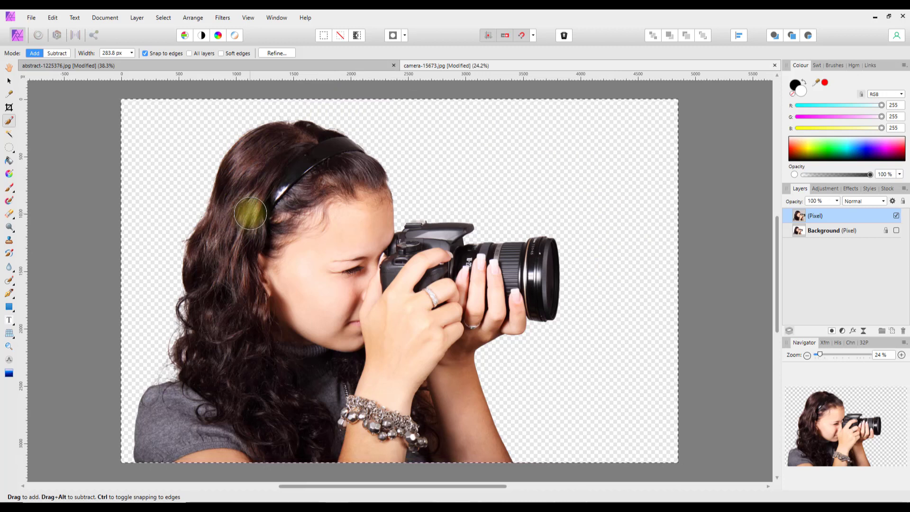
- Reselect the most recent selection of the photo and deselect it again
left_click(163, 19)
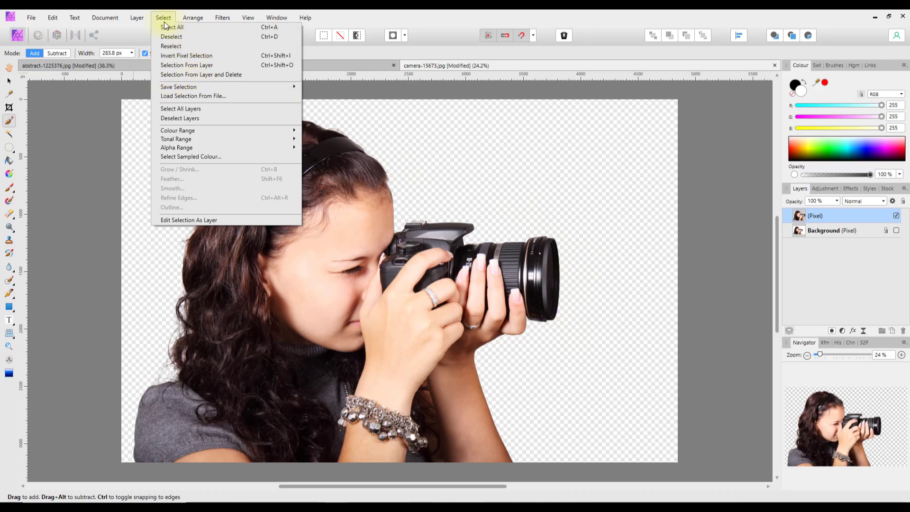
left_click(165, 46)
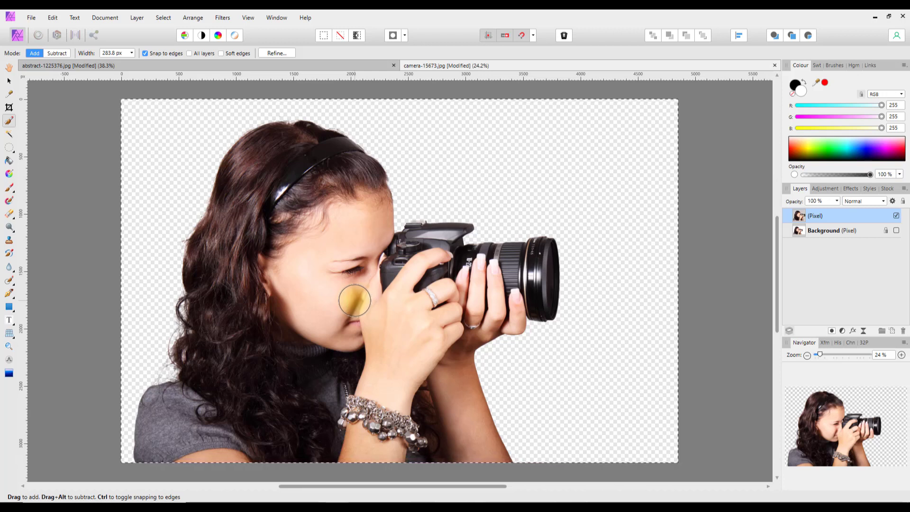
key("ctrl+d")
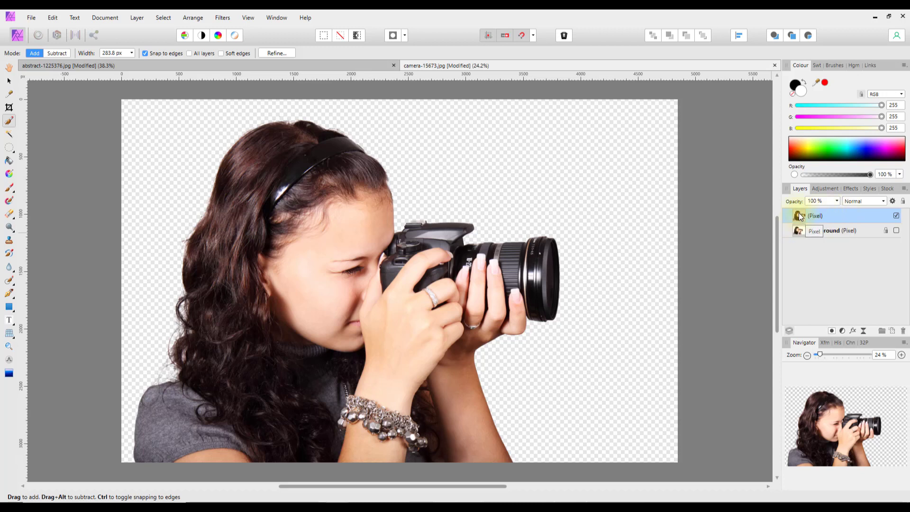
- Load a selection from the woman's cut-out pixel layer, compare with the painting document, and clear the selection
left_click(801, 218, "ctrl")
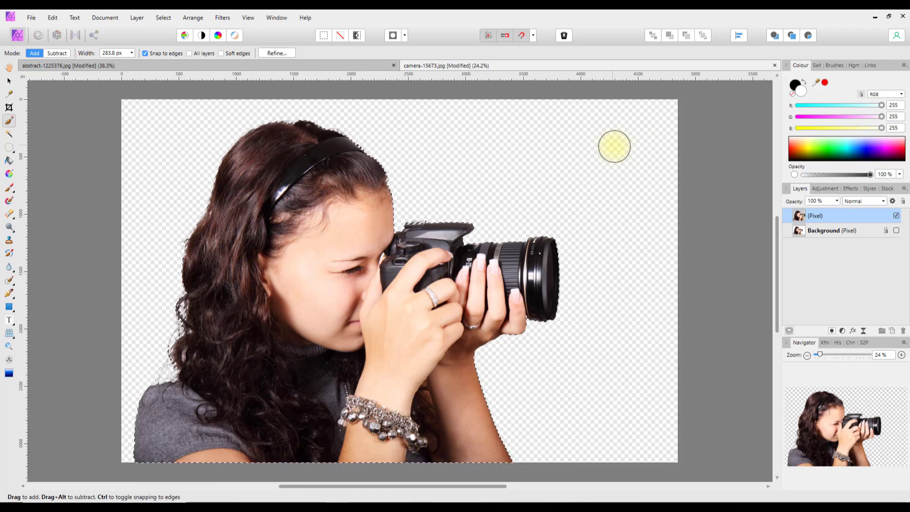
left_click(352, 65)
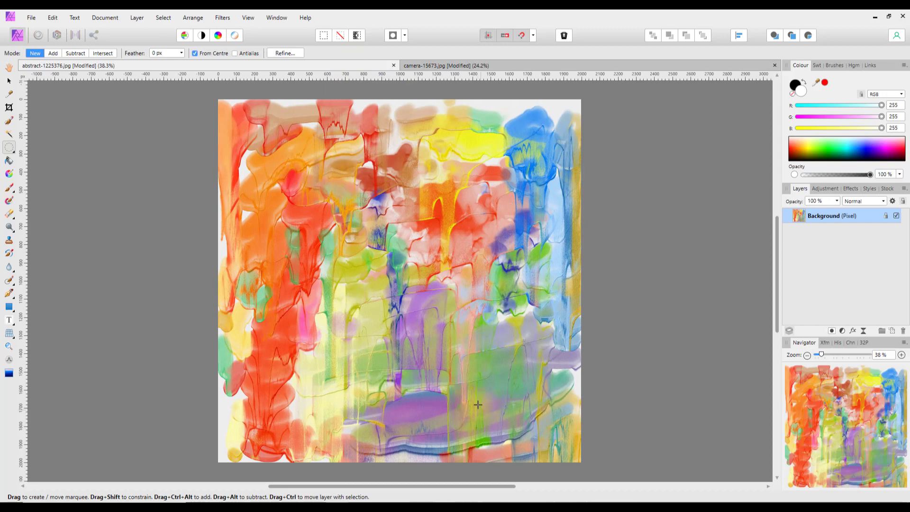
left_click(533, 66)
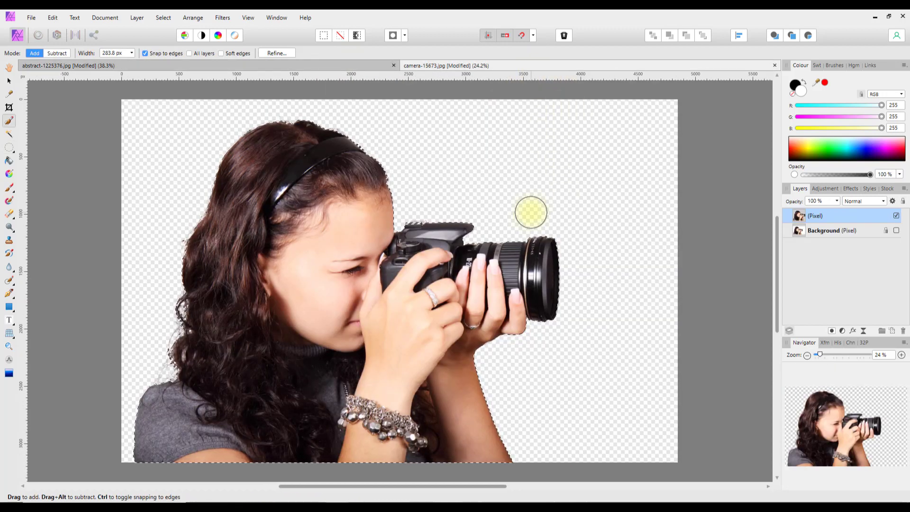
key("ctrl+d")
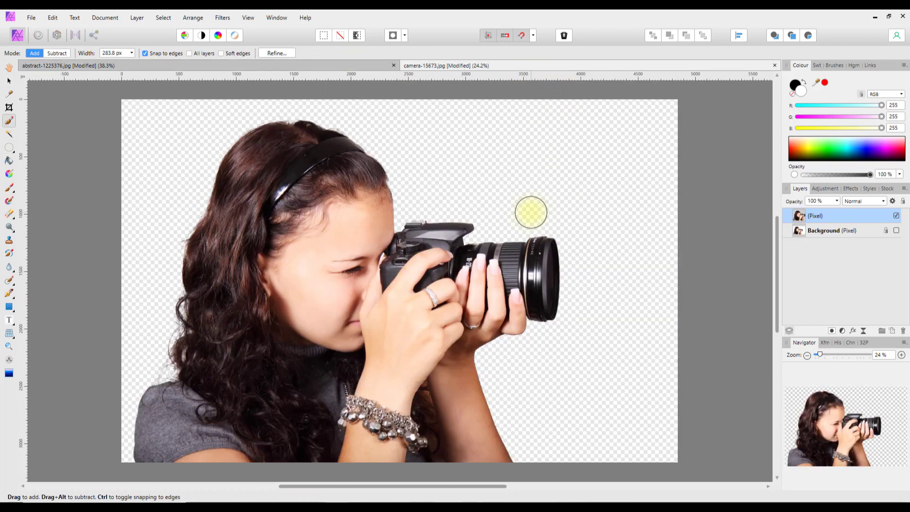
left_click(8, 67)
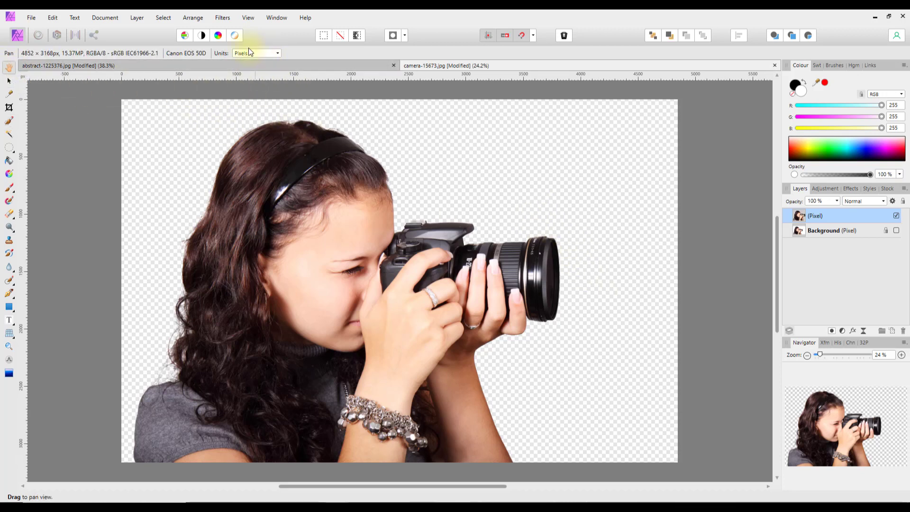
left_click(169, 18)
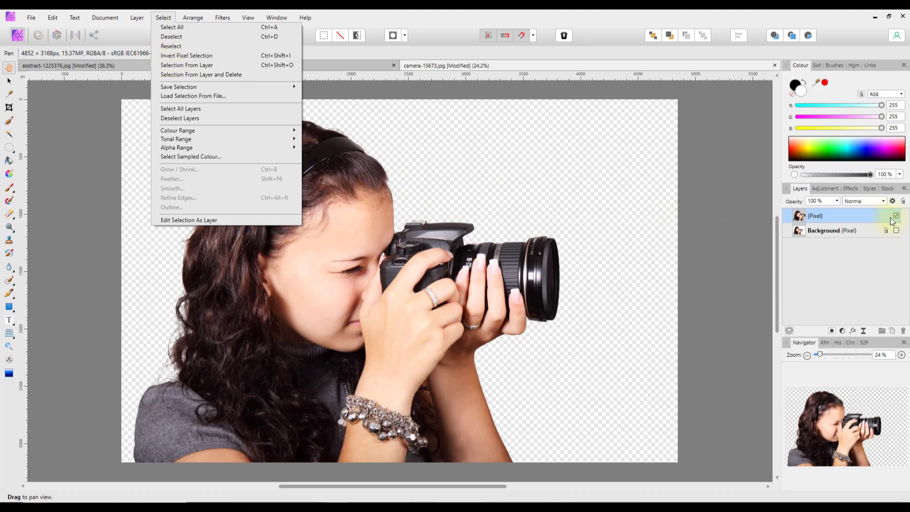
left_click(628, 217)
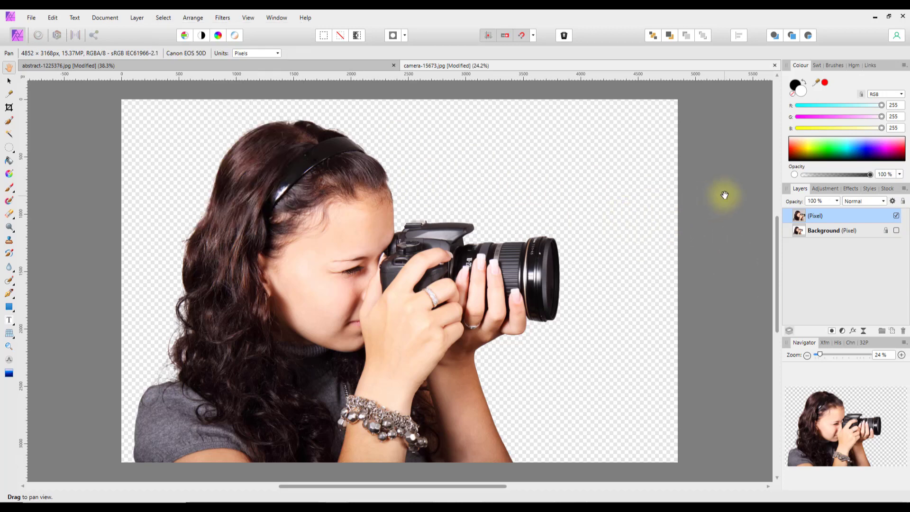
- Hide the woman's cut-out pixel layer and make the original Background layer visible and active
left_click(896, 216)
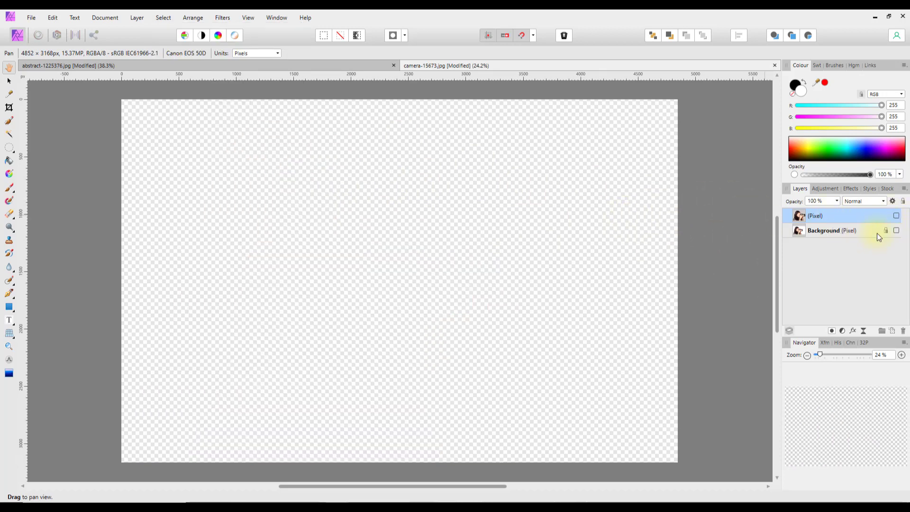
left_click(860, 231)
left_click(896, 230)
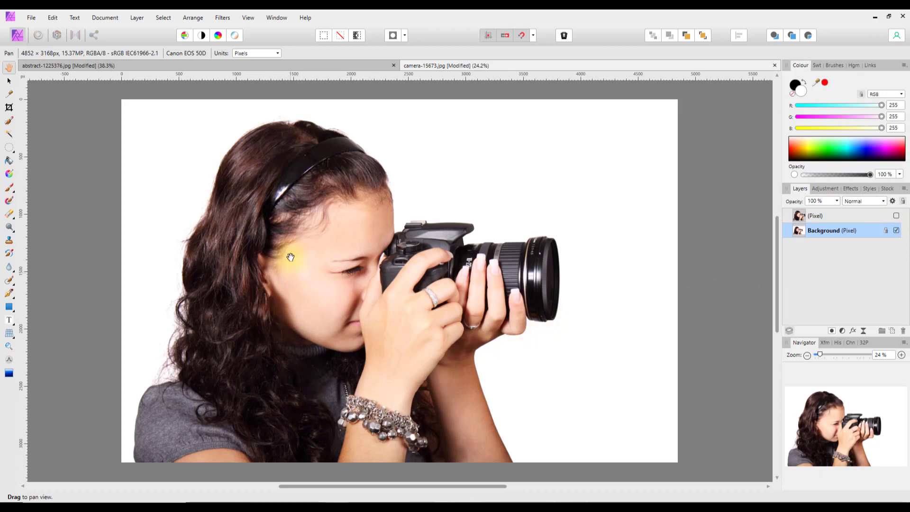
- Select all the white background around the woman and camera with the Selection Brush in Add mode
left_click(13, 124)
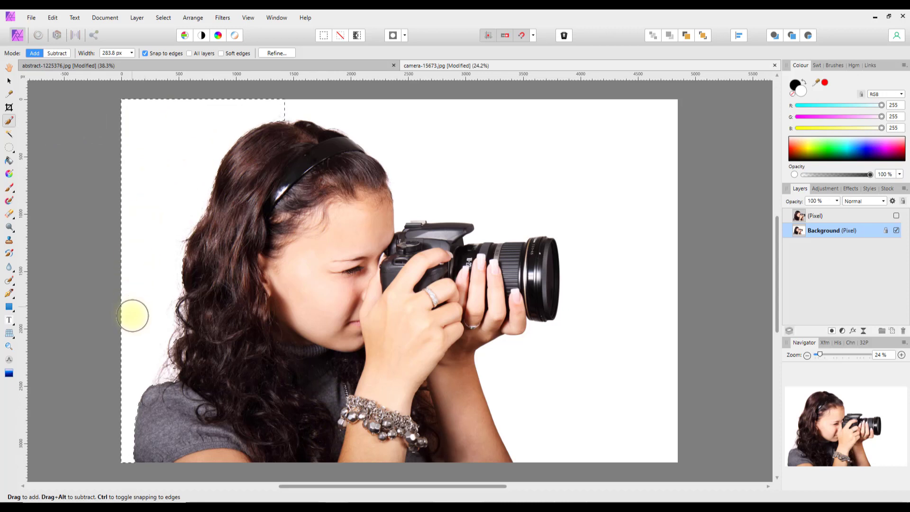
mouse_move(358, 106)
left_mouse_down()
mouse_move(496, 137)
mouse_move(442, 150)
mouse_move(483, 176)
mouse_move(430, 183)
mouse_move(565, 191)
mouse_move(532, 195)
mouse_move(523, 173)
mouse_move(627, 160)
mouse_move(639, 187)
mouse_move(564, 117)
mouse_move(610, 226)
mouse_move(606, 218)
mouse_move(622, 229)
mouse_move(631, 360)
mouse_move(615, 245)
mouse_move(601, 244)
mouse_move(608, 367)
mouse_move(573, 365)
mouse_move(536, 387)
mouse_move(523, 373)
mouse_move(516, 410)
mouse_move(525, 391)
mouse_move(653, 451)
mouse_move(594, 416)
mouse_move(650, 339)
mouse_move(654, 200)
mouse_move(658, 284)
mouse_move(649, 193)
mouse_move(406, 117)
mouse_move(252, 101)
mouse_move(170, 125)
mouse_move(123, 198)
mouse_move(95, 274)
mouse_move(102, 380)
mouse_move(174, 213)
mouse_move(329, 101)
mouse_move(349, 97)
left_mouse_up()
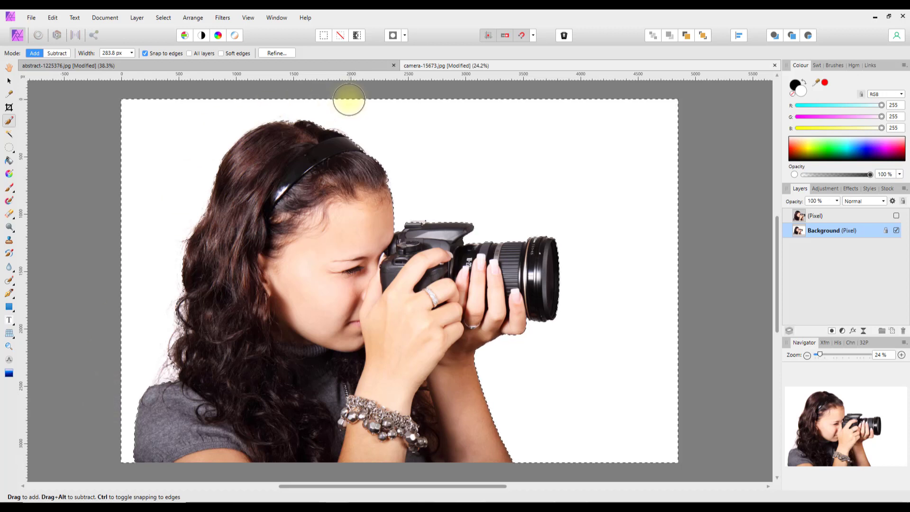
- Refine the selection along the hair edges with the 96 px Matte brush, output it as a selection, and invert it
left_click(279, 53)
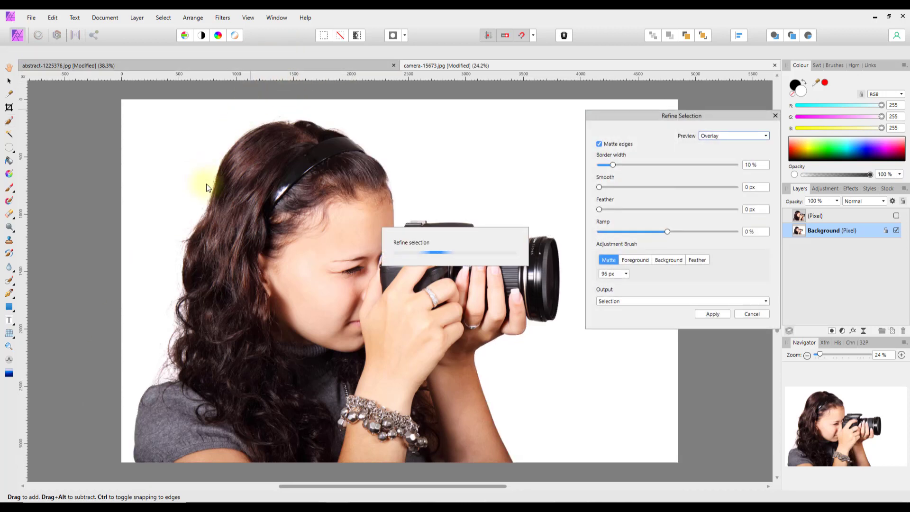
mouse_move(192, 210)
left_mouse_down()
mouse_move(176, 318)
mouse_move(187, 324)
mouse_move(178, 320)
mouse_move(185, 350)
mouse_move(178, 327)
mouse_move(157, 392)
mouse_move(178, 373)
mouse_move(183, 315)
mouse_move(167, 307)
mouse_move(187, 297)
mouse_move(185, 268)
mouse_move(176, 282)
mouse_move(220, 171)
mouse_move(205, 214)
mouse_move(268, 122)
mouse_move(331, 122)
mouse_move(358, 143)
mouse_move(344, 130)
mouse_move(321, 123)
mouse_move(378, 166)
mouse_move(386, 184)
mouse_move(388, 203)
mouse_move(360, 204)
left_mouse_up()
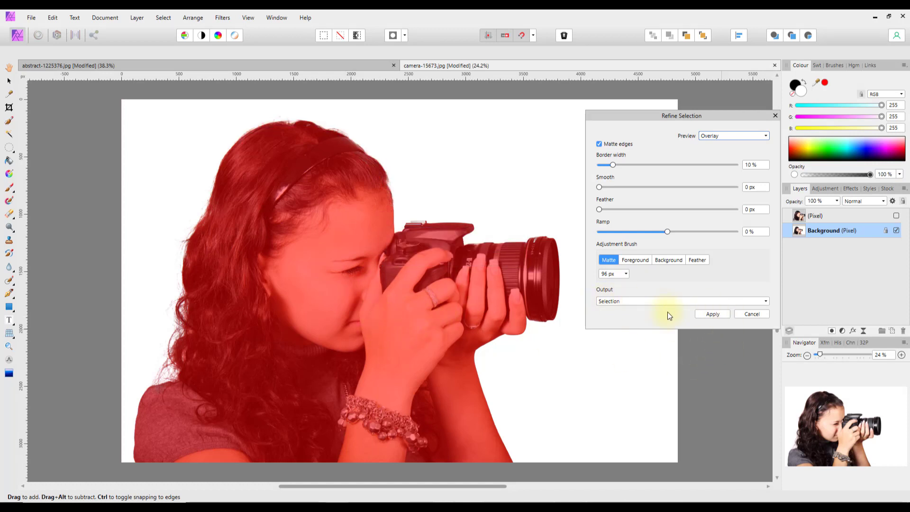
left_click(713, 313)
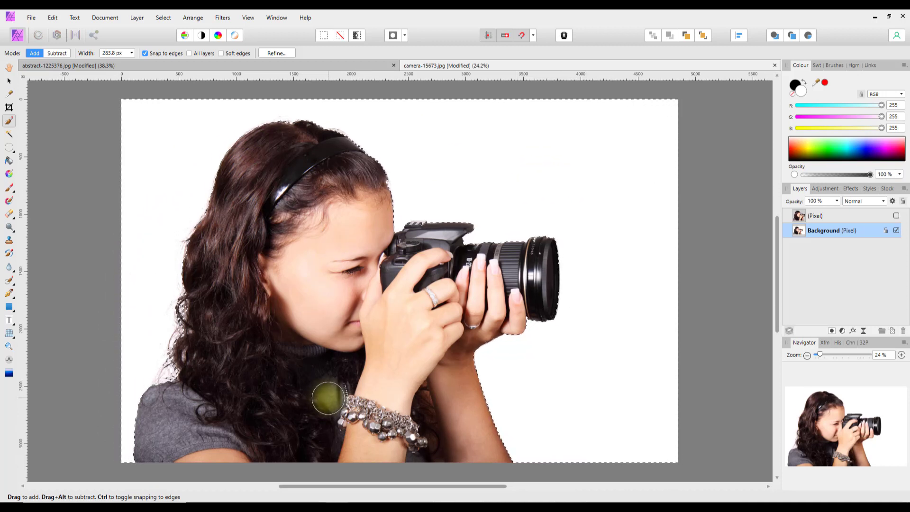
left_click(163, 18)
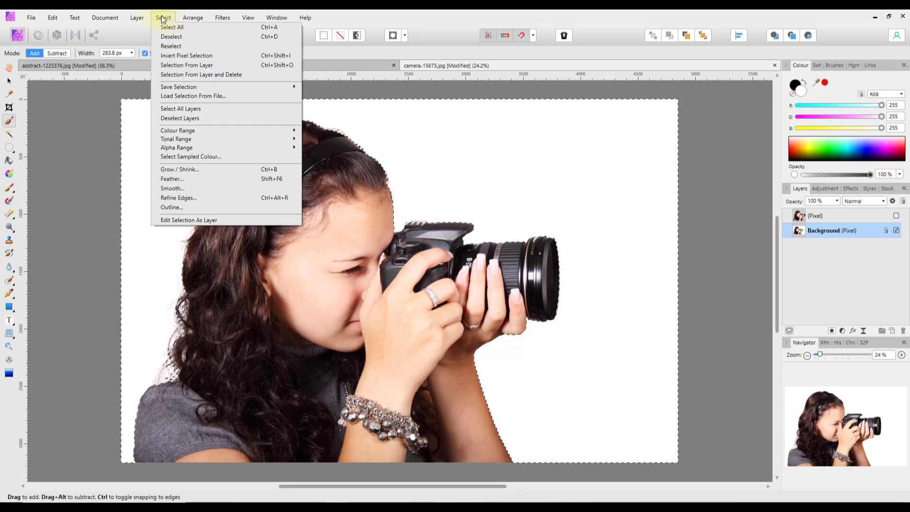
left_click(196, 55)
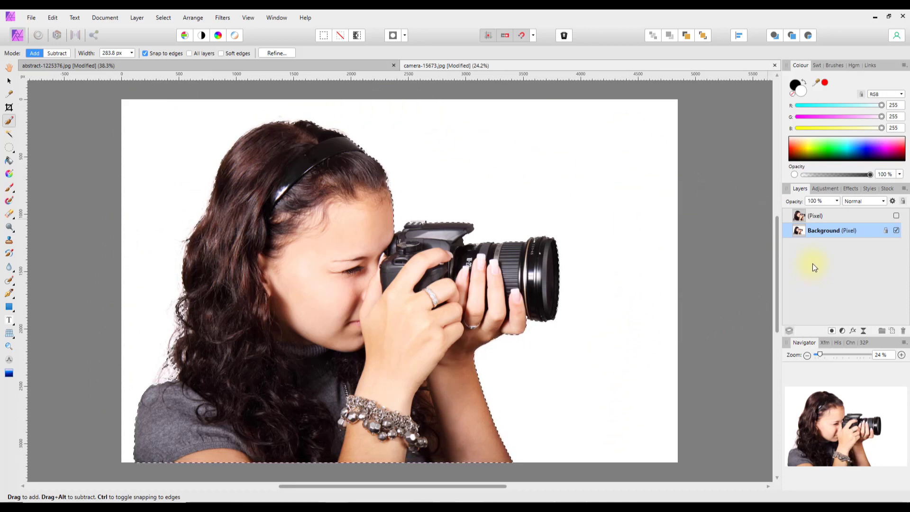
- Duplicate the selected woman onto a new layer and hide the original locked Background layer
key("ctrl+j")
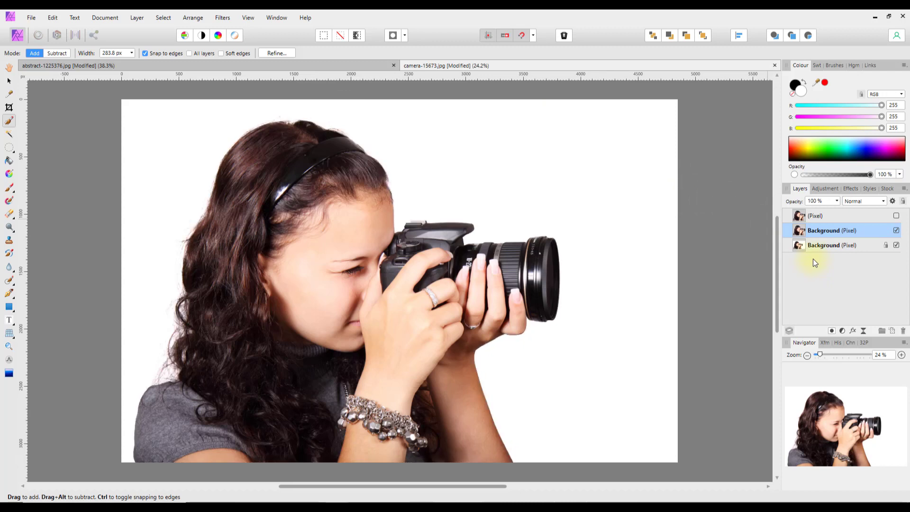
left_click(896, 246)
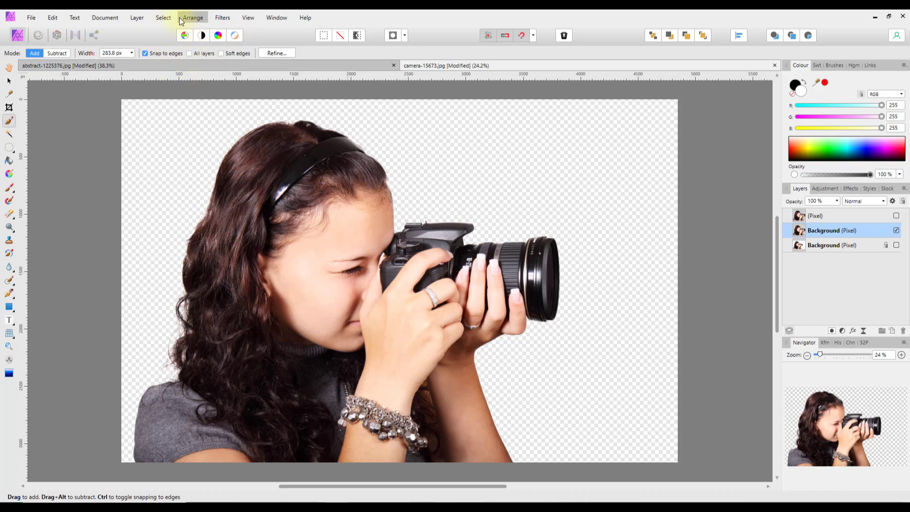
- Create a selection from the duplicated Background layer with Selection From Layer, and deselect it after checking the painting document
left_click(167, 19)
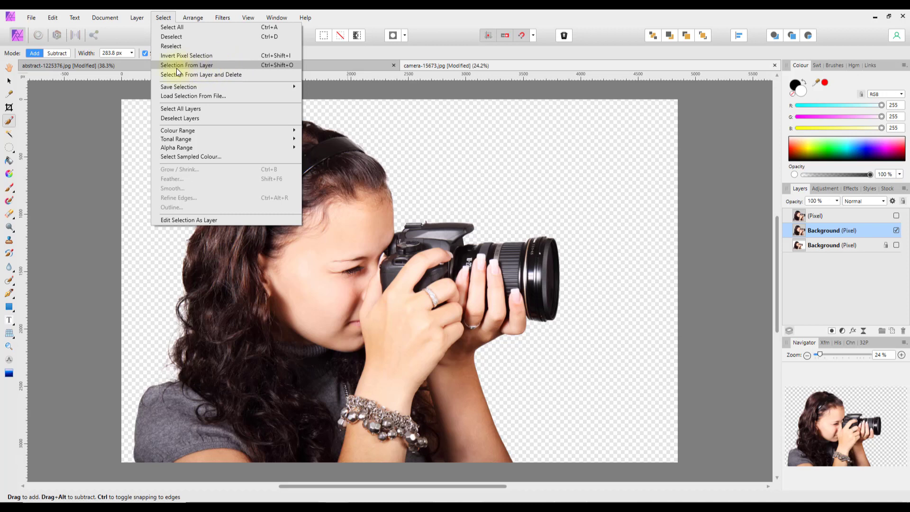
left_click(238, 75)
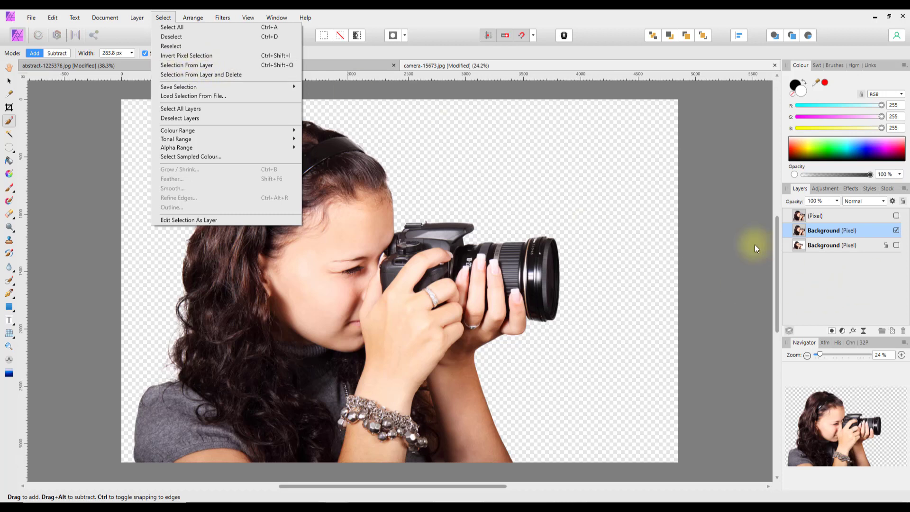
left_click(186, 67)
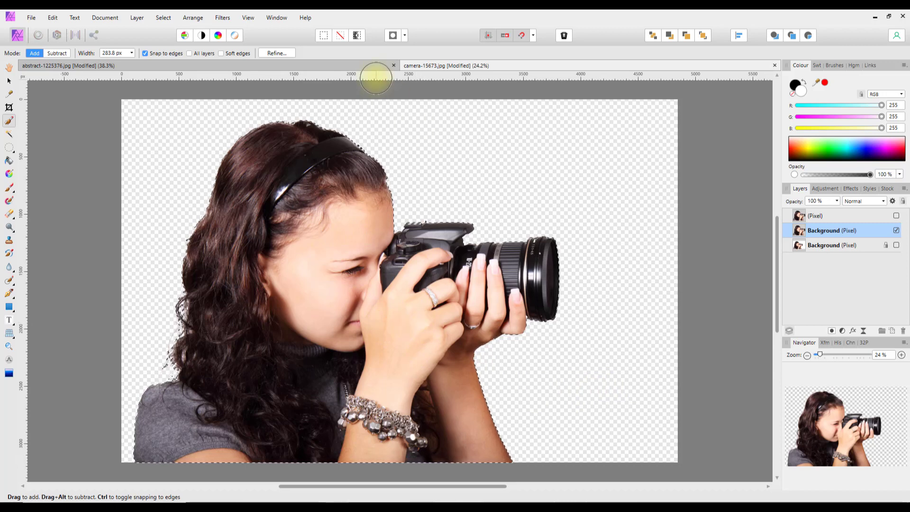
left_click(374, 63)
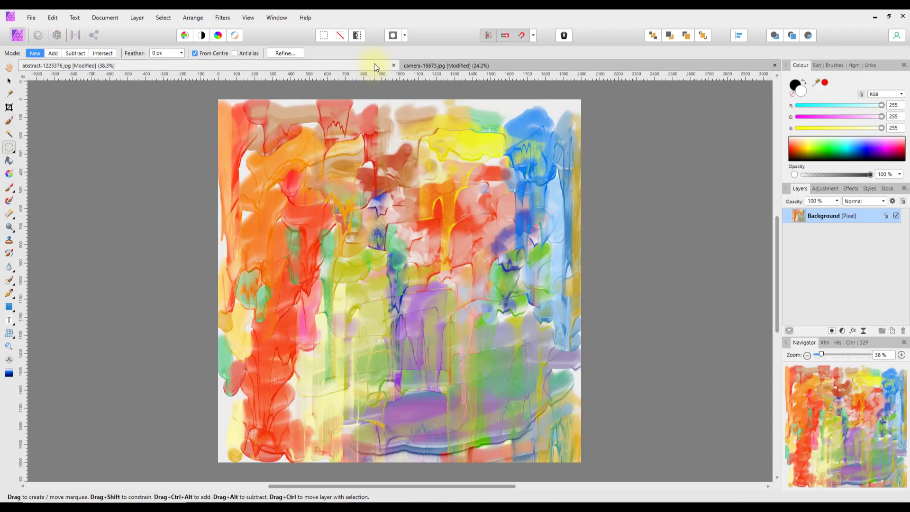
left_click(553, 65)
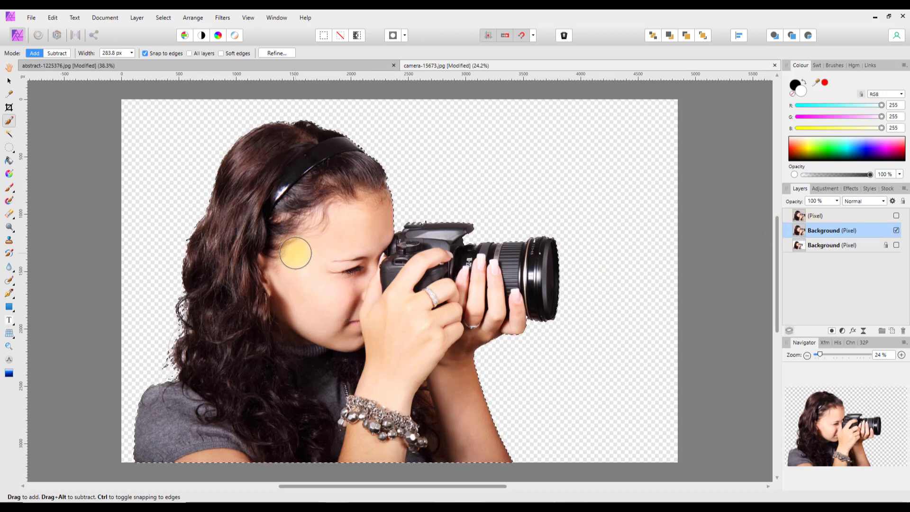
key("ctrl+d")
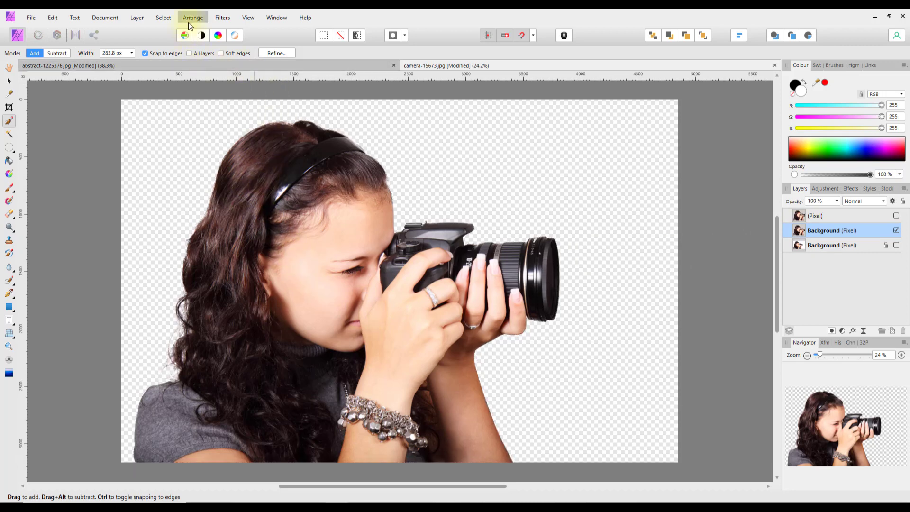
- Try Selection From Layer and Delete on the duplicated Background layer, and undo it
left_click(163, 18)
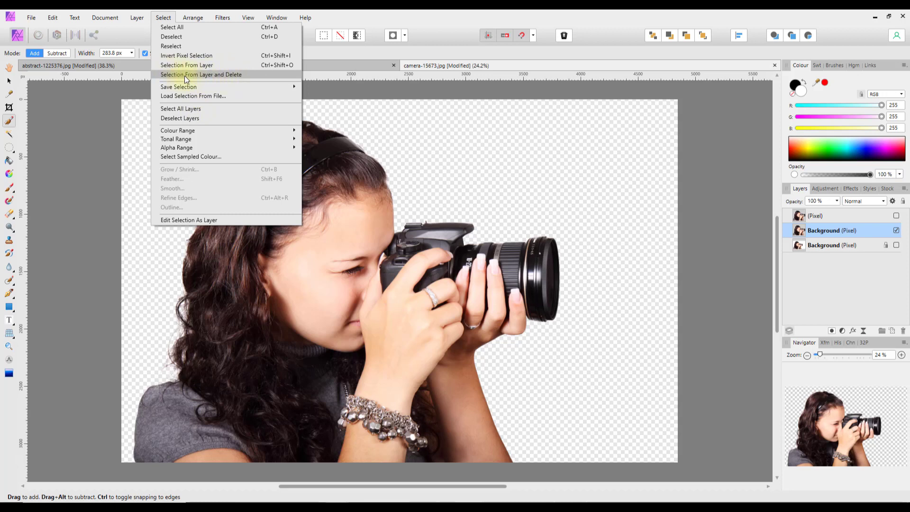
left_click(232, 75)
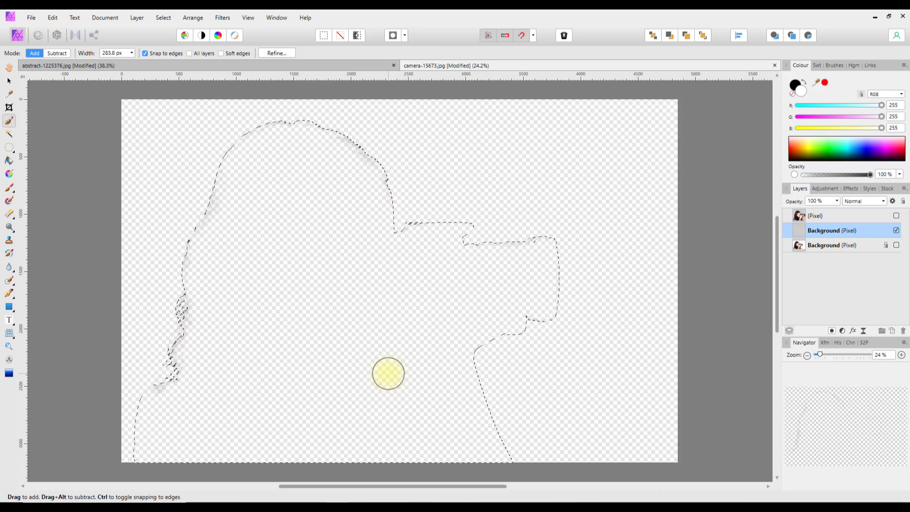
key("ctrl+z")
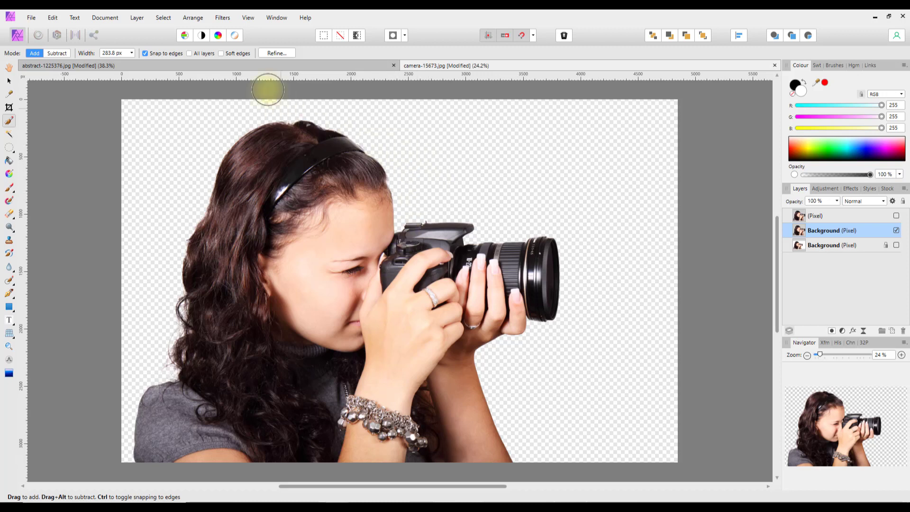
- Review the Save Selection and Load Selection From File commands and the help page on saving and loading selections
left_click(162, 19)
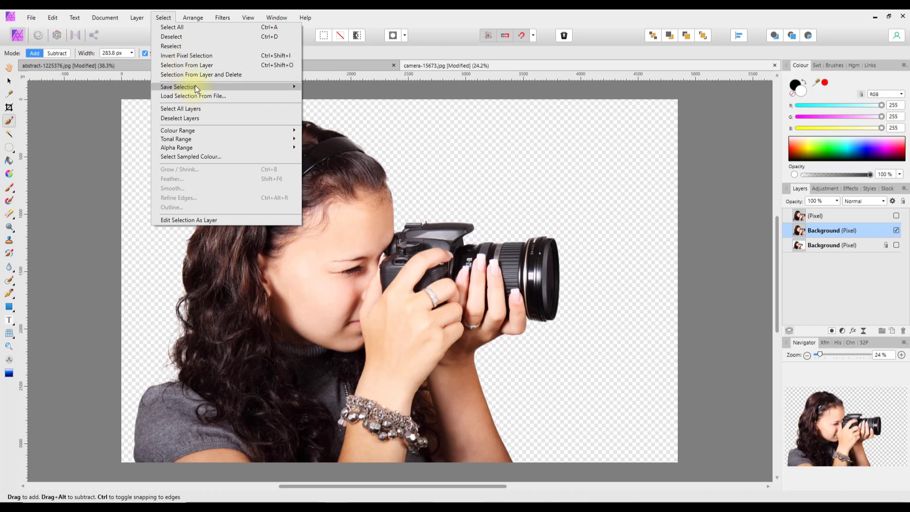
mouse_move(194, 87)
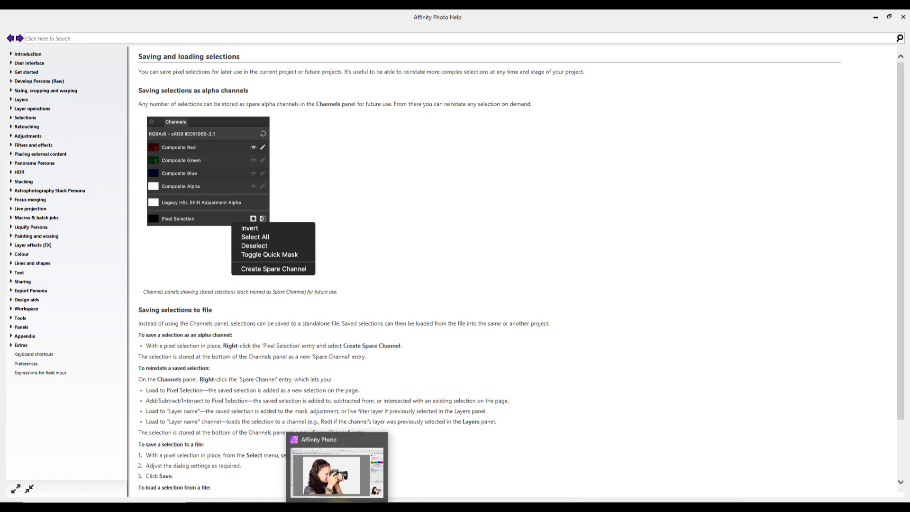
left_click(337, 501)
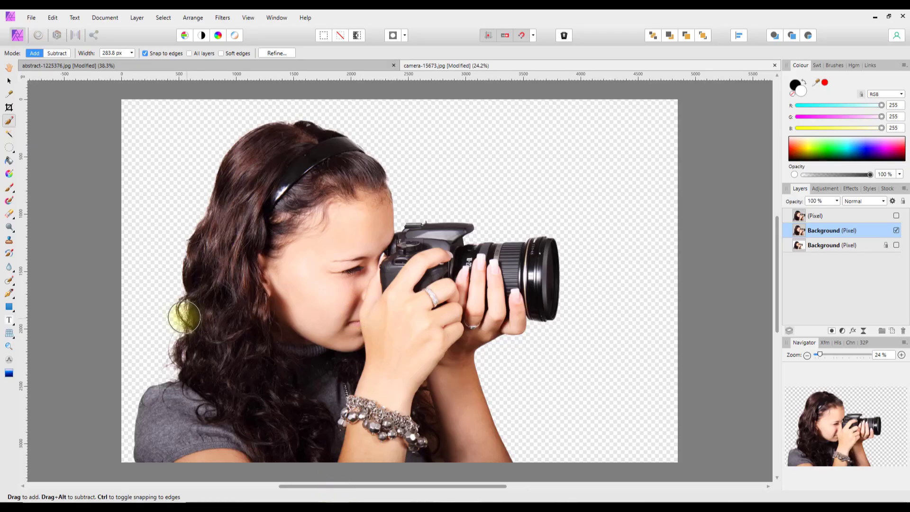
left_click(167, 18)
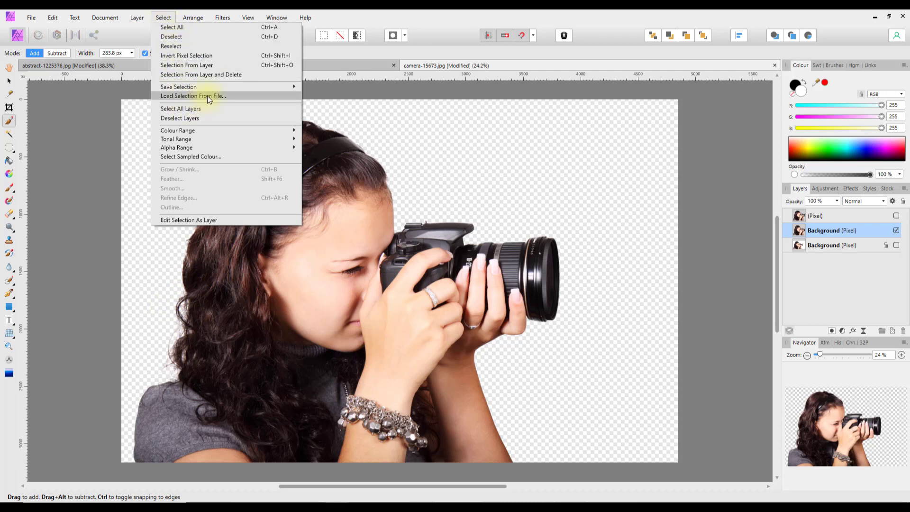
mouse_move(216, 86)
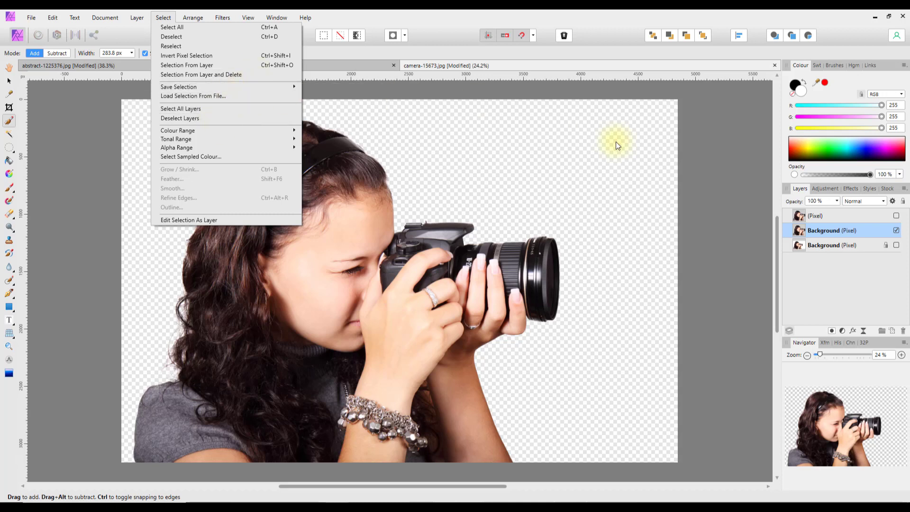
- Make the top pixel layer and the locked bottom Background layer visible
left_click(895, 216)
left_click(896, 216)
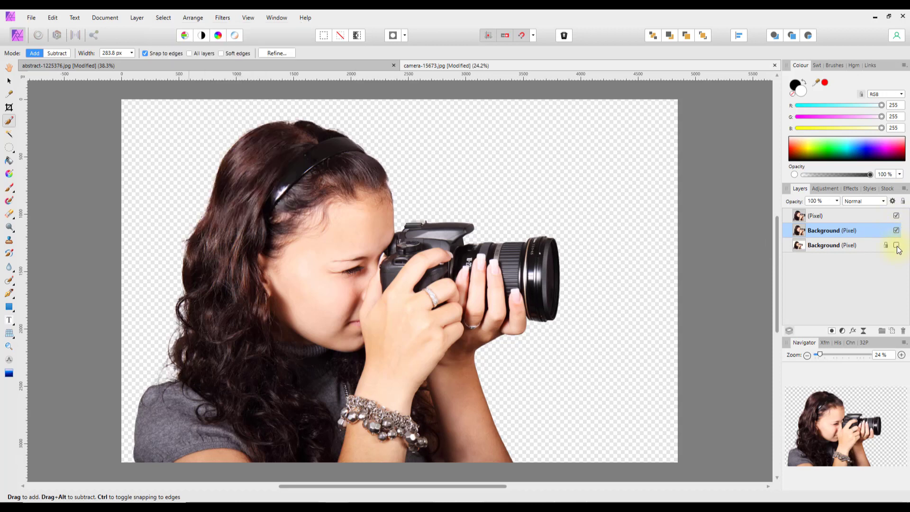
left_click(896, 245)
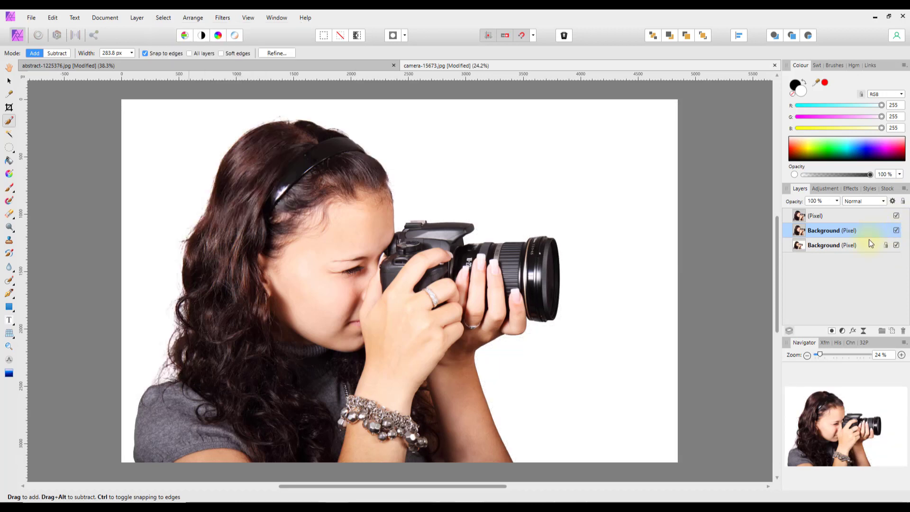
- Starting from the top pixel layer, run Select All Layers while the bottom Background layer is locked
left_click(847, 216)
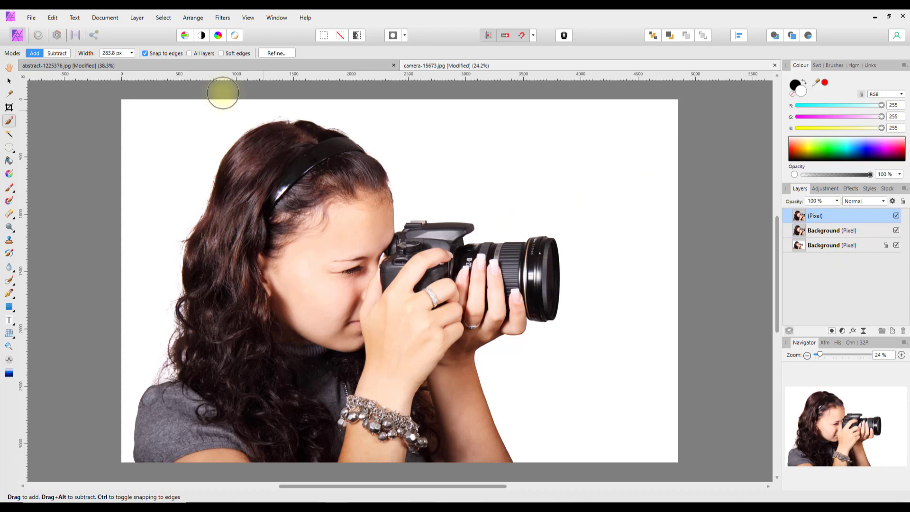
left_click(163, 19)
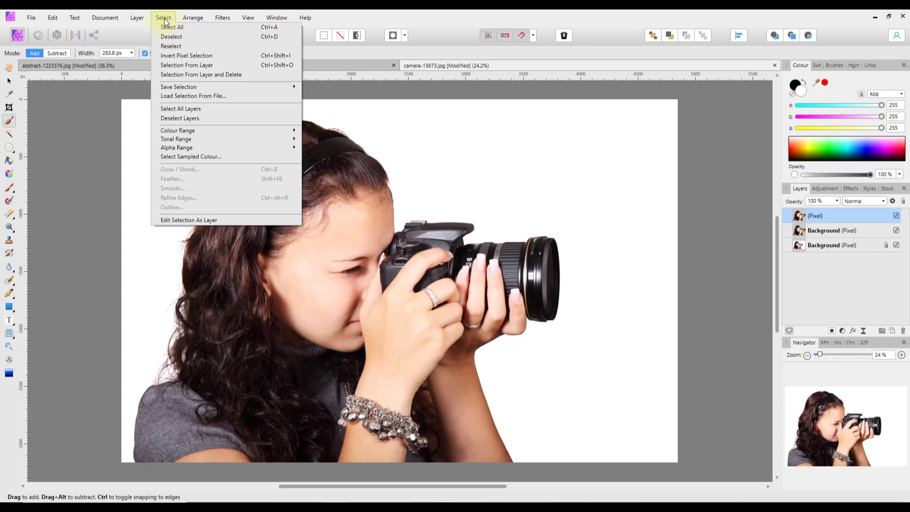
left_click(166, 111)
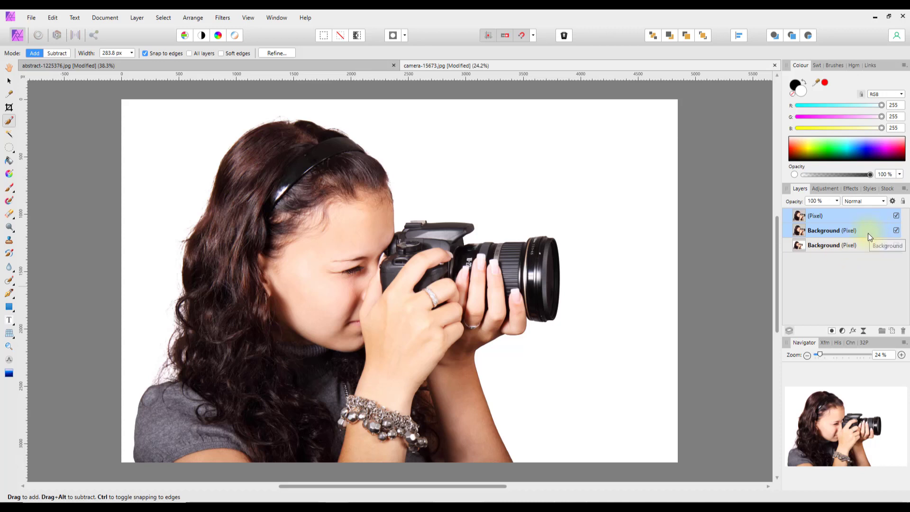
- Unlock the bottom Background layer and, starting from the top pixel layer, select all three layers with Select All Layers
left_click(868, 217)
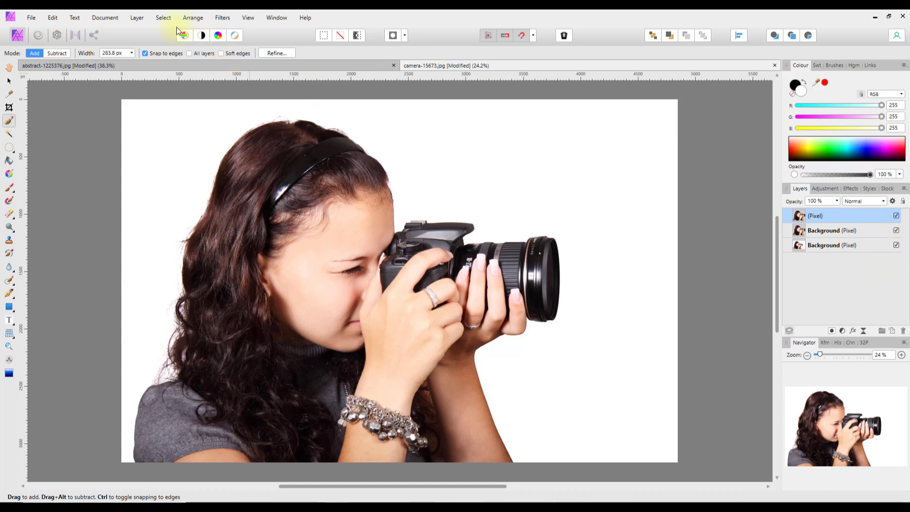
left_click(162, 18)
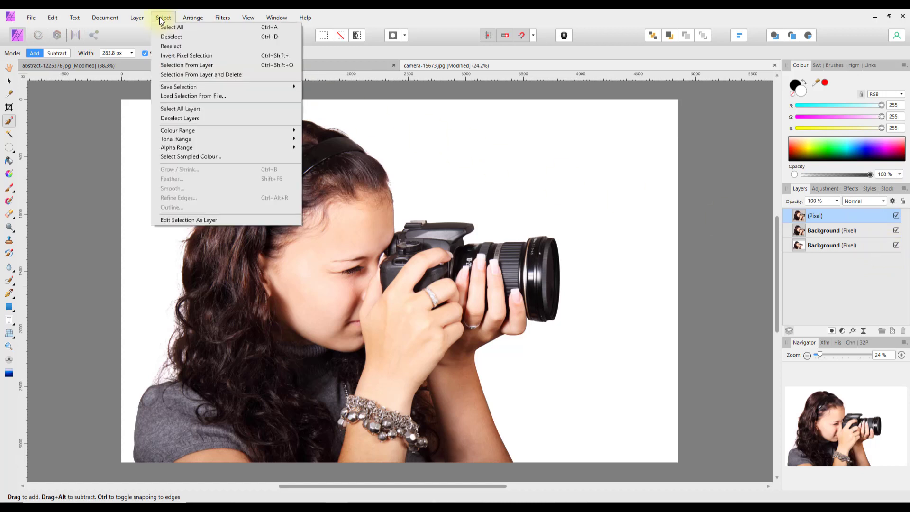
left_click(161, 109)
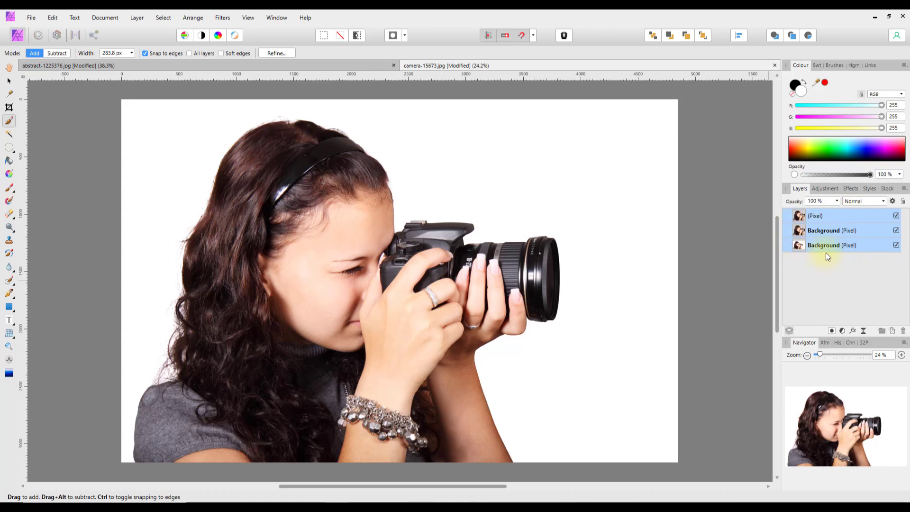
- Lock the bottom Background layer again and make the top pixel layer the only selected layer
left_click(849, 213)
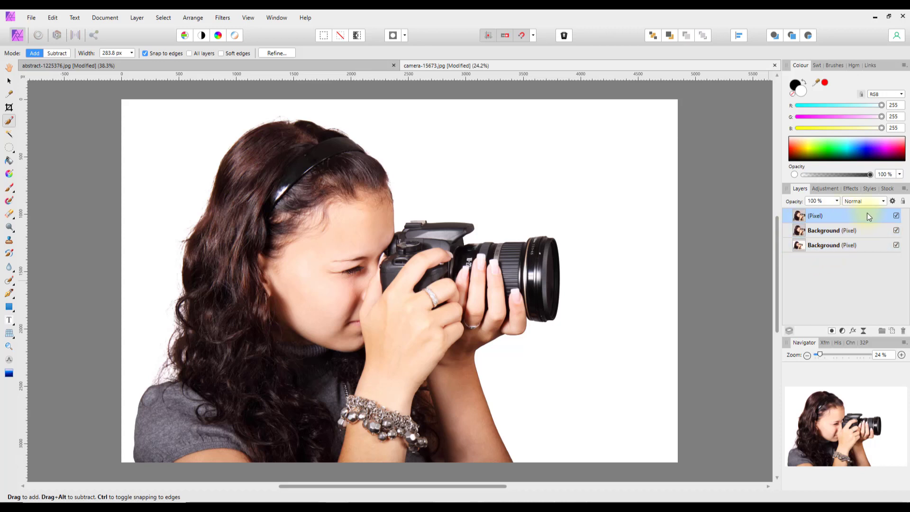
left_click(902, 202)
left_click(902, 201)
left_click(889, 244)
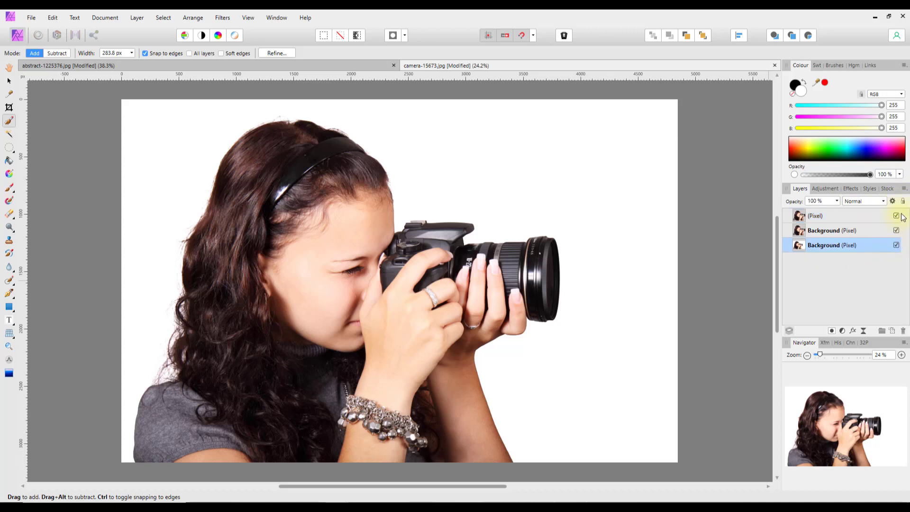
left_click(902, 202)
left_click(874, 215)
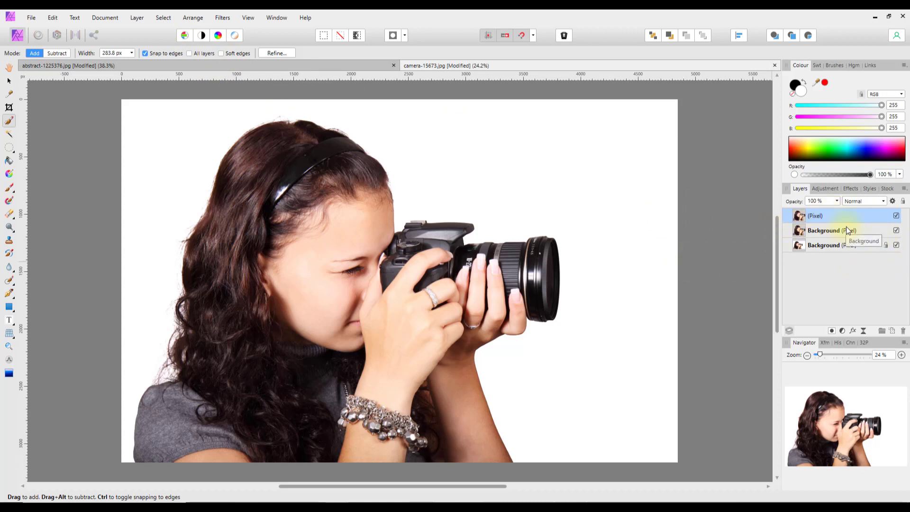
- Add both Background layers individually to the layer selection, including the locked one, and return to the top pixel layer alone
left_click(818, 228, "ctrl")
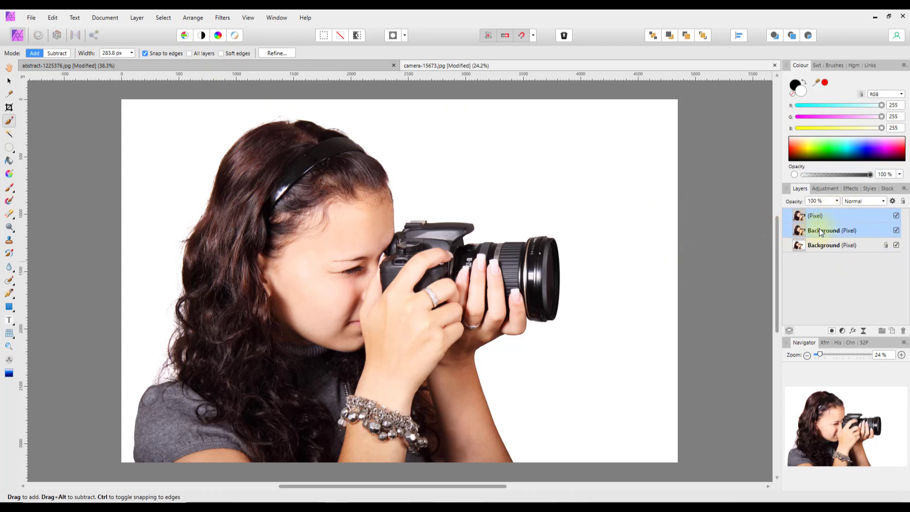
left_click(822, 245, "ctrl")
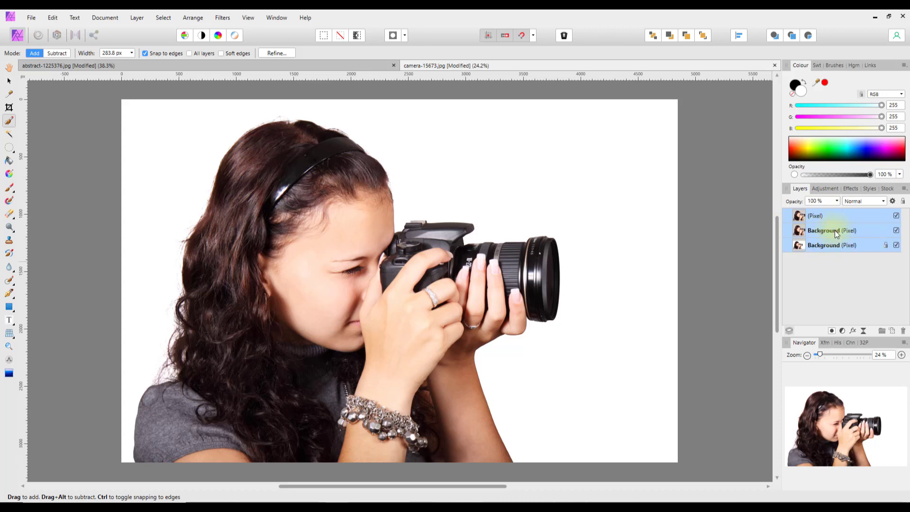
left_click(834, 230)
left_click(832, 217)
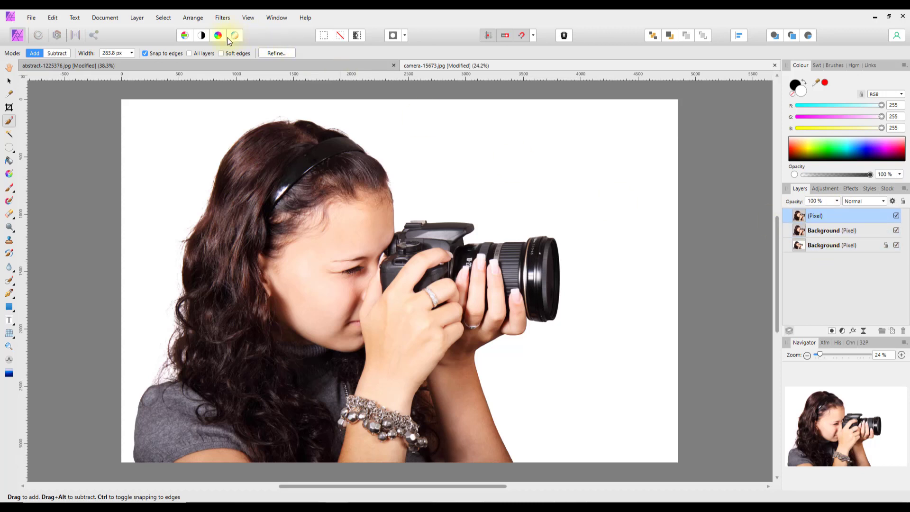
- Run Select All Layers and clear the layer selection with Deselect Layers, finishing with the top pixel layer selected
left_click(163, 18)
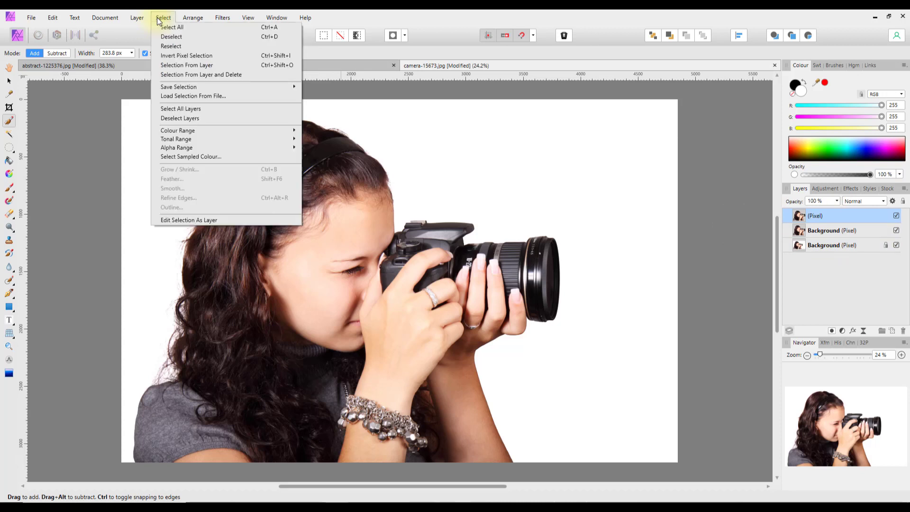
left_click(185, 113)
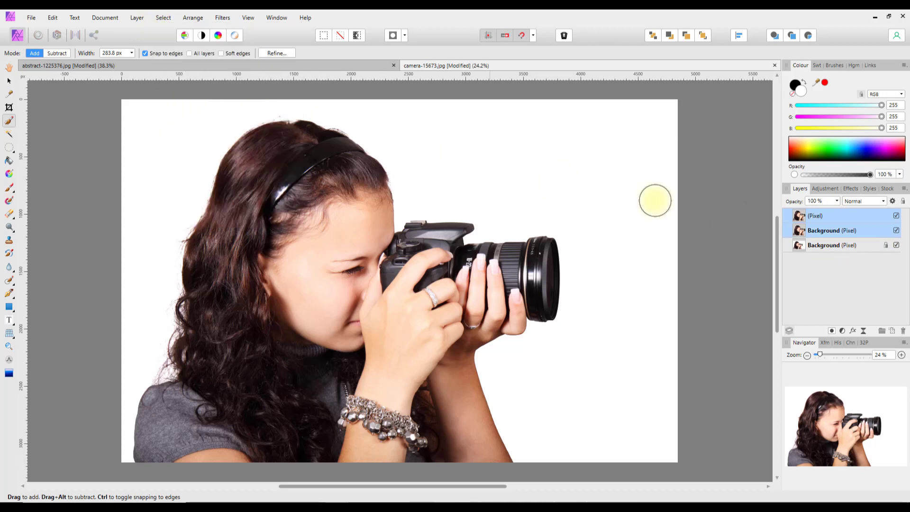
left_click(163, 17)
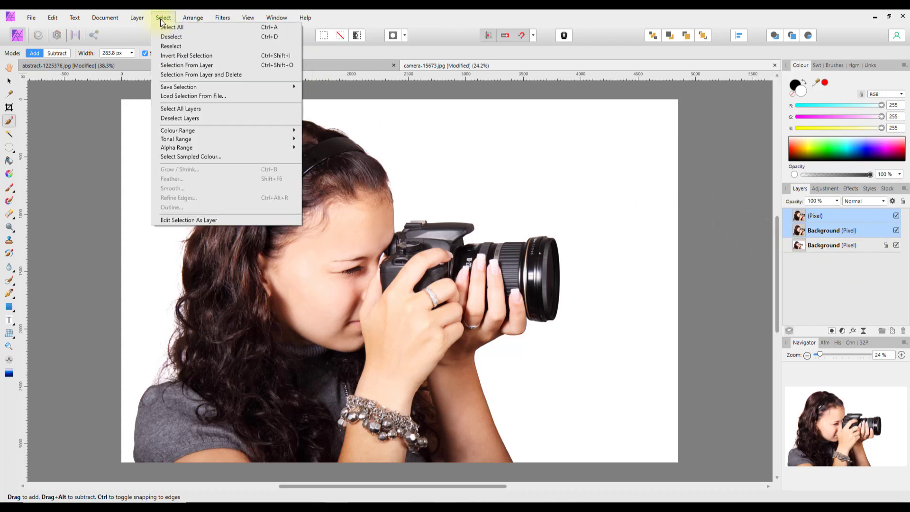
left_click(181, 118)
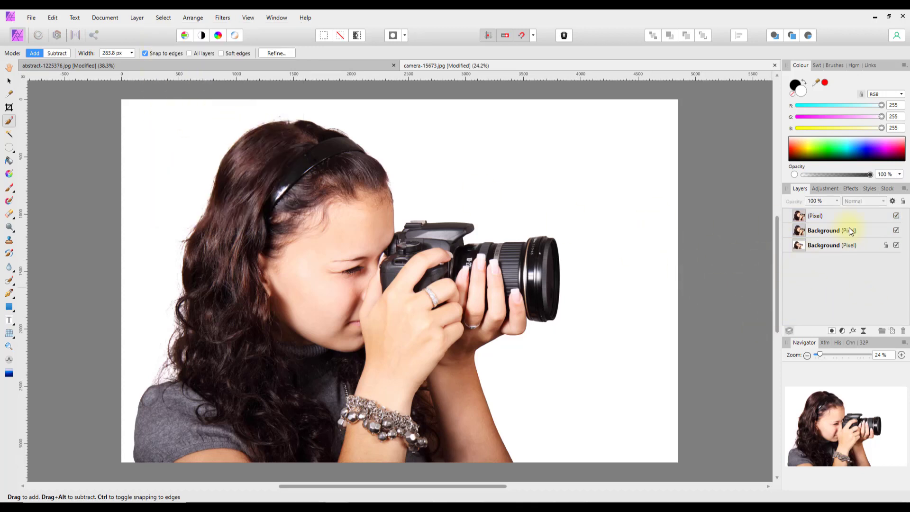
left_click(838, 215)
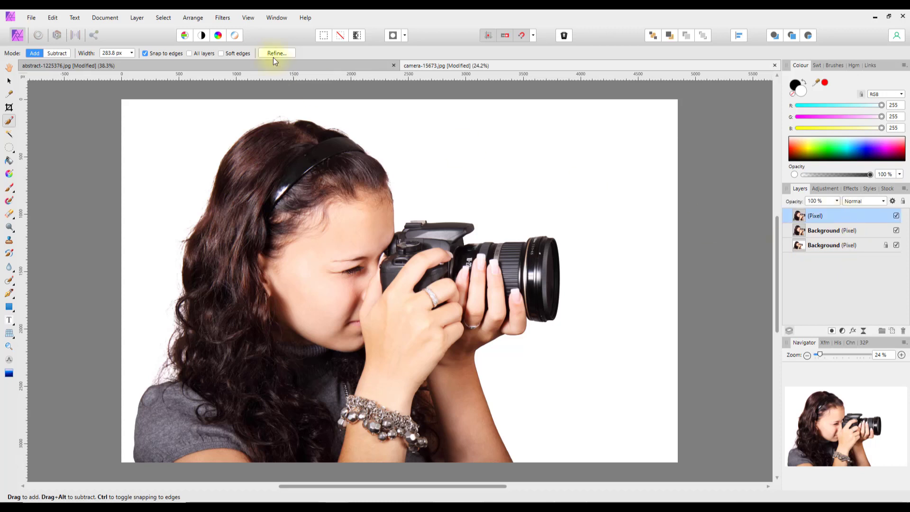
- Switch to the abstract-1225376.jpg painting and select its reds with the Colour Range command
left_click(164, 18)
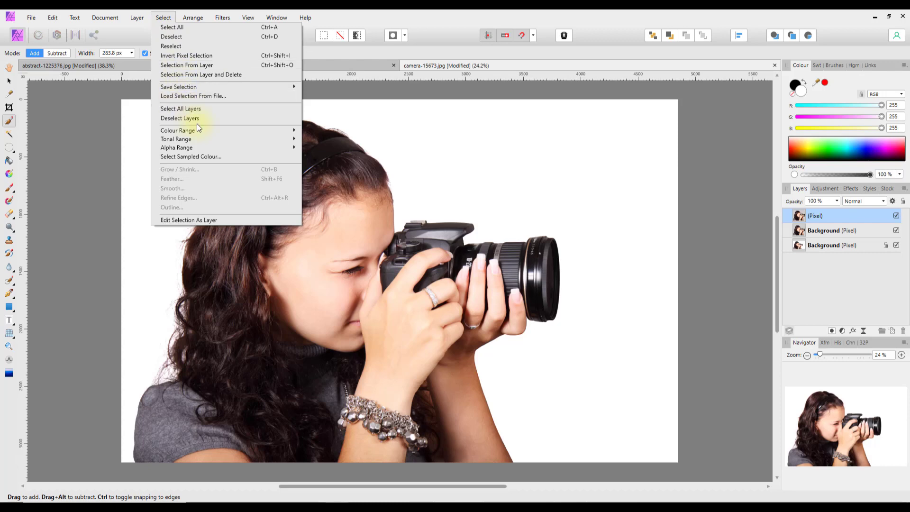
left_click(730, 289)
left_click(314, 66)
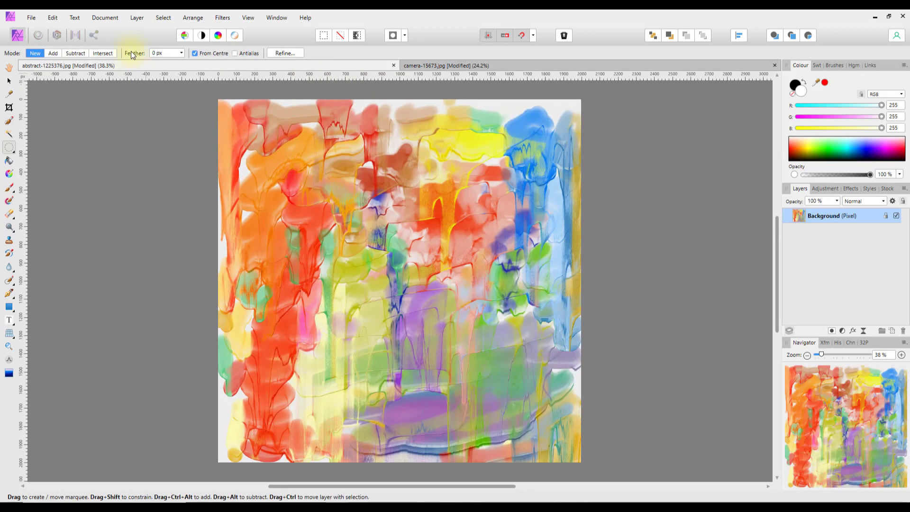
left_click(166, 18)
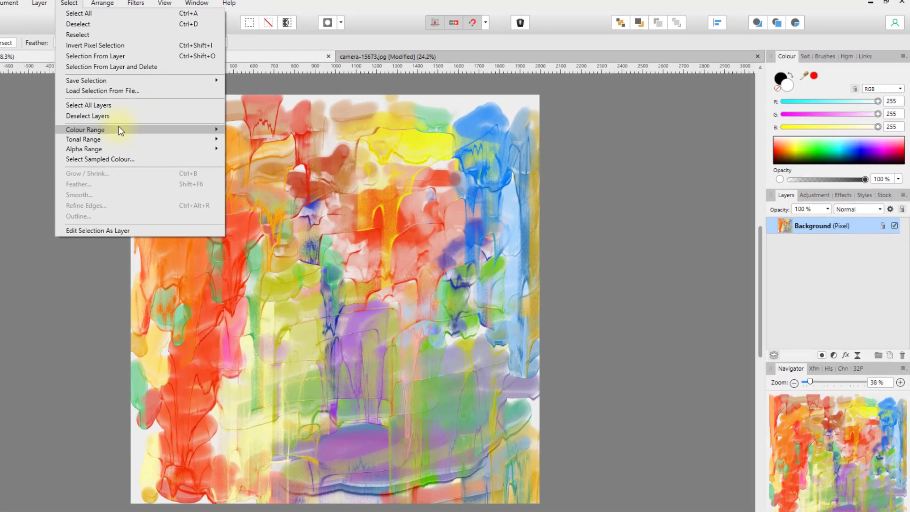
mouse_move(120, 131)
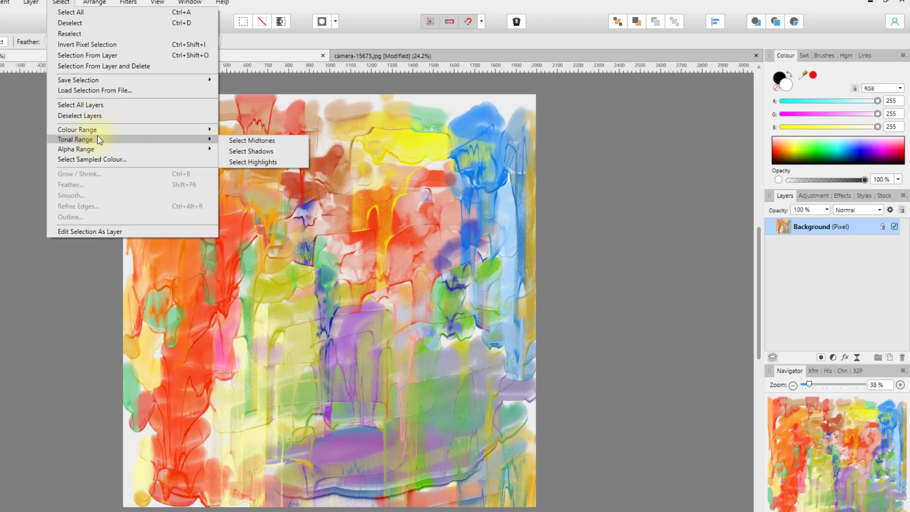
mouse_move(178, 131)
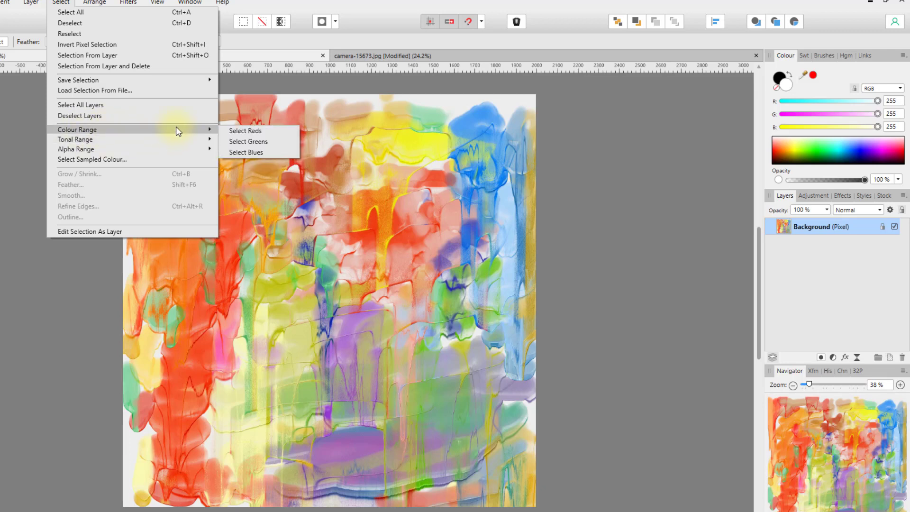
left_click(250, 129)
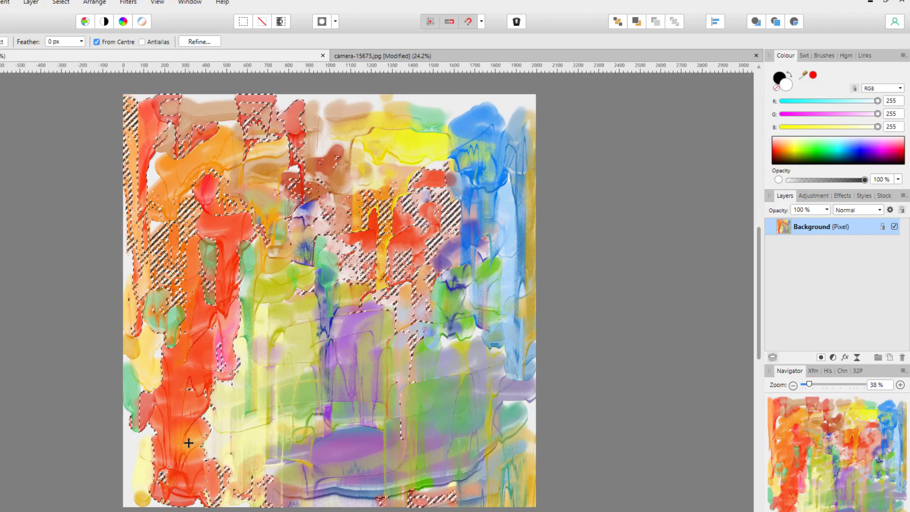
- Select the greens of the painting with the Colour Range command
left_click(59, 5)
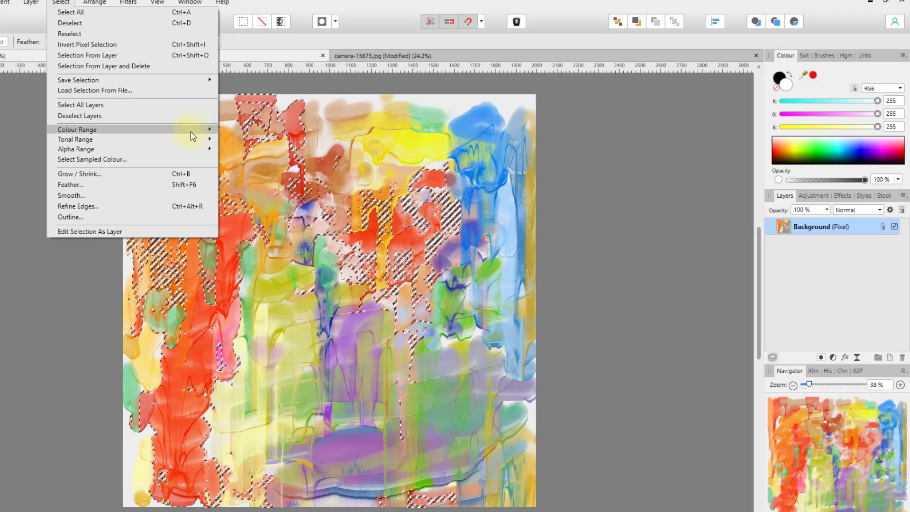
mouse_move(194, 131)
left_click(258, 142)
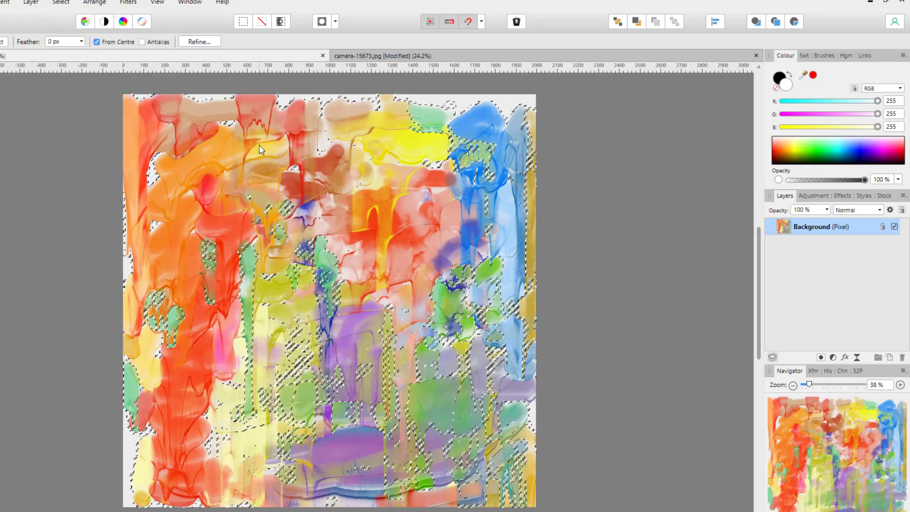
- Select the blues of the painting with the Colour Range command
left_click(60, 3)
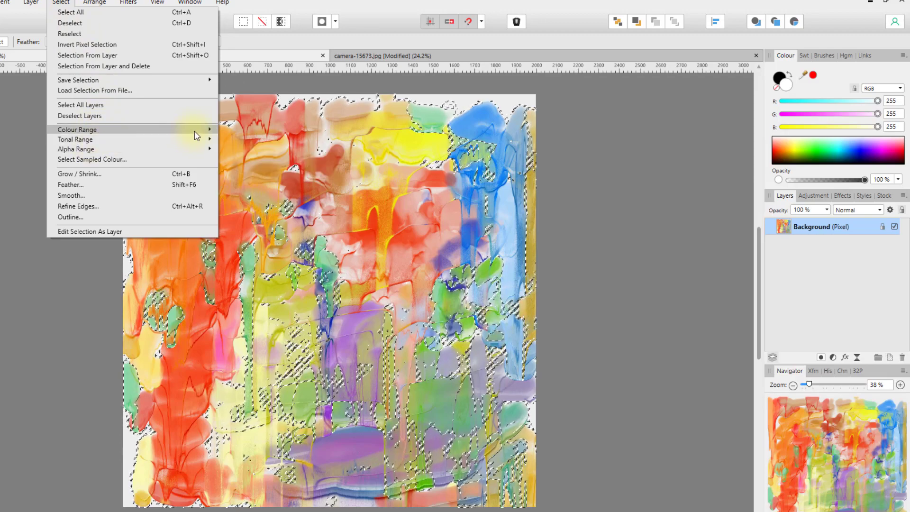
mouse_move(197, 133)
left_click(248, 151)
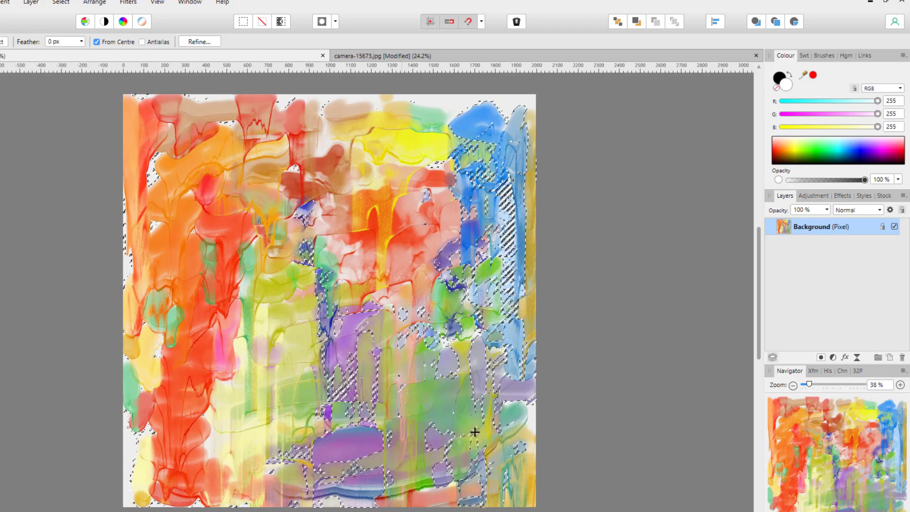
- Try a Levels adjustment on the selected blues with black level 54% and gamma 1.158, and delete the adjustment
left_click(833, 357)
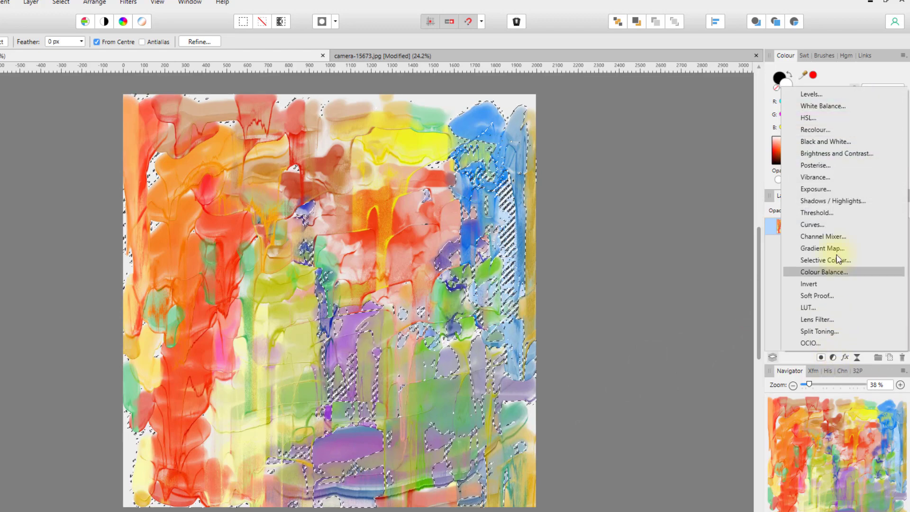
left_click(814, 94)
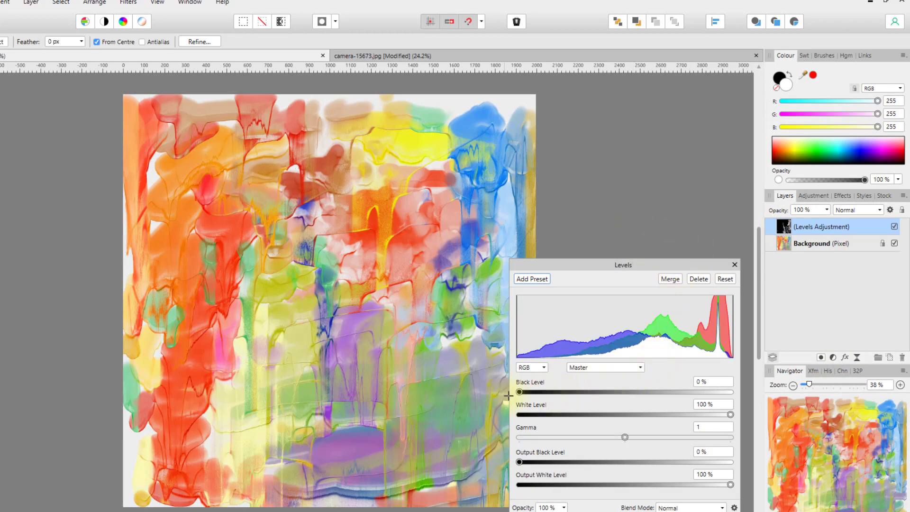
left_click_drag(523, 392, 633, 393)
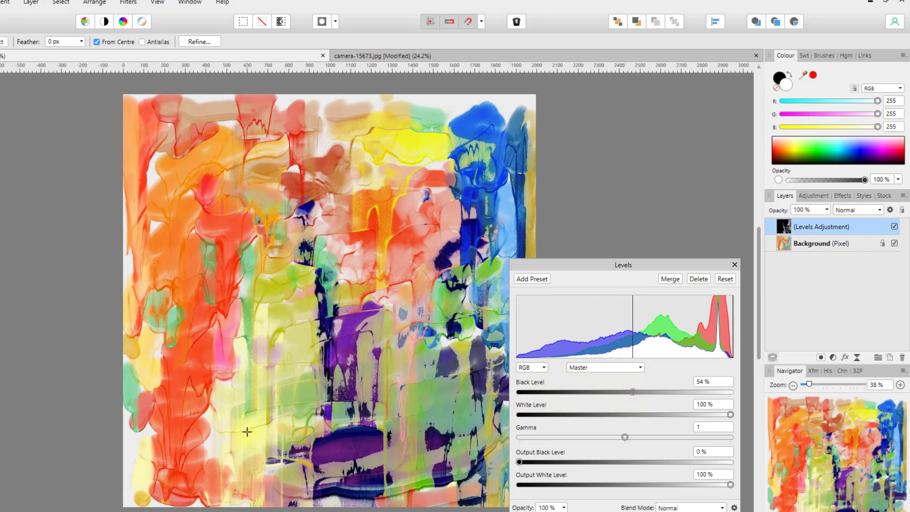
mouse_move(626, 443)
left_mouse_down()
mouse_move(656, 439)
mouse_move(583, 438)
mouse_move(642, 439)
left_mouse_up()
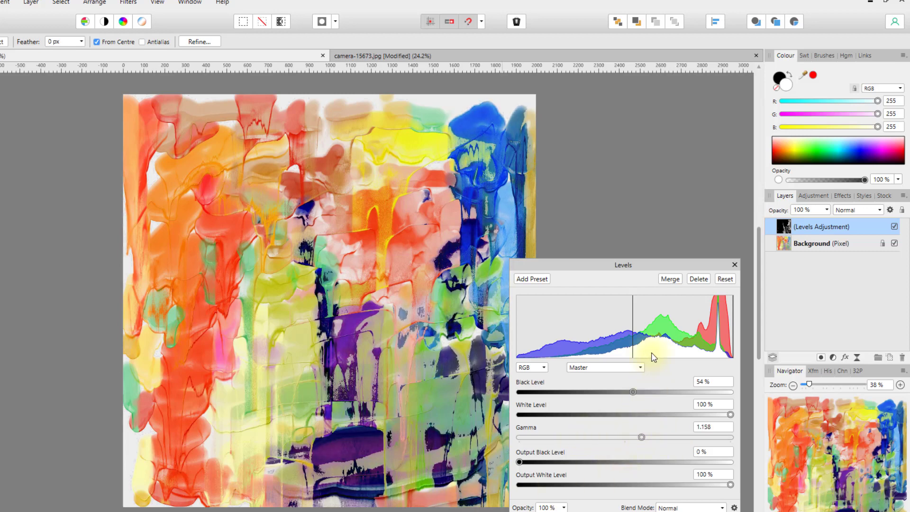
left_click(698, 280)
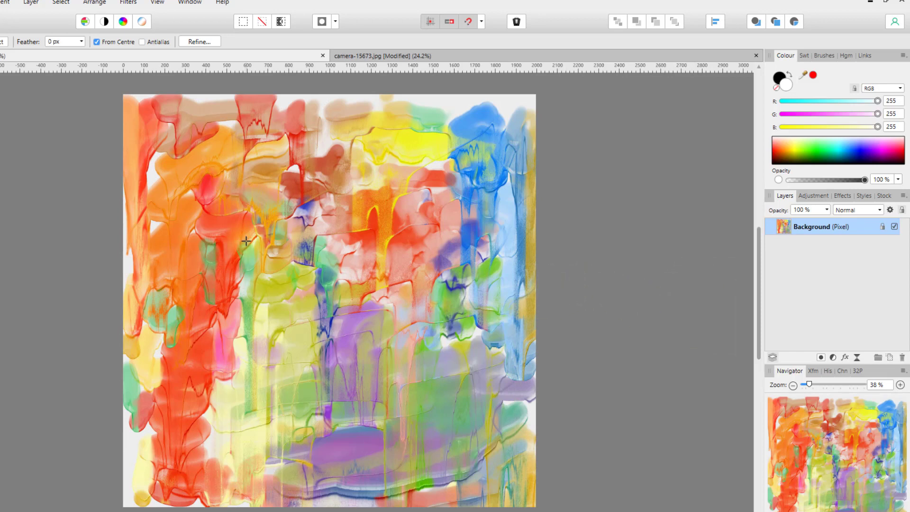
- Select the shadows of the painting with the Tonal Range command
left_click(67, 5)
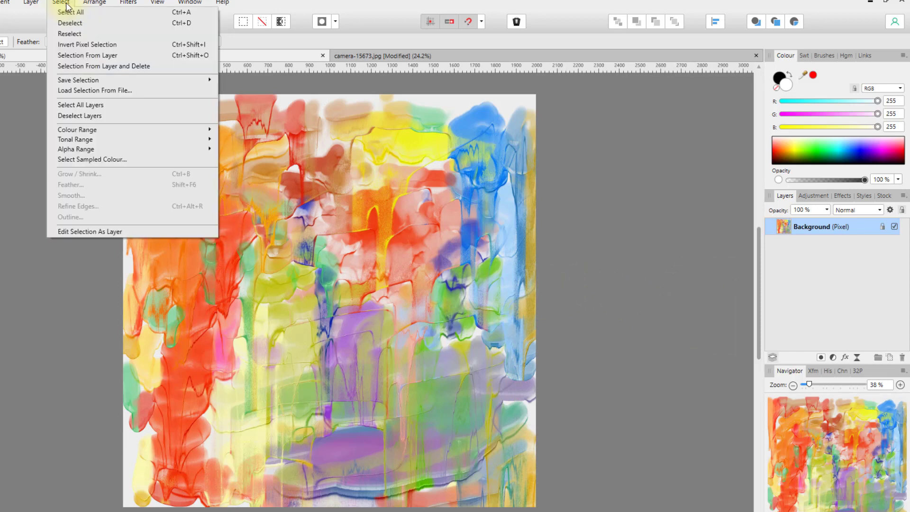
mouse_move(115, 143)
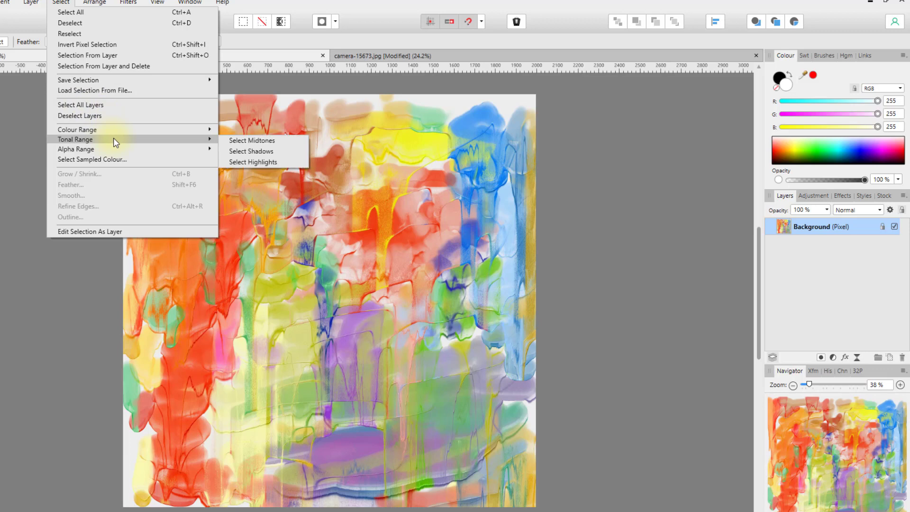
left_click(265, 151)
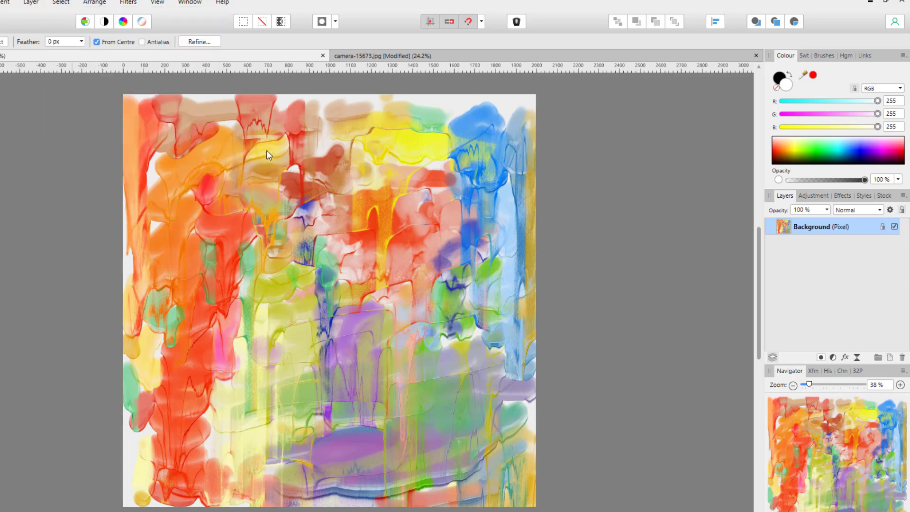
- Try a Levels adjustment on the shadows with white level 14% and gamma 0.929, clearing the selection outline, and delete the adjustment
left_click(833, 357)
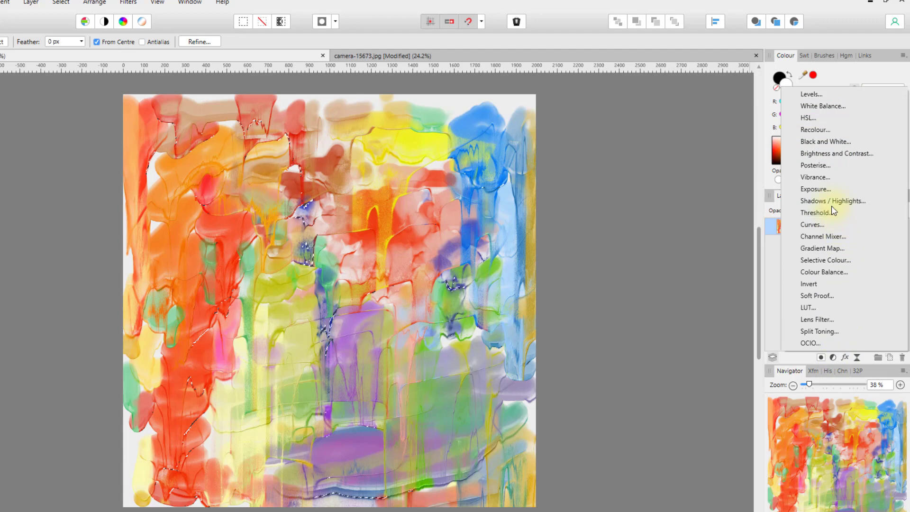
left_click(823, 95)
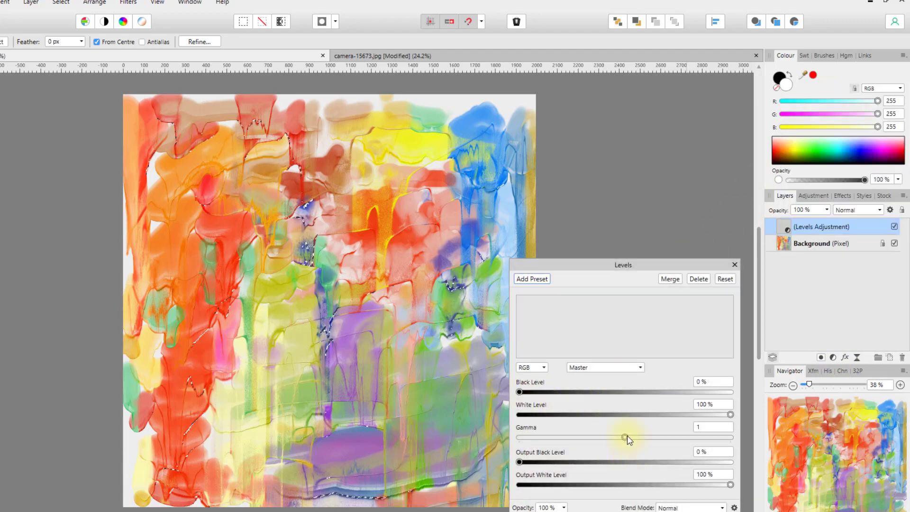
mouse_move(624, 437)
left_mouse_down()
mouse_move(706, 437)
mouse_move(568, 437)
mouse_move(677, 437)
mouse_move(631, 436)
left_mouse_up()
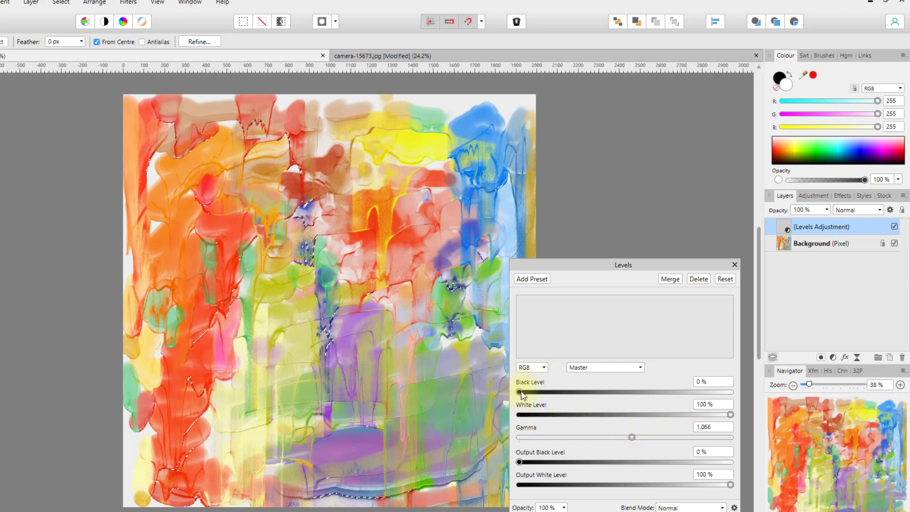
key("ctrl+d")
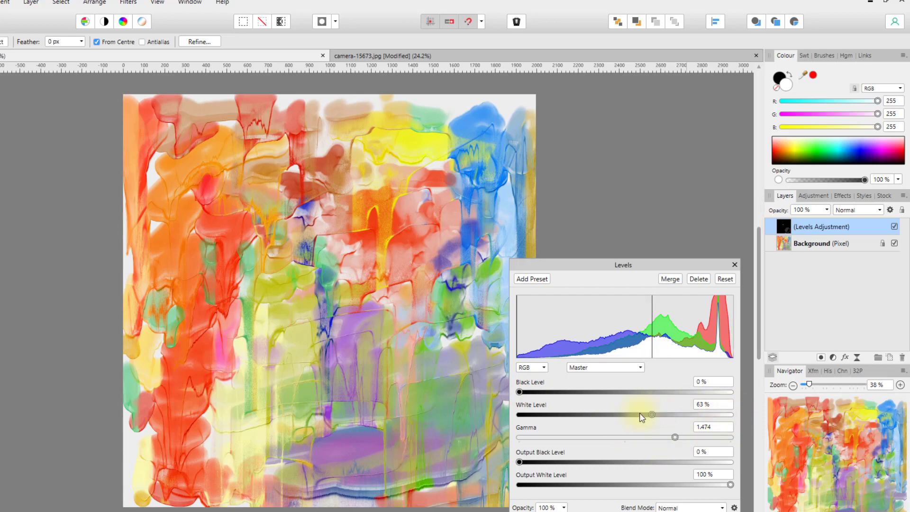
left_click_drag(641, 417, 561, 417)
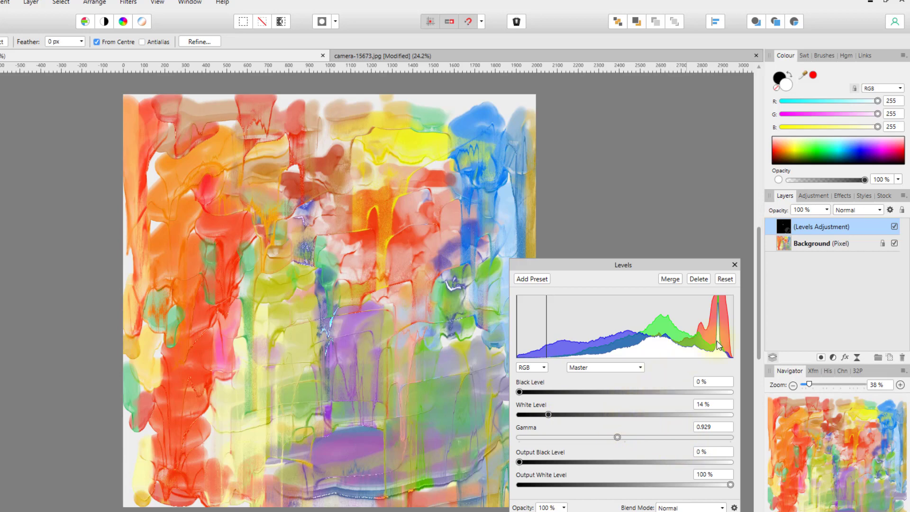
left_click(698, 278)
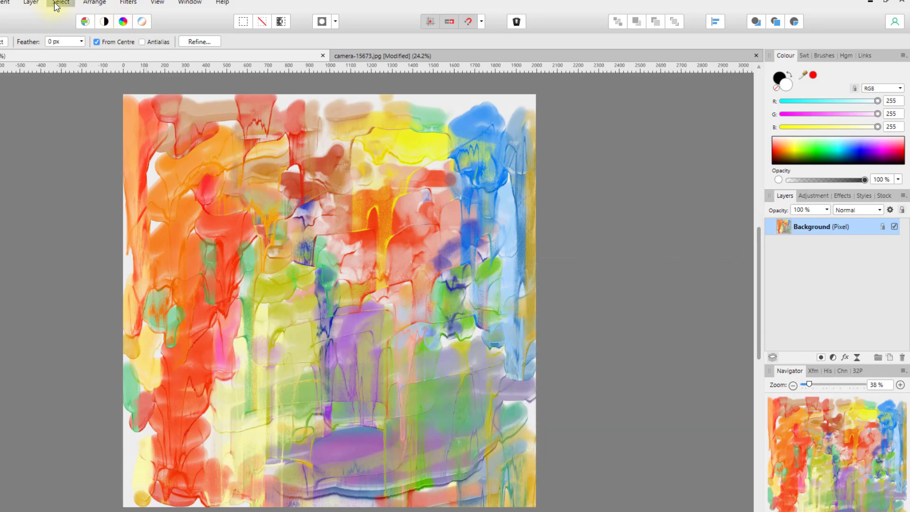
- Switch to the camera-15673.jpg document and hide both Background layers, leaving only the top pixel layer visible
left_click(60, 2)
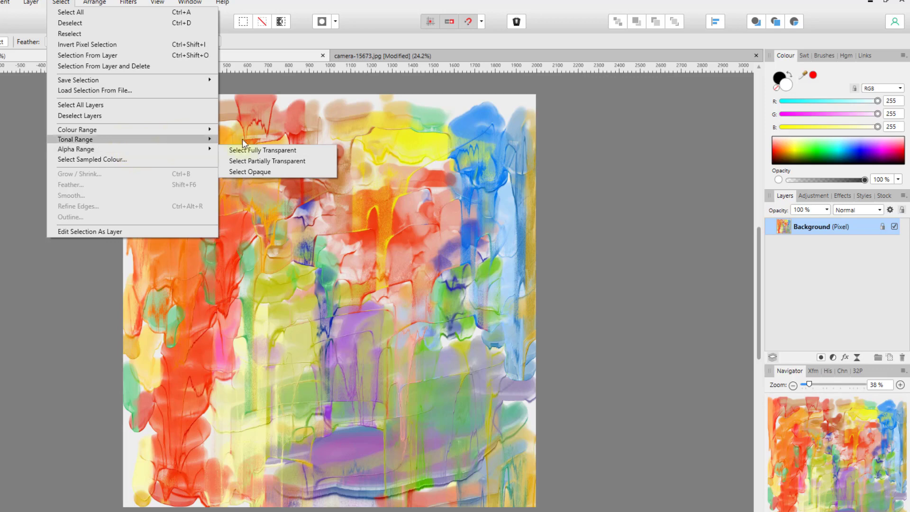
left_click(446, 62)
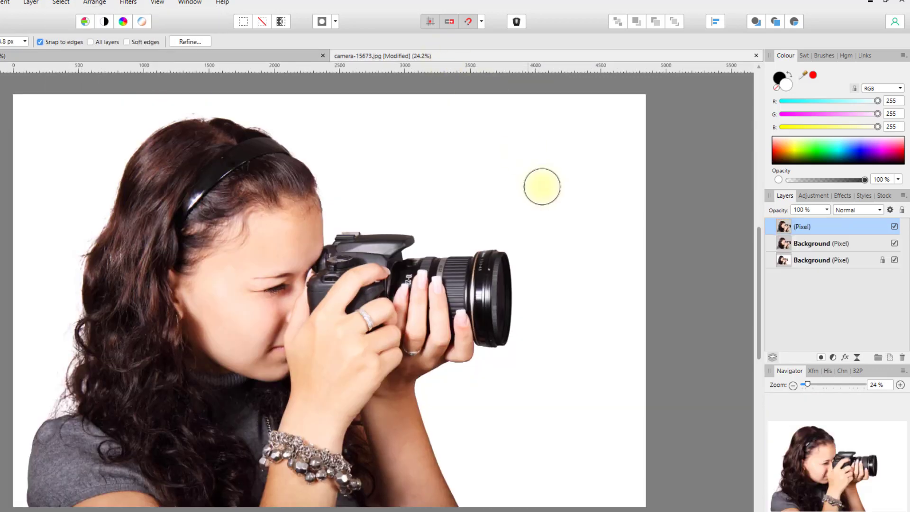
left_click(894, 261)
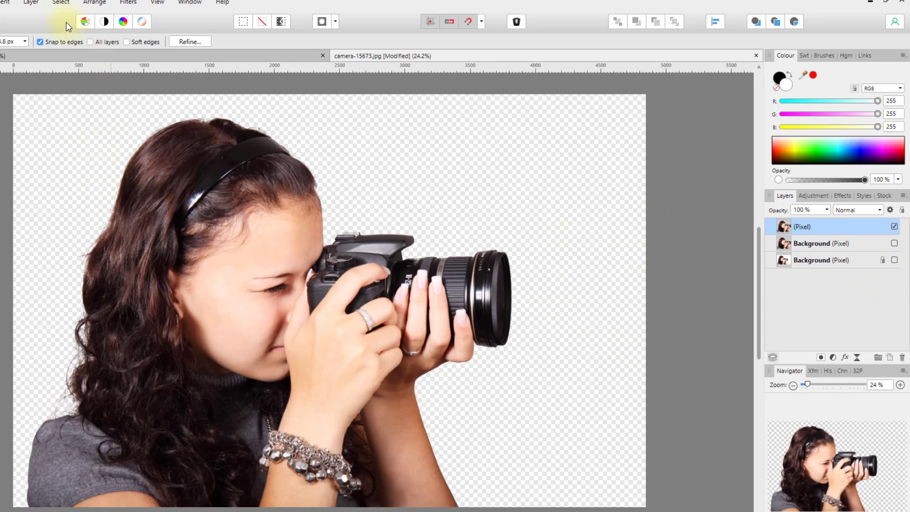
- Select the fully transparent areas of the woman's cutout, and the partially transparent ones, with the Alpha Range commands
left_click(61, 2)
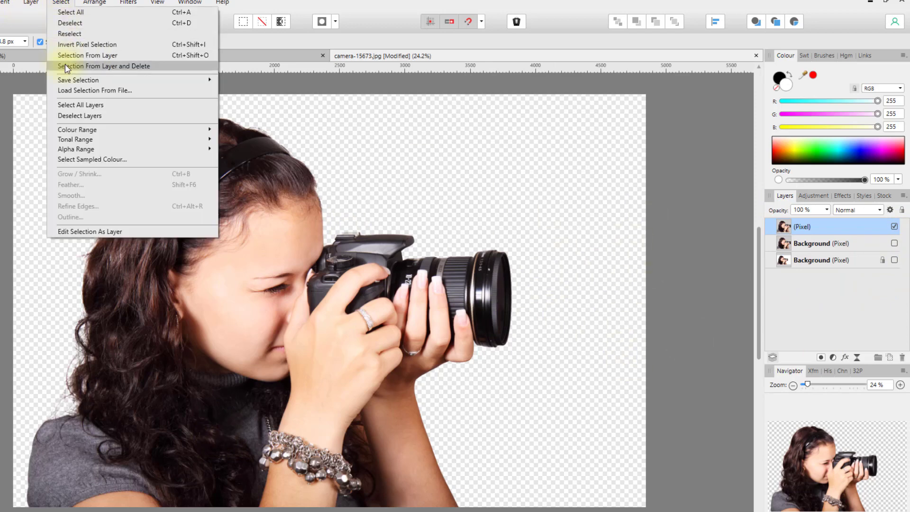
mouse_move(177, 150)
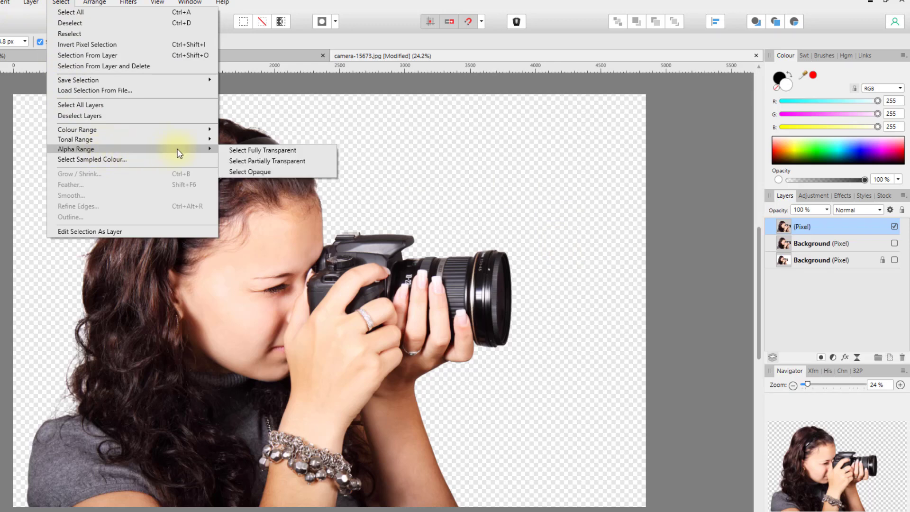
left_click(281, 150)
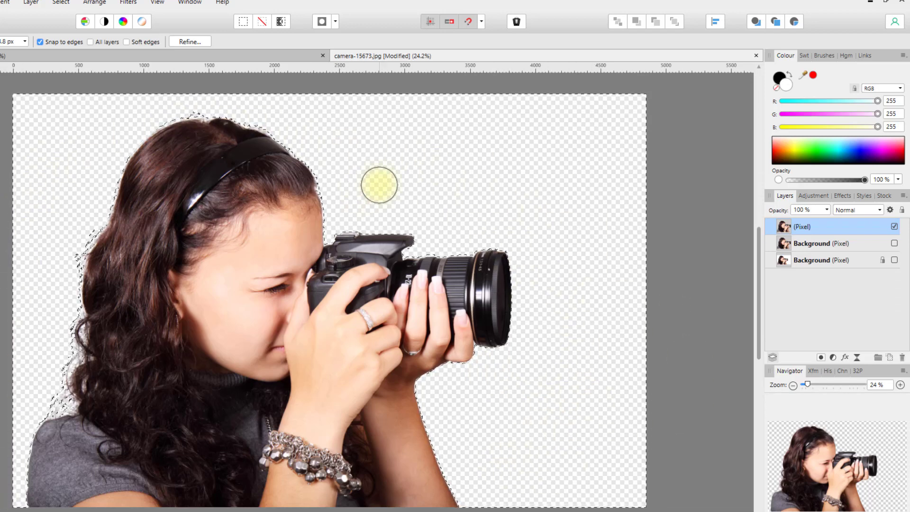
left_click(61, 2)
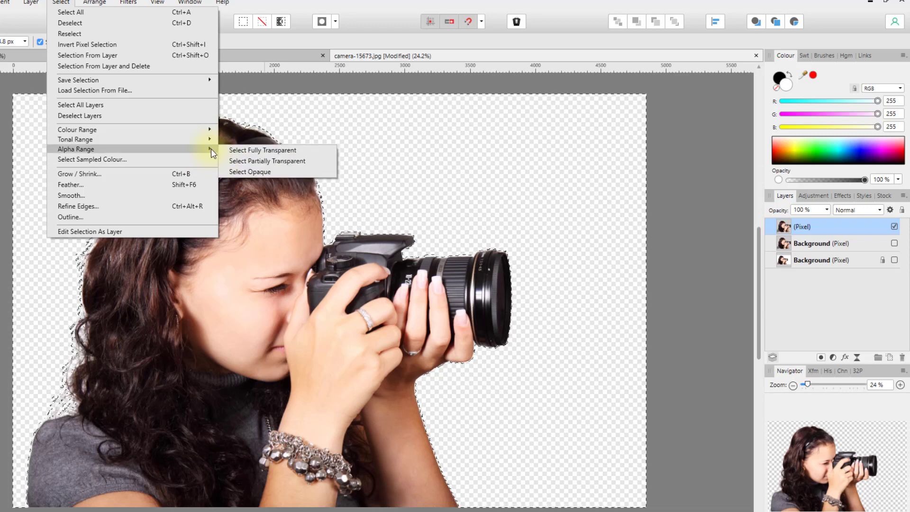
left_click(252, 160)
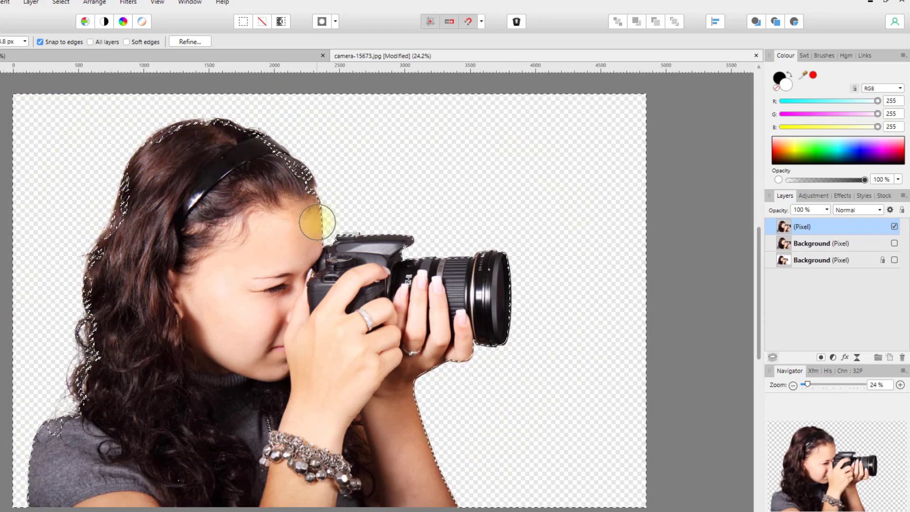
- Select the opaque pixels of the woman's cutout with the Alpha Range command, and clear the selection
left_click(60, 3)
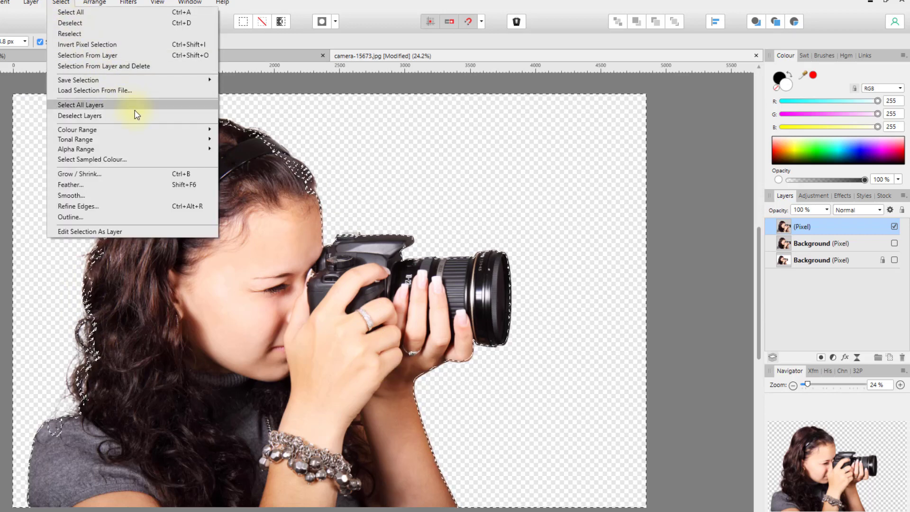
mouse_move(180, 150)
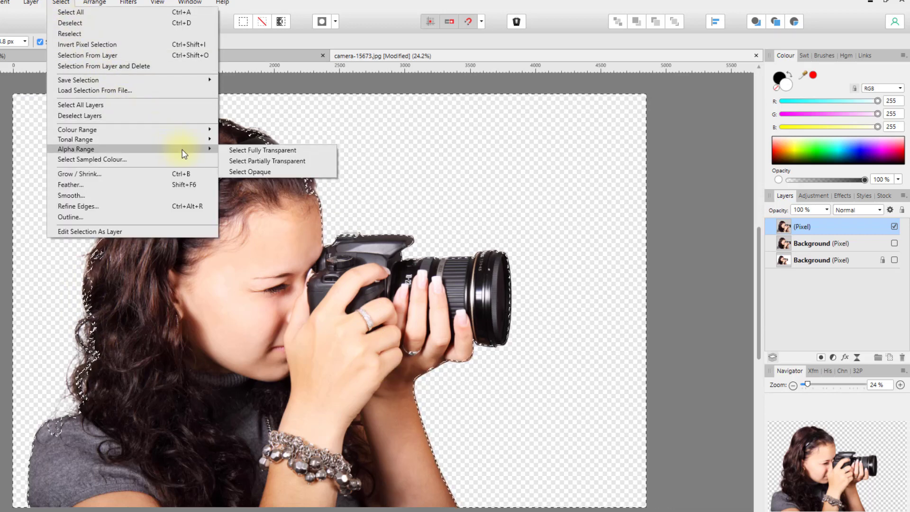
left_click(246, 170)
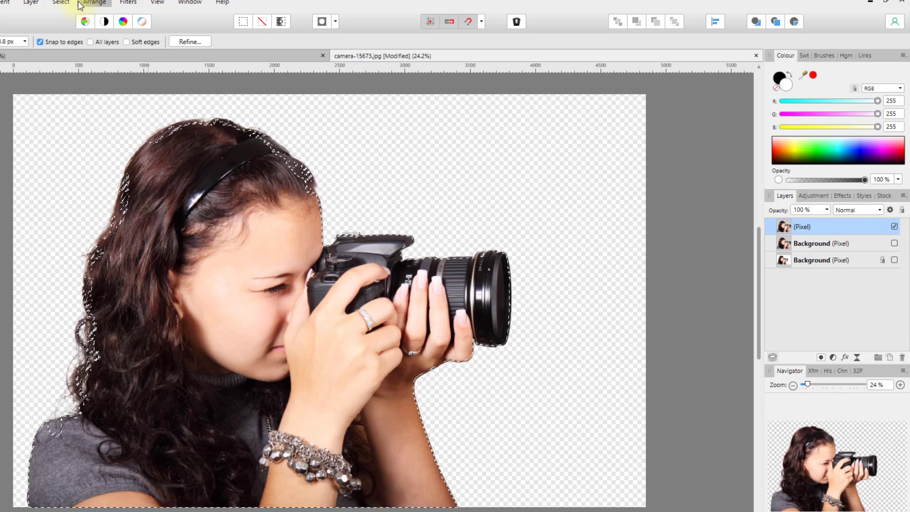
key("ctrl+d")
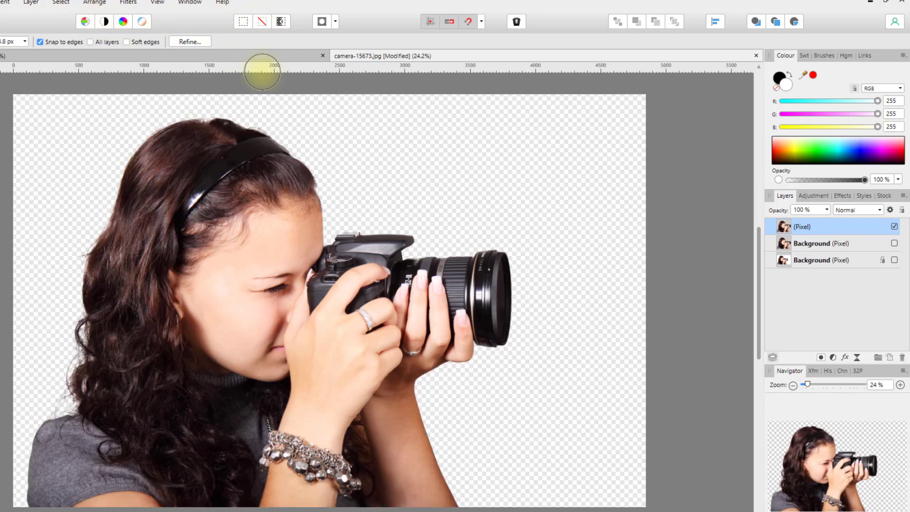
- Switch to the abstract-1225376.jpg painting, start Select Sampled Colour and sample one of its orange brush strokes
left_click(270, 58)
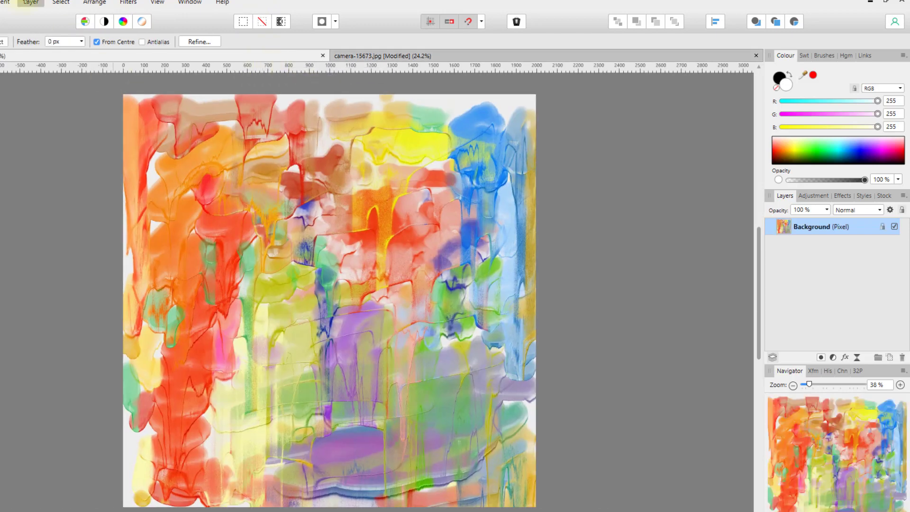
left_click(61, 4)
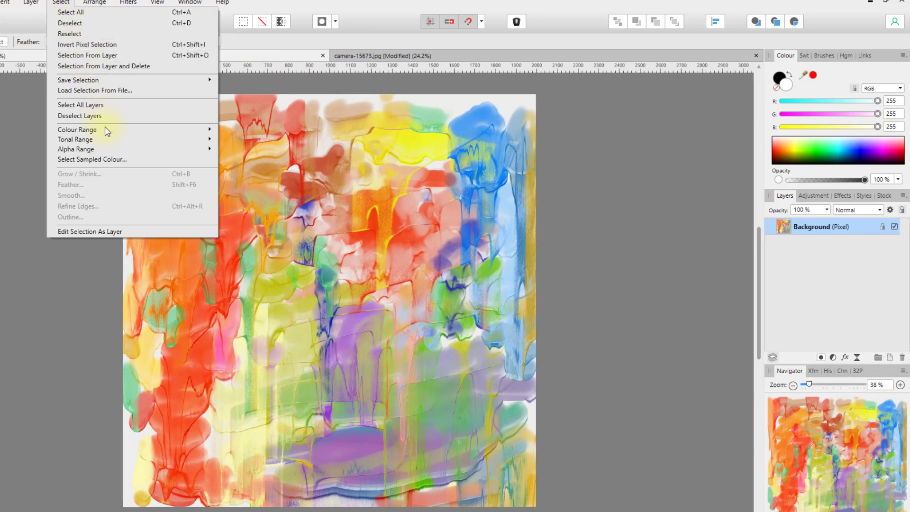
mouse_move(105, 140)
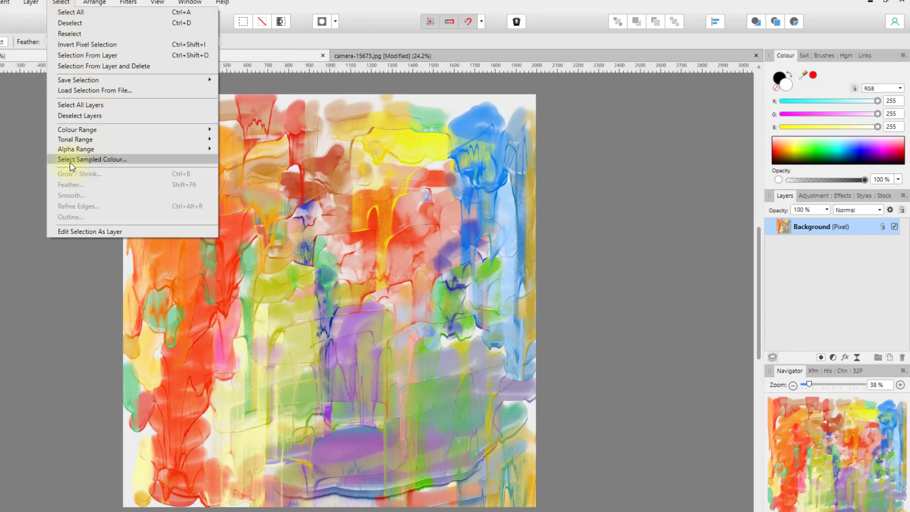
left_click(112, 160)
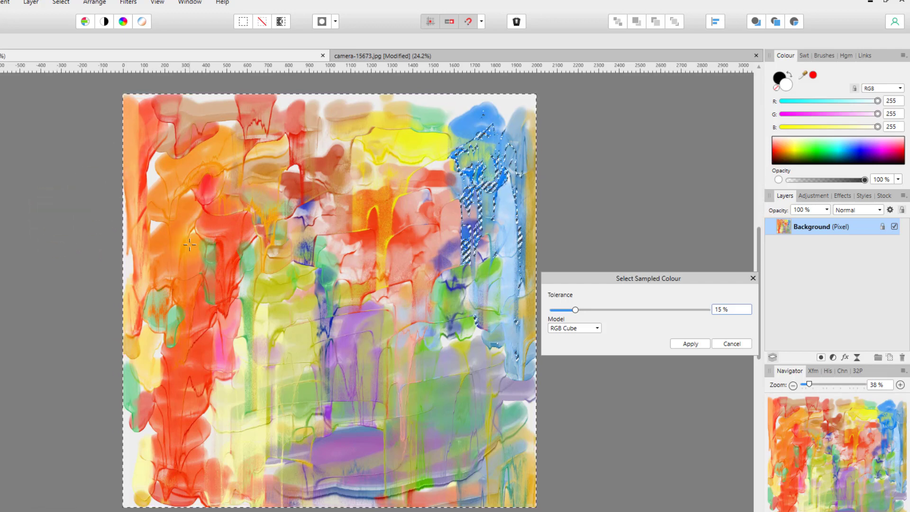
left_click(178, 223)
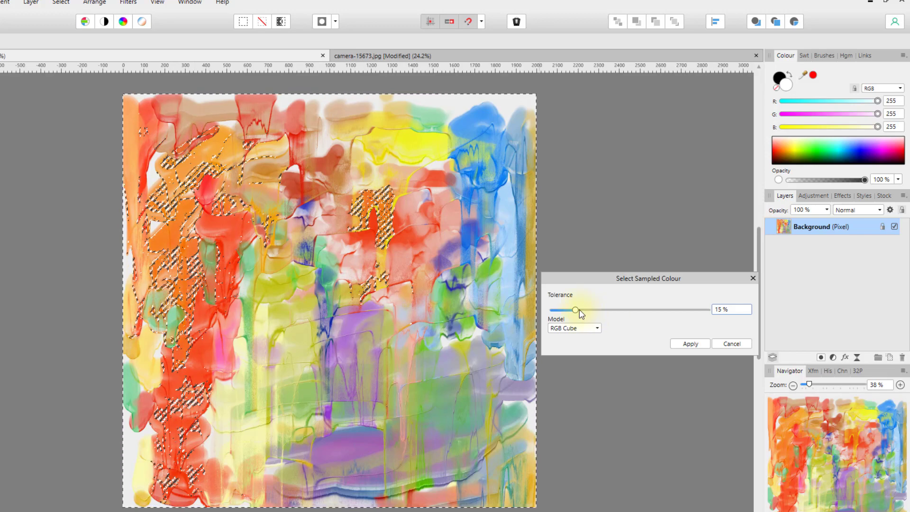
- Set the sampled-colour tolerance to 17% with the RGB Cube model and apply the selection of the orange areas
left_click_drag(580, 311, 554, 310)
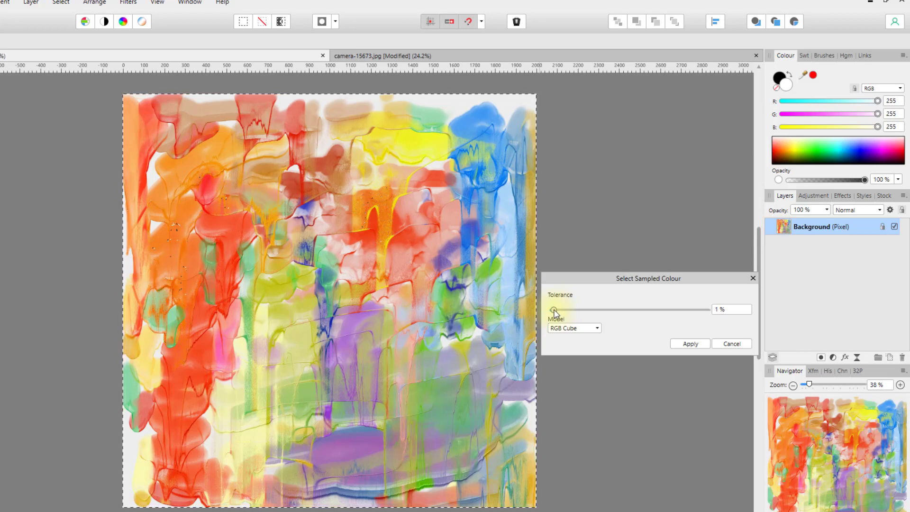
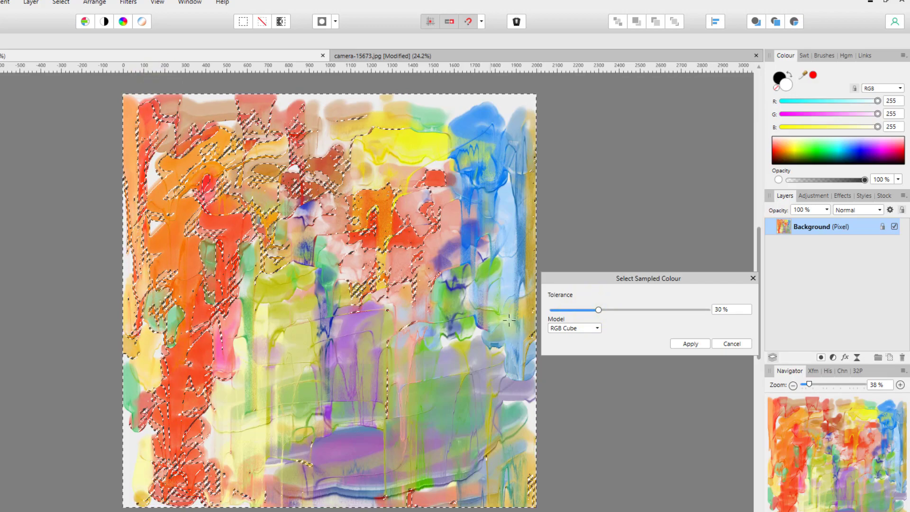
left_click_drag(596, 315, 580, 310)
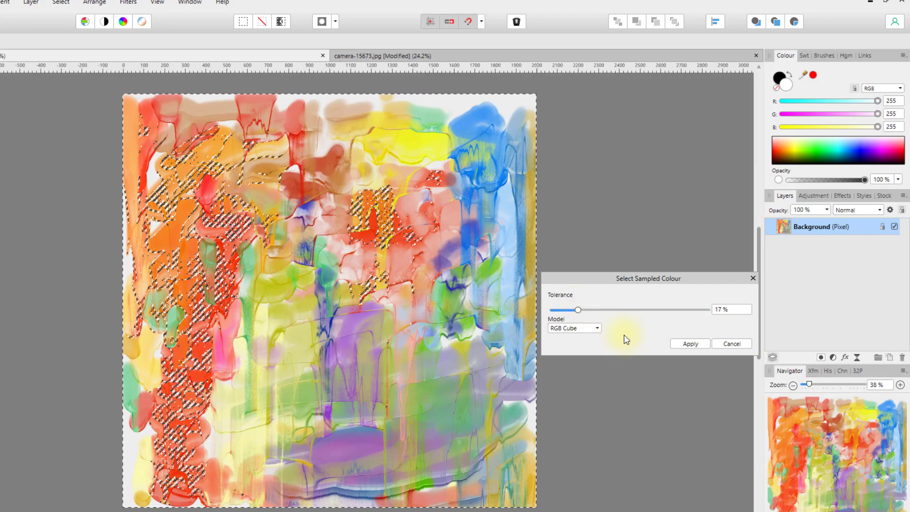
left_click(690, 343)
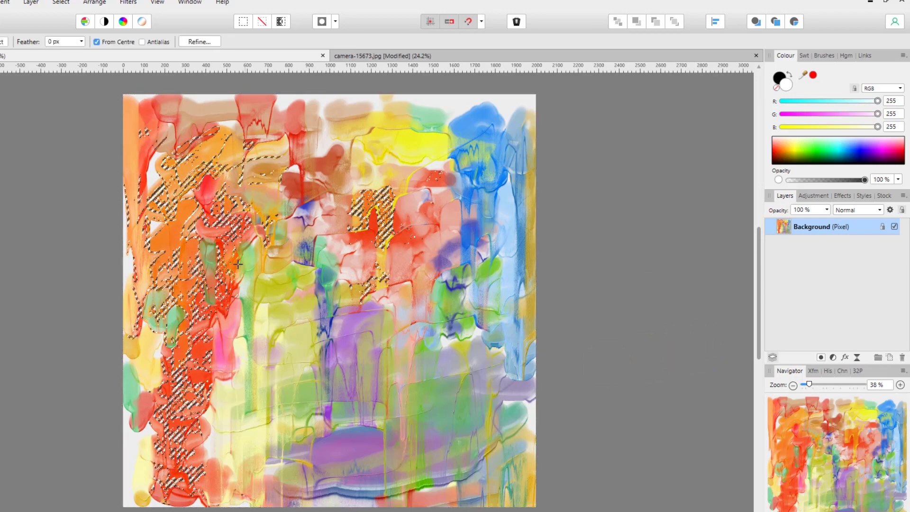
- Try a Vibrance adjustment on the selected orange areas with saturation 81% and vibrance 96%, and delete the adjustment
left_click(833, 357)
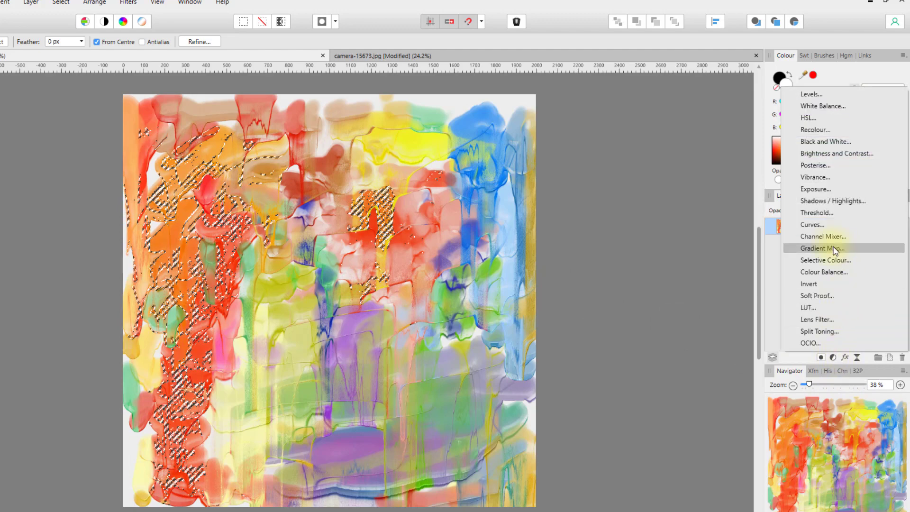
left_click(822, 177)
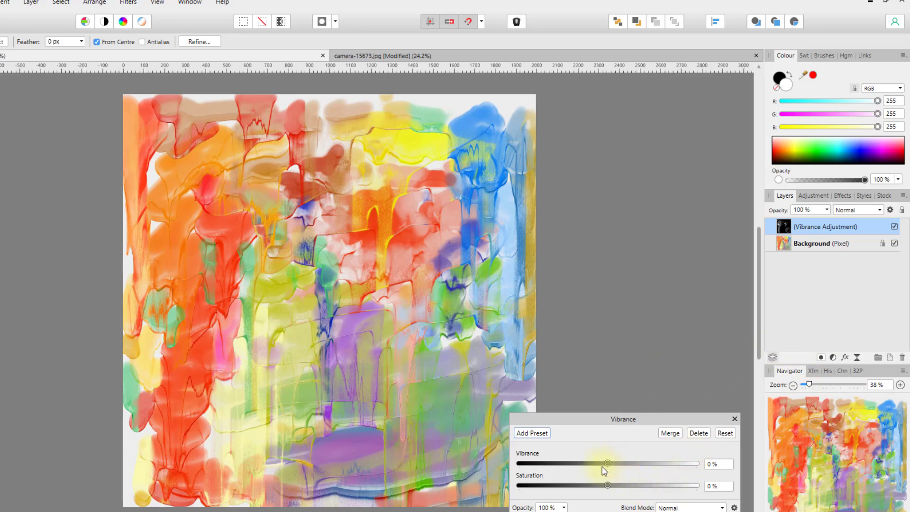
left_click_drag(607, 482, 659, 485)
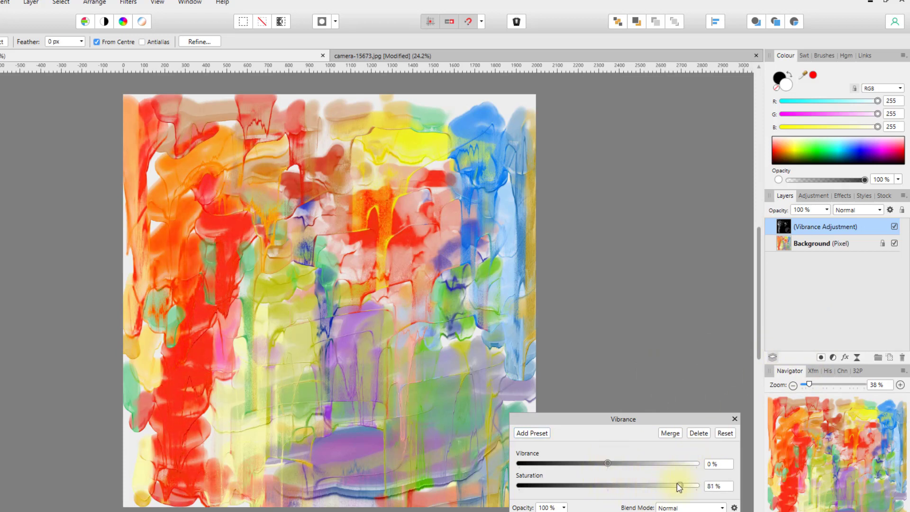
left_click_drag(608, 463, 675, 465)
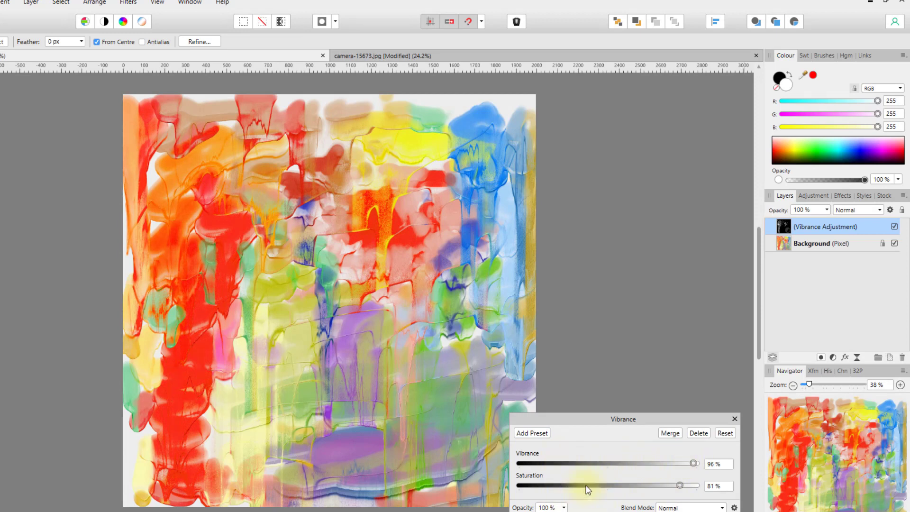
left_click(698, 433)
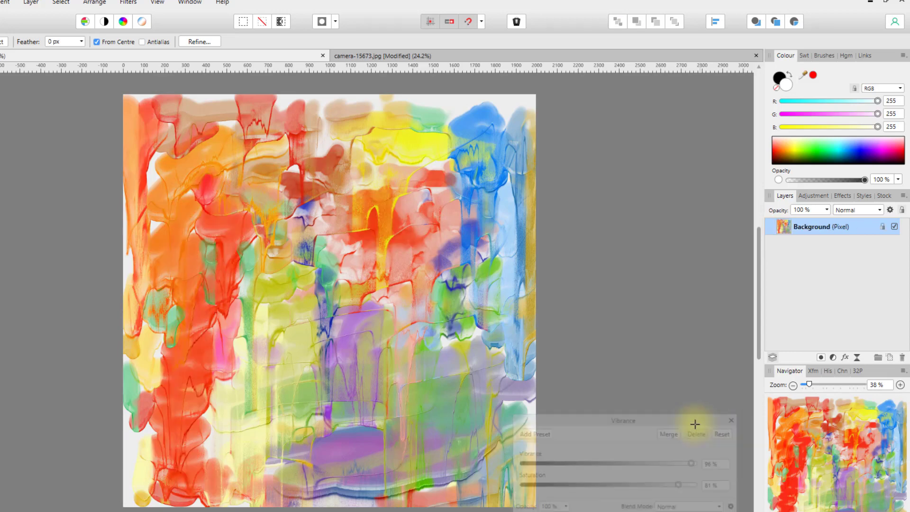
left_click(63, 4)
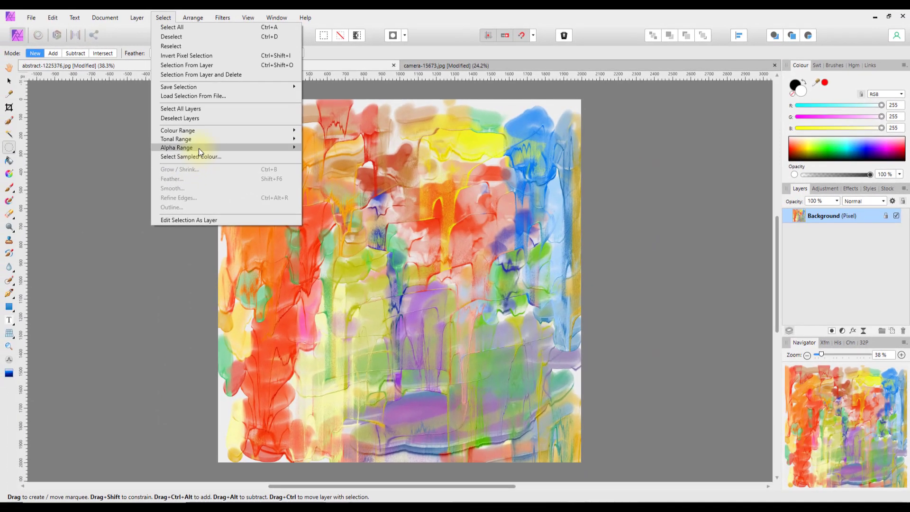
mouse_move(105, 150)
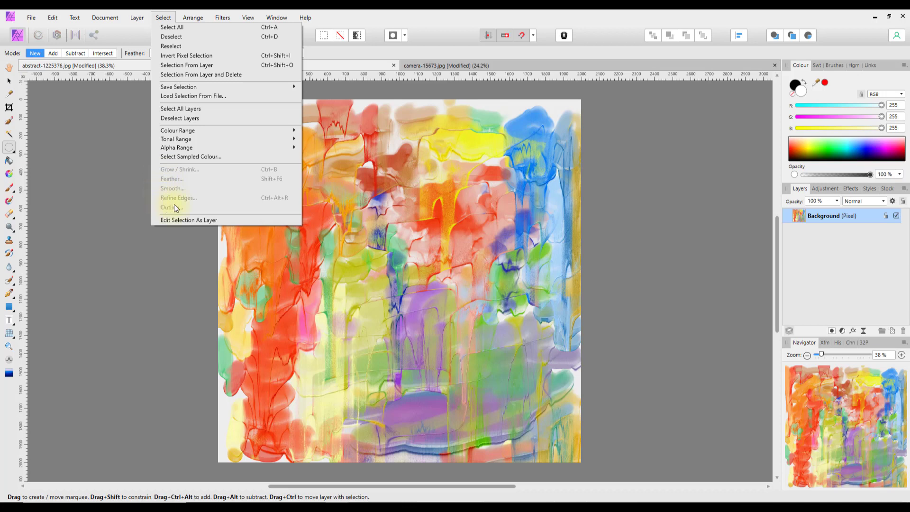
left_click(109, 149)
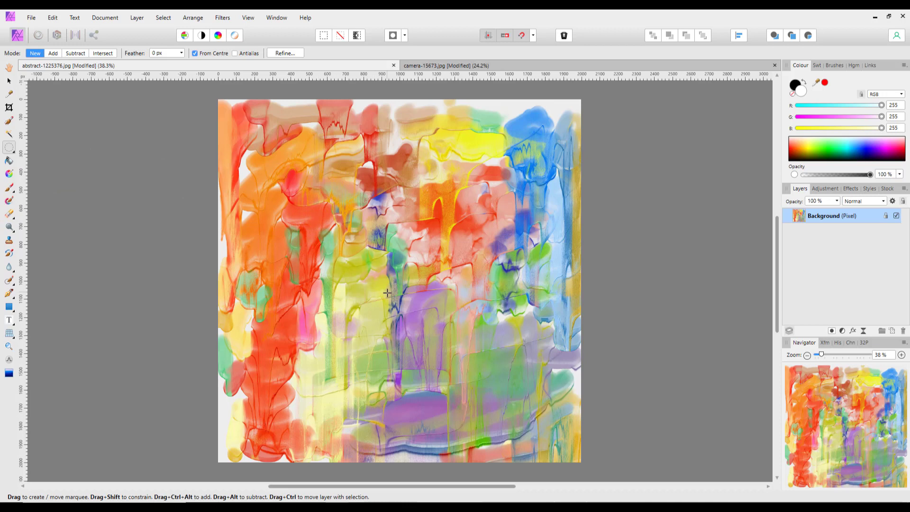
- Draw a large circular marquee selection from the centre of the painting and feather it with a radius of 572.4 px
mouse_move(397, 295)
left_mouse_down()
mouse_move(543, 211)
mouse_move(609, 194)
mouse_move(593, 192)
left_mouse_up()
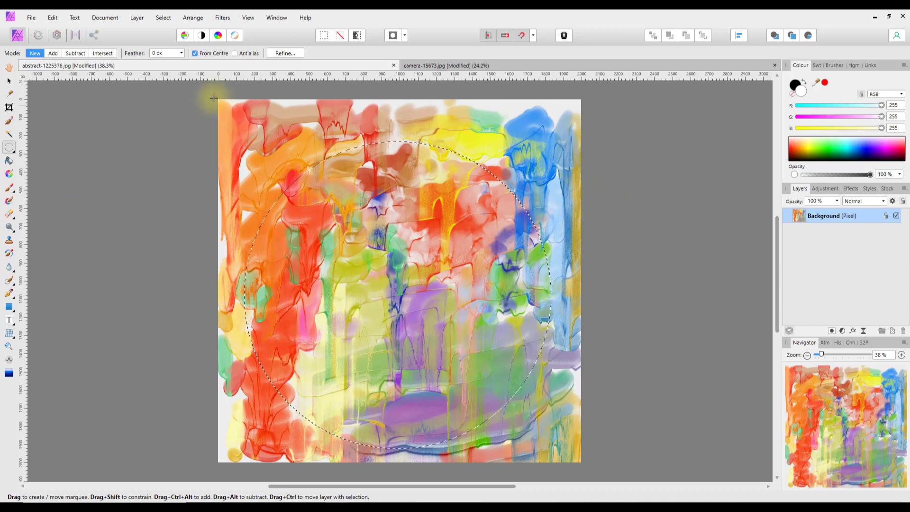
left_click(168, 18)
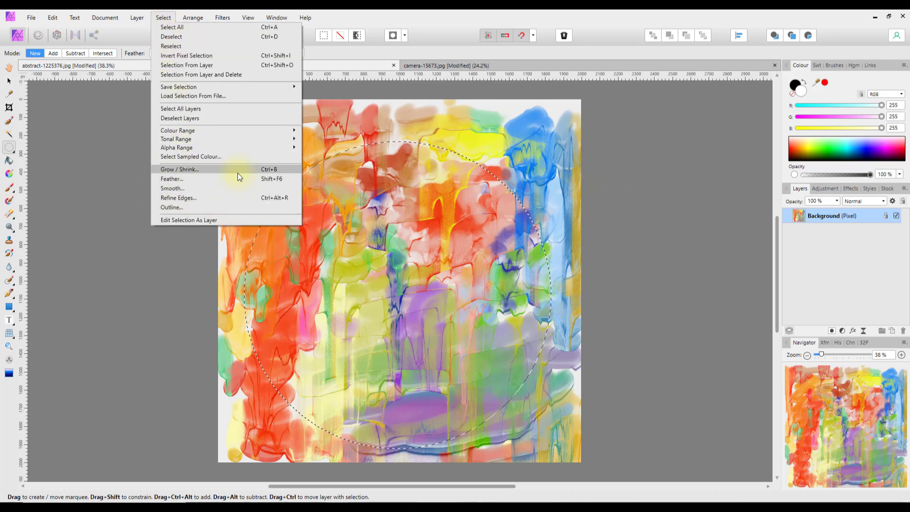
left_click(178, 179)
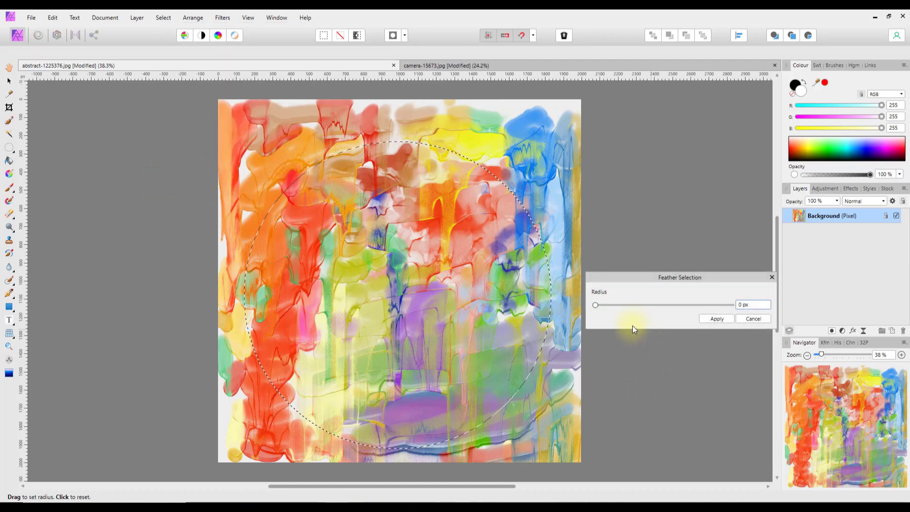
left_click_drag(596, 305, 671, 314)
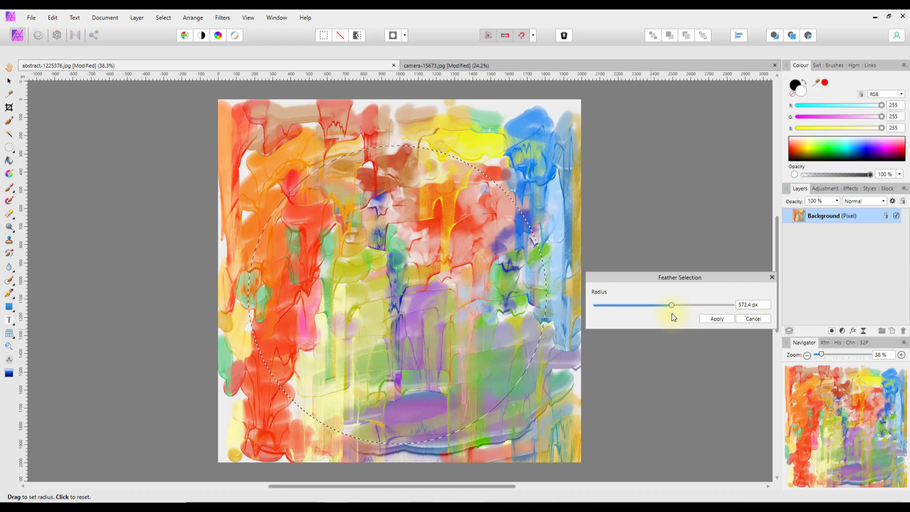
left_click(712, 321)
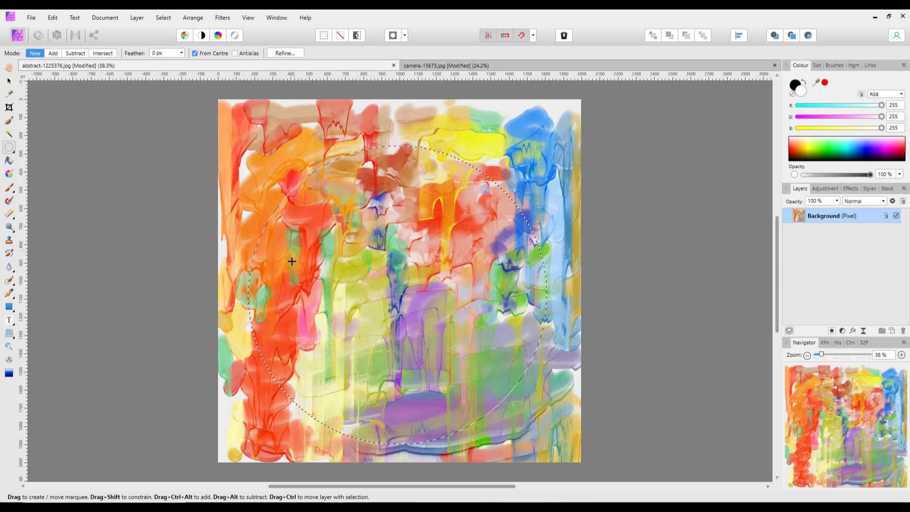
- Look over the Refine Selection settings for the feathered circular selection and leave the dialog without applying anything
left_click(289, 53)
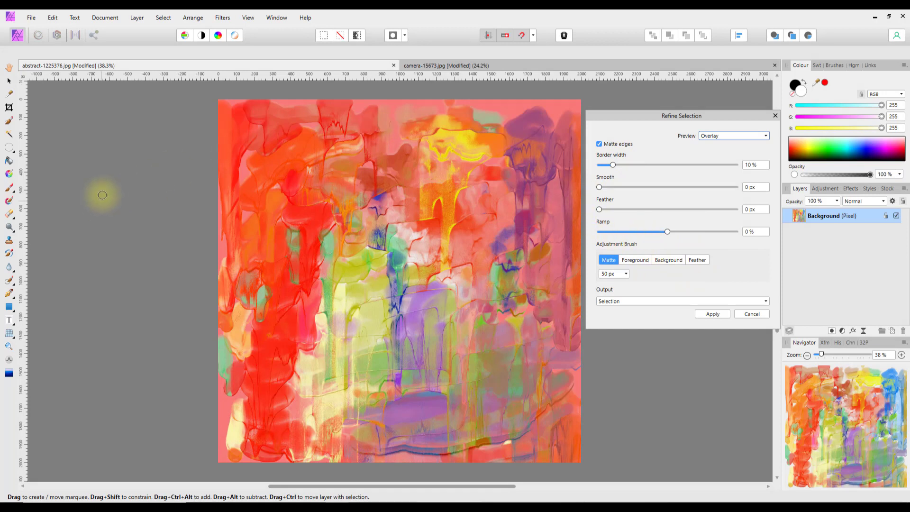
left_click(163, 18)
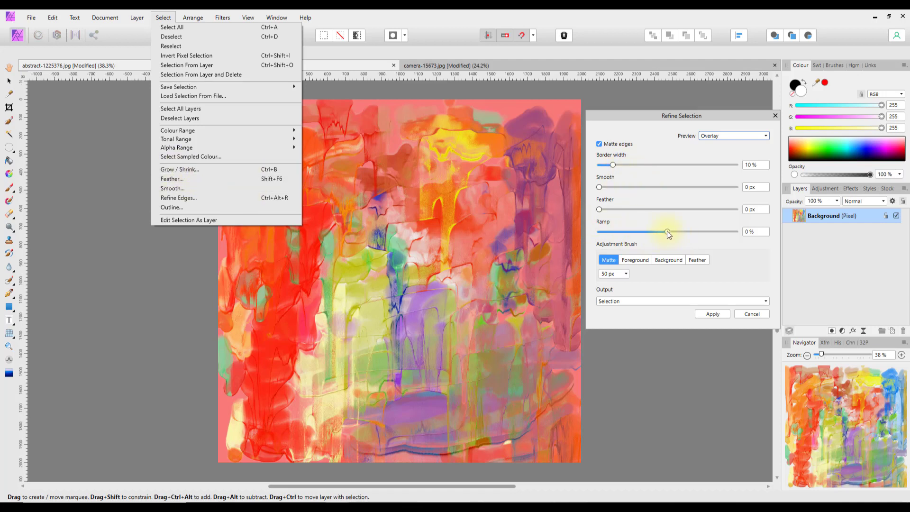
left_click(751, 314)
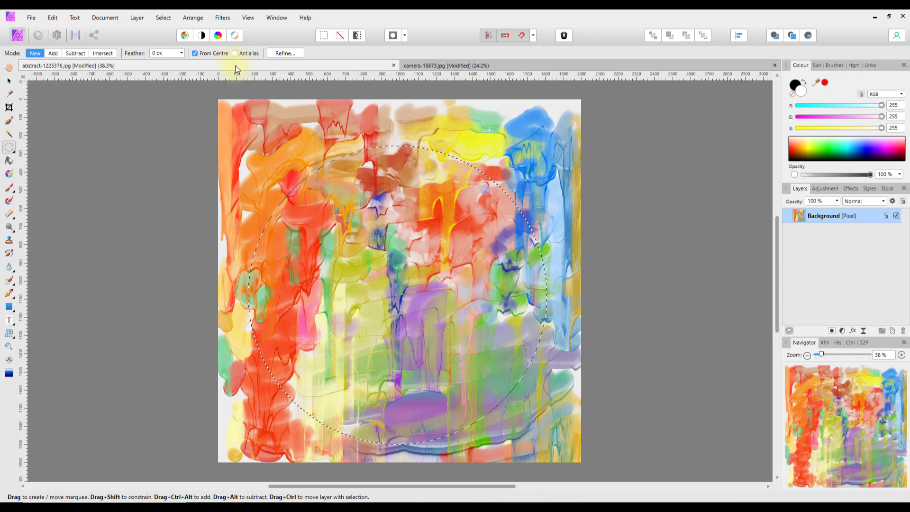
- Try Grow/Shrink on the circular selection with radii of 533.3 px and -476.4 px, and 106.7 px with Circular enabled, and cancel
left_click(164, 17)
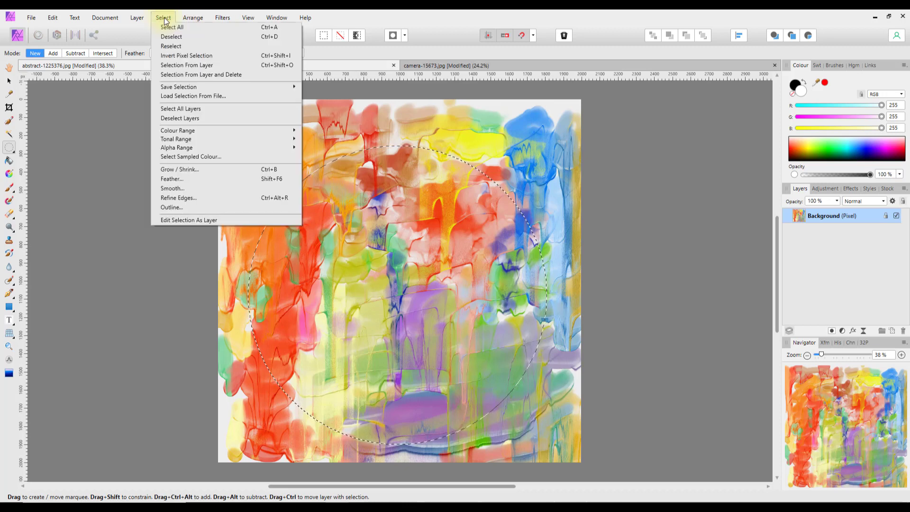
left_click(222, 172)
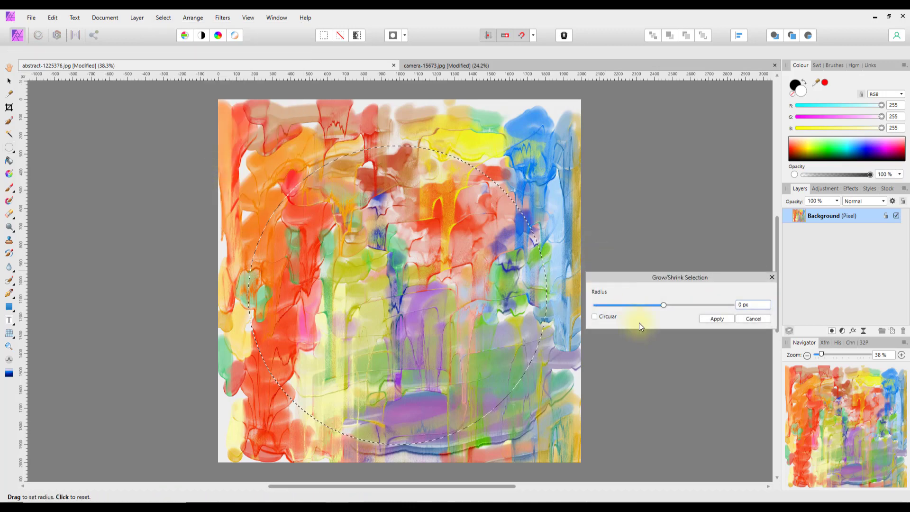
left_click_drag(663, 310, 698, 307)
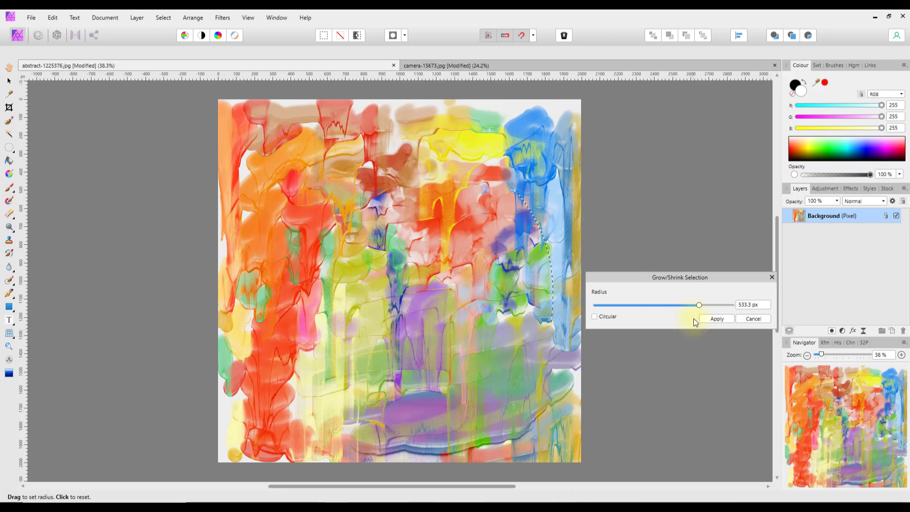
left_click_drag(698, 303, 632, 308)
left_click(595, 317)
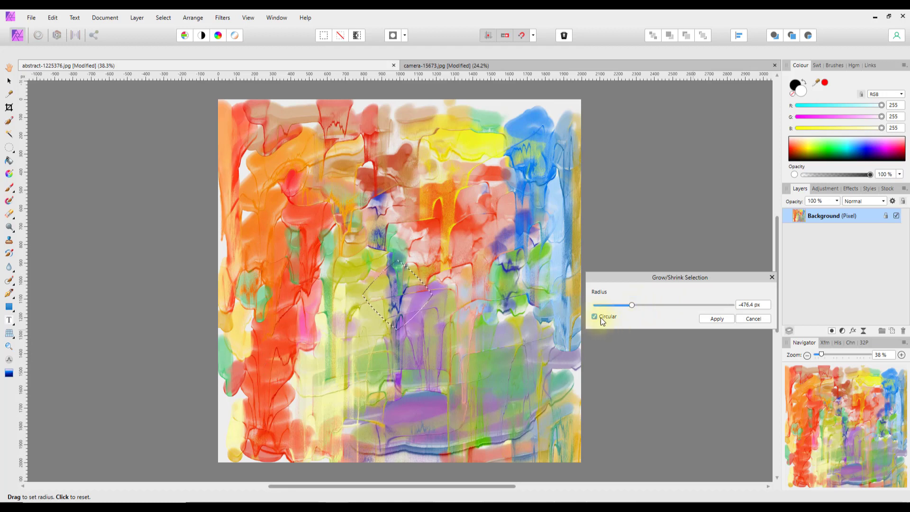
left_click_drag(631, 306, 670, 306)
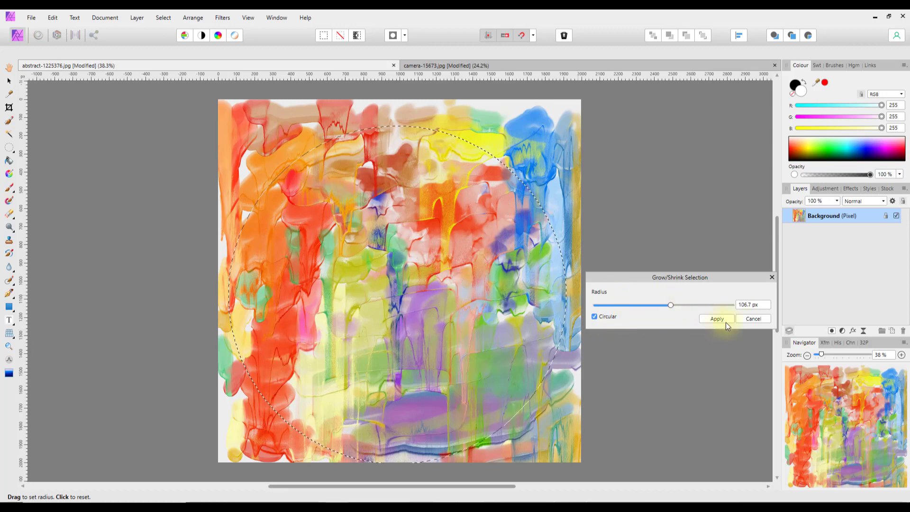
left_click(753, 319)
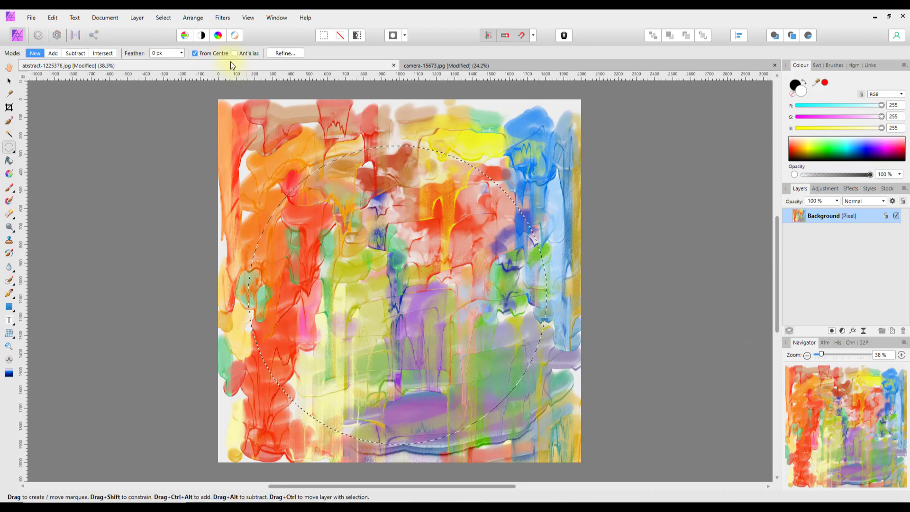
- Clear the feathered circular selection from the painting
left_click(164, 18)
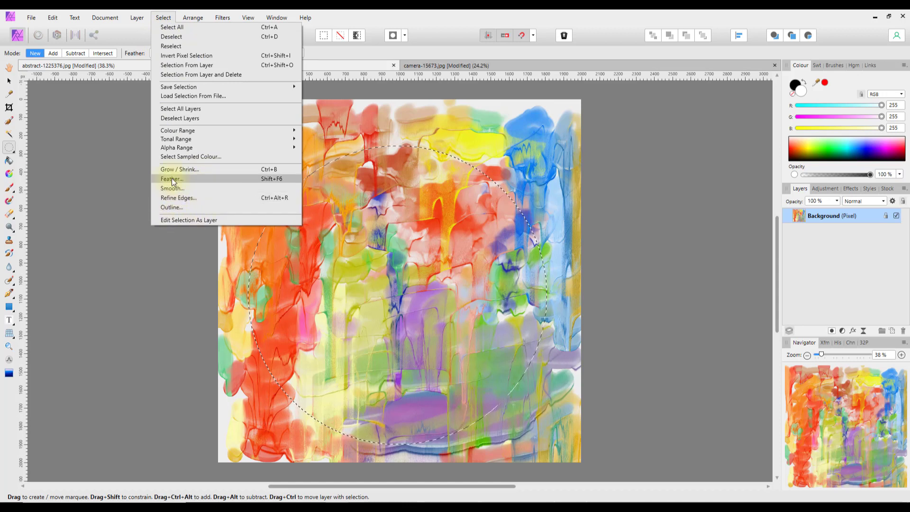
left_click(74, 253)
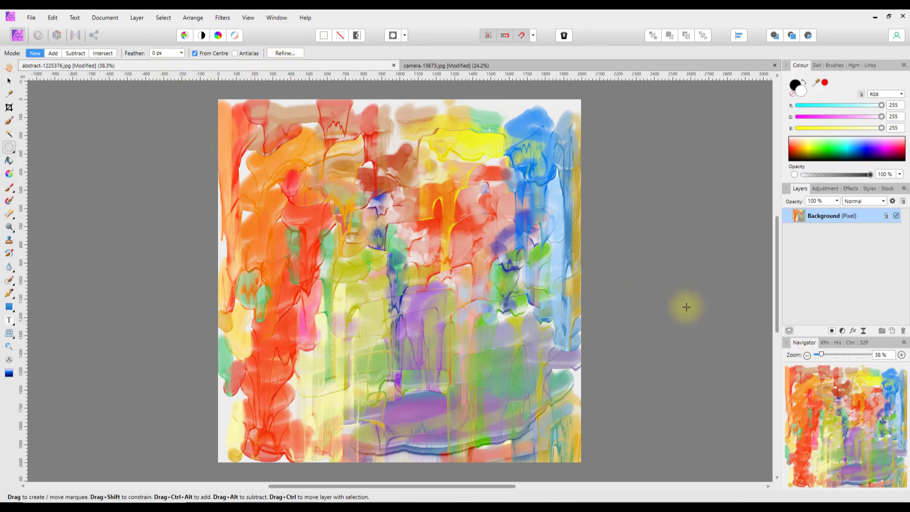
left_click(161, 17)
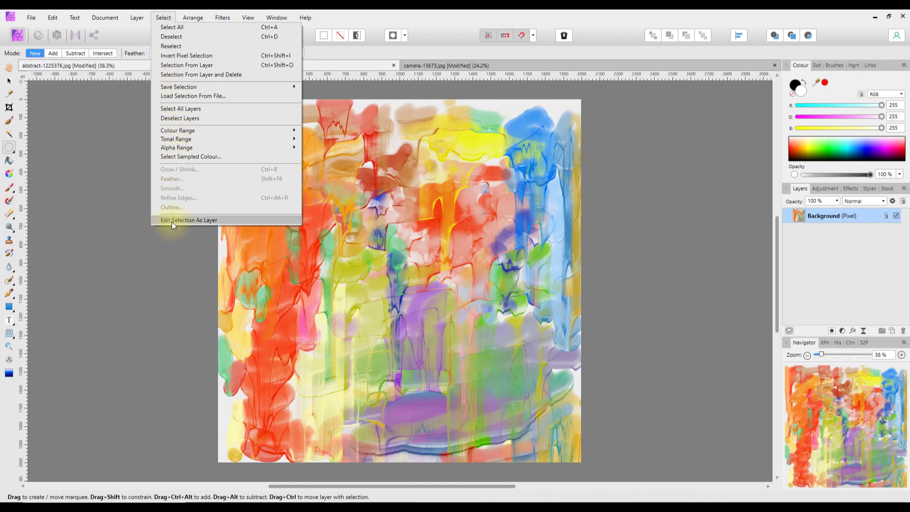
left_click(668, 154)
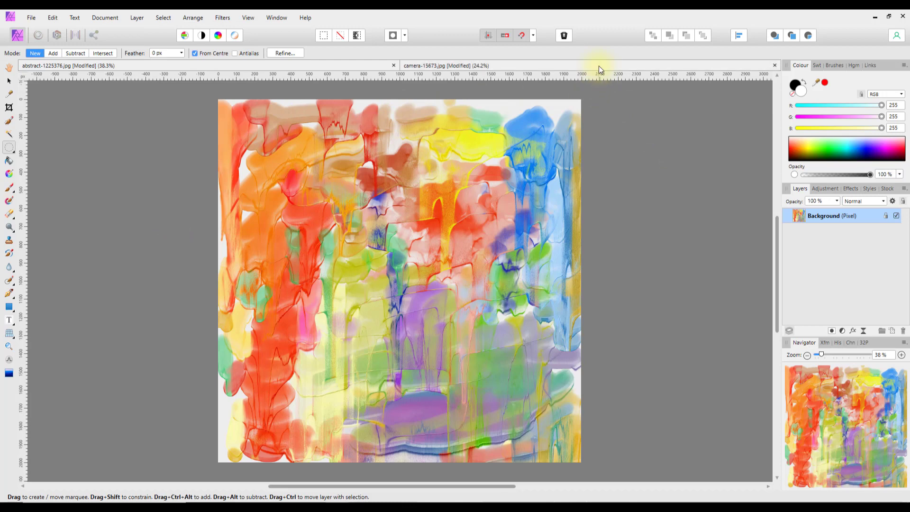
- Switch to the camera-15673.jpg document and make a selection from the woman's cutout on the topmost pixel layer
left_click(599, 66)
key("w")
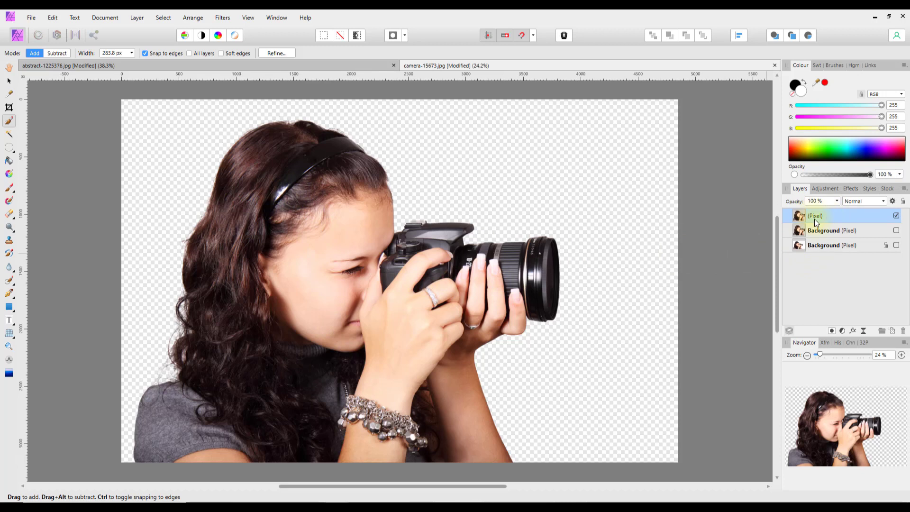
left_click(162, 19)
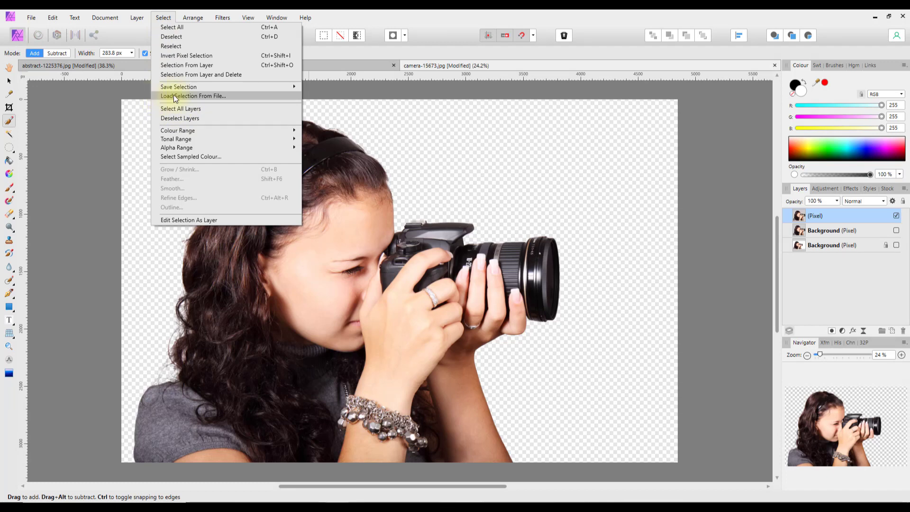
left_click(184, 64)
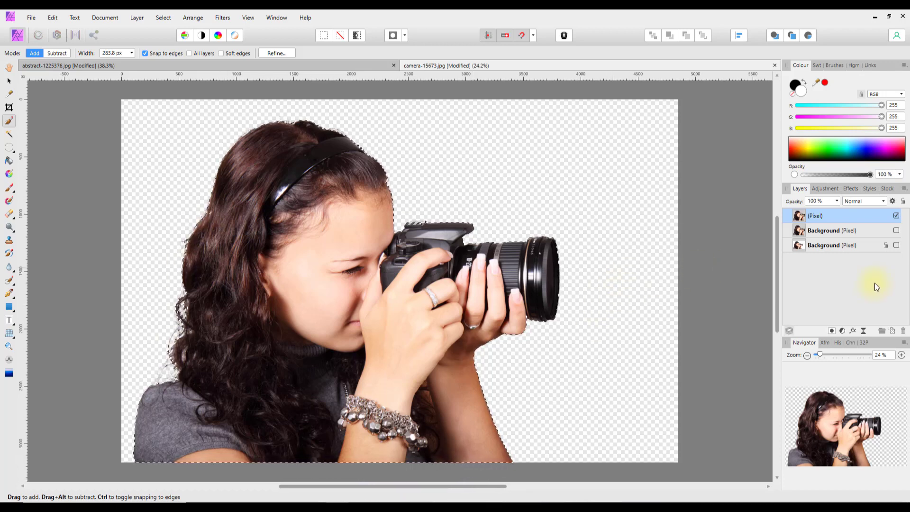
- Hide the topmost cutout layer, show and select the locked Background layer, and edit the woman's selection as a layer
left_click(896, 216)
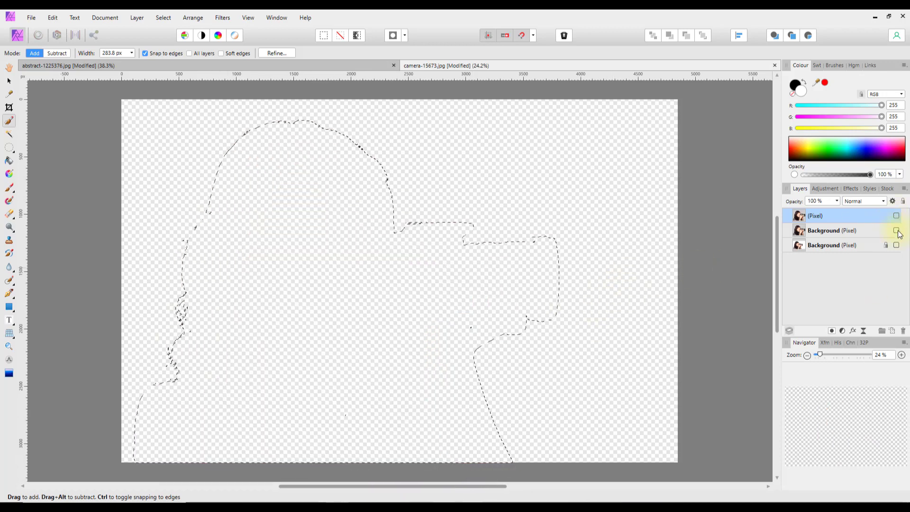
left_click(850, 244)
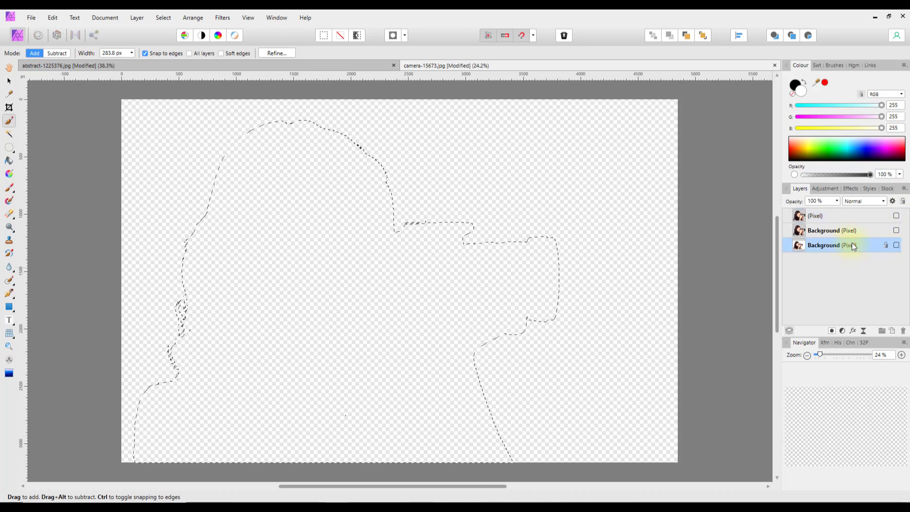
left_click(895, 245)
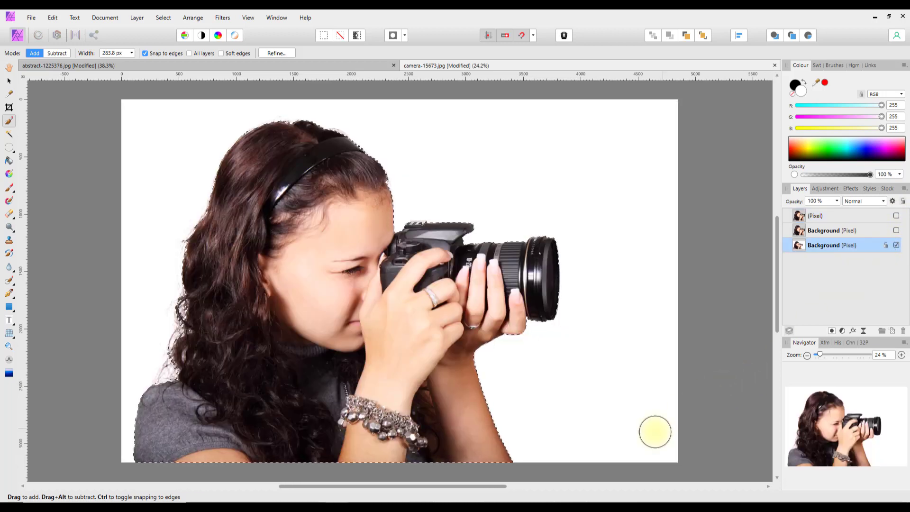
left_click(163, 18)
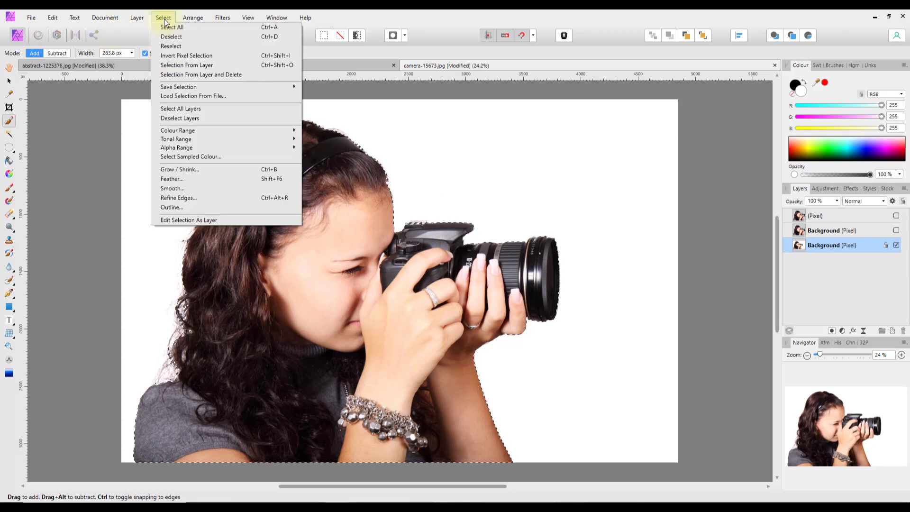
left_click(180, 218)
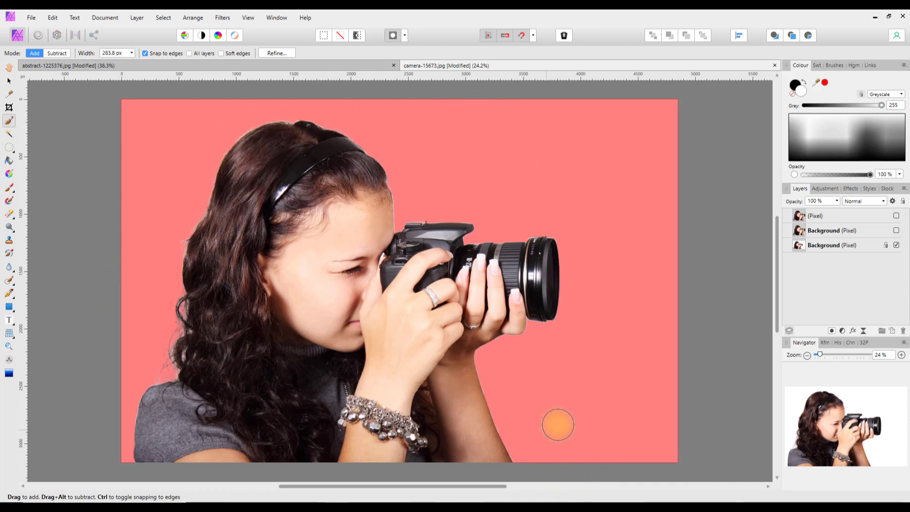
- Try a Black & White adjustment on the selected woman with Red at 215 % and Yellow at 16 %, and delete it
left_click(842, 330)
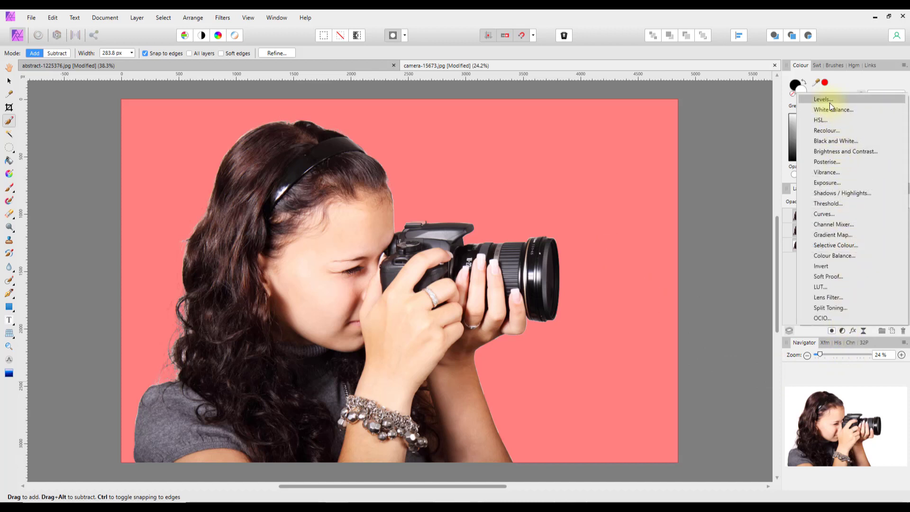
left_click(826, 142)
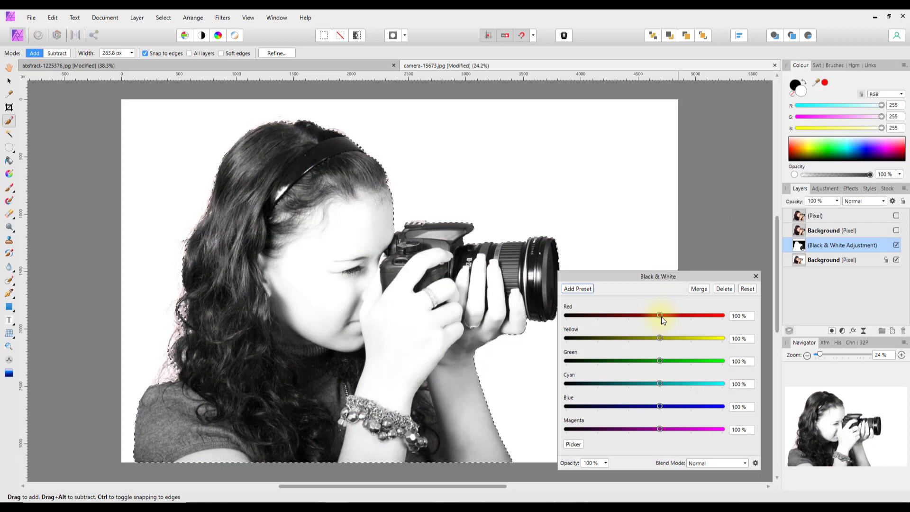
left_click_drag(661, 317, 695, 314)
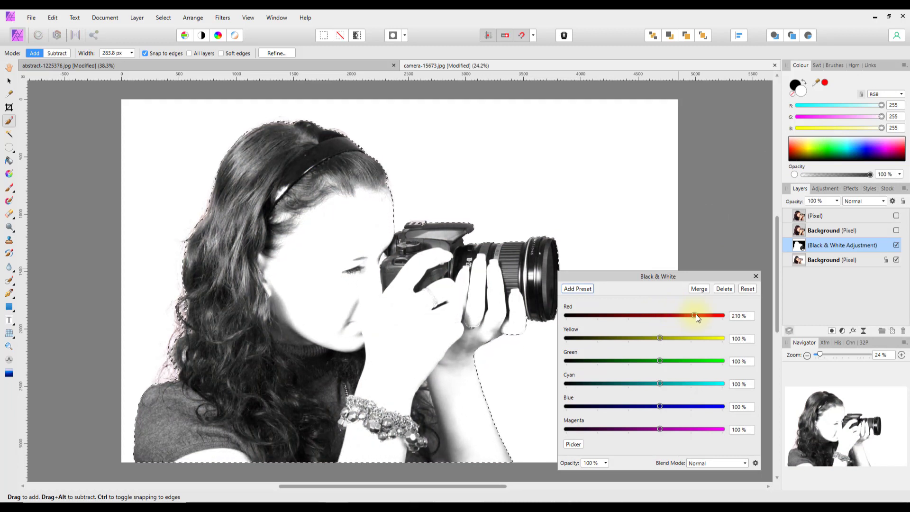
left_click_drag(660, 337, 633, 338)
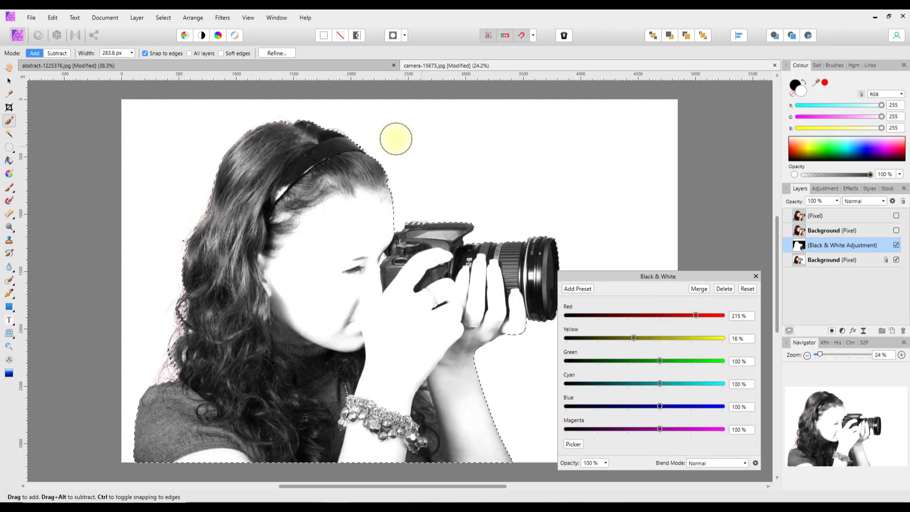
left_click(731, 289)
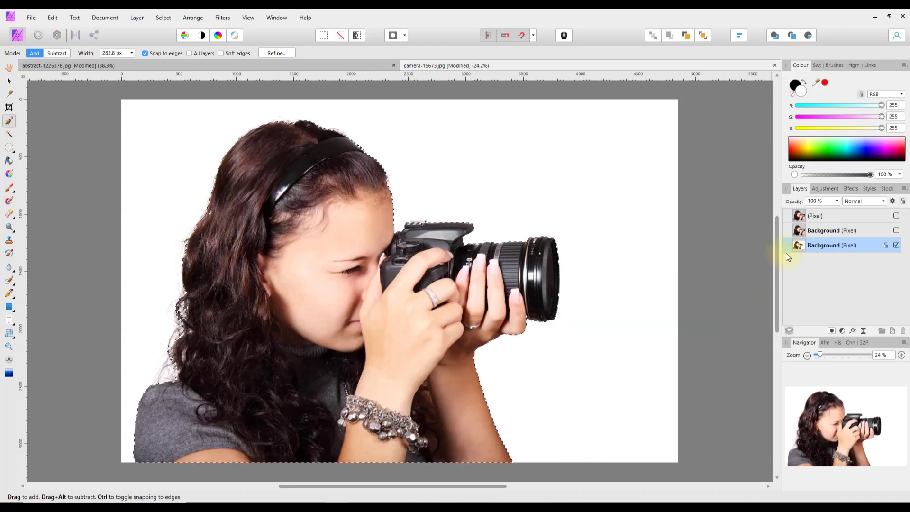
- Add a Levels adjustment to the selected woman with Black Level 52 %, Gamma 0.367 and Output Black Level 34 %
left_click(841, 331)
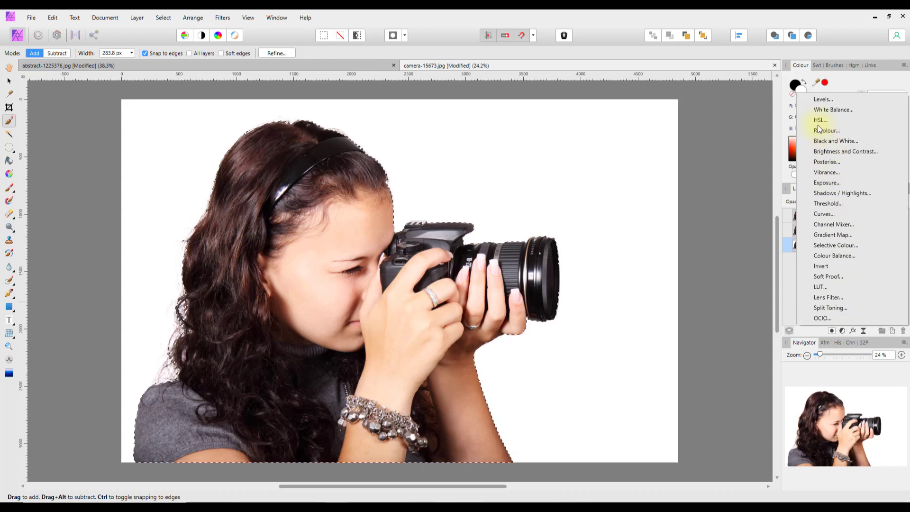
left_click(821, 100)
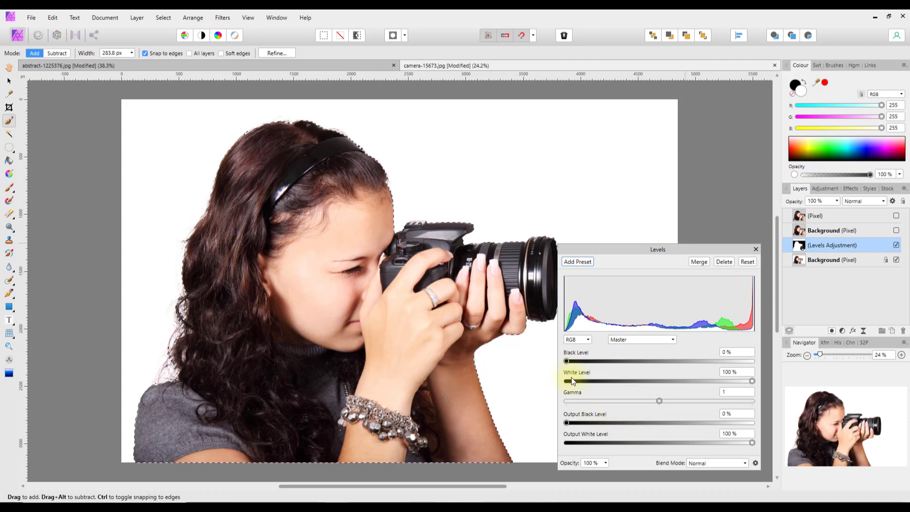
left_click_drag(567, 361, 618, 358)
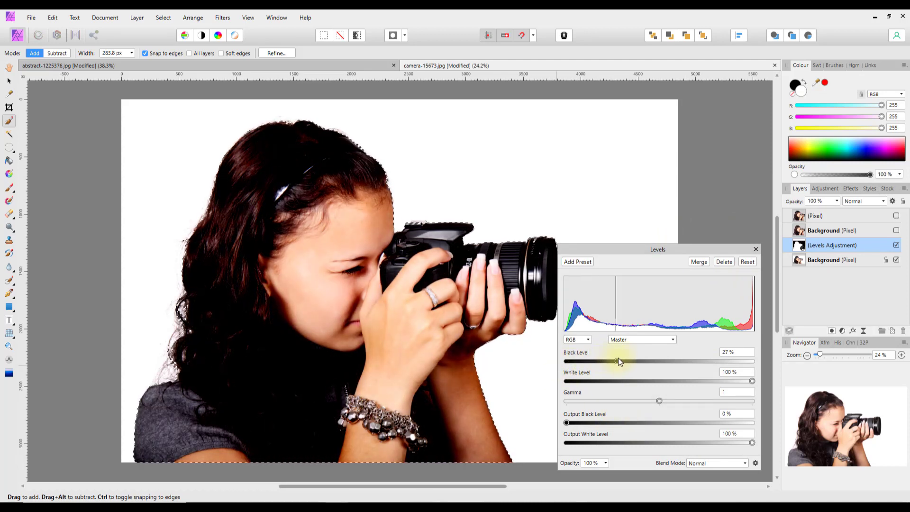
left_click_drag(660, 400, 600, 400)
left_click_drag(625, 363, 663, 365)
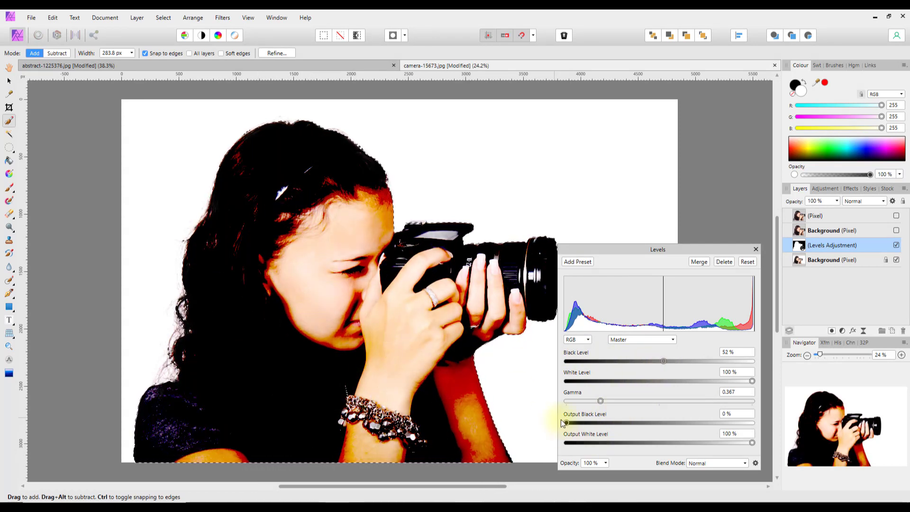
left_click_drag(566, 423, 629, 422)
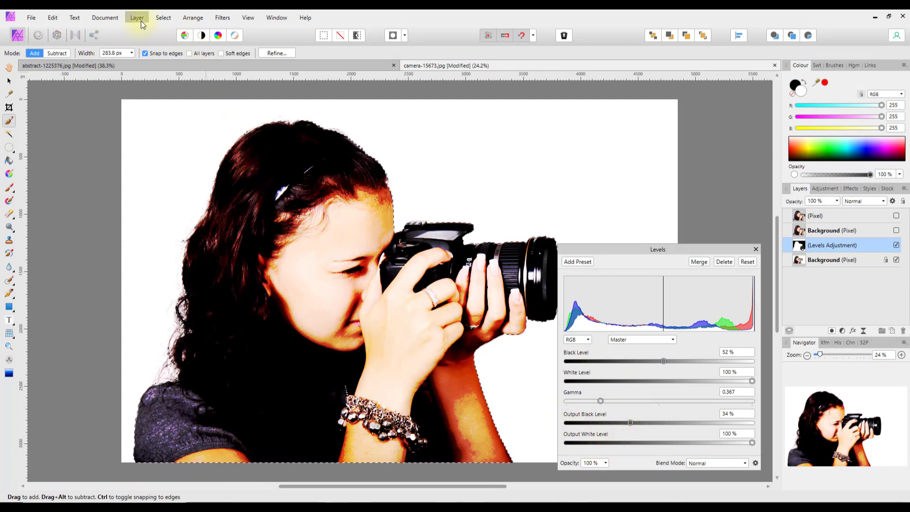
- Close the Levels settings and clear the selection around the woman
left_click(163, 18)
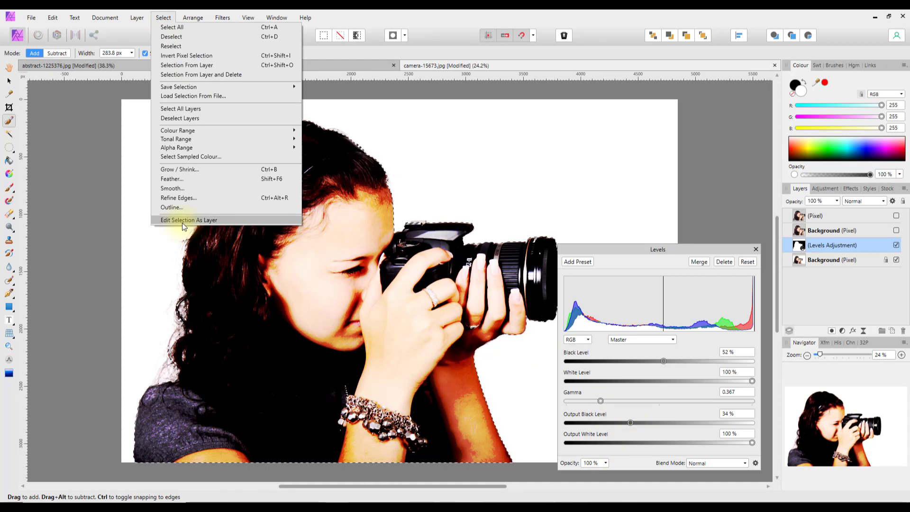
left_click(371, 17)
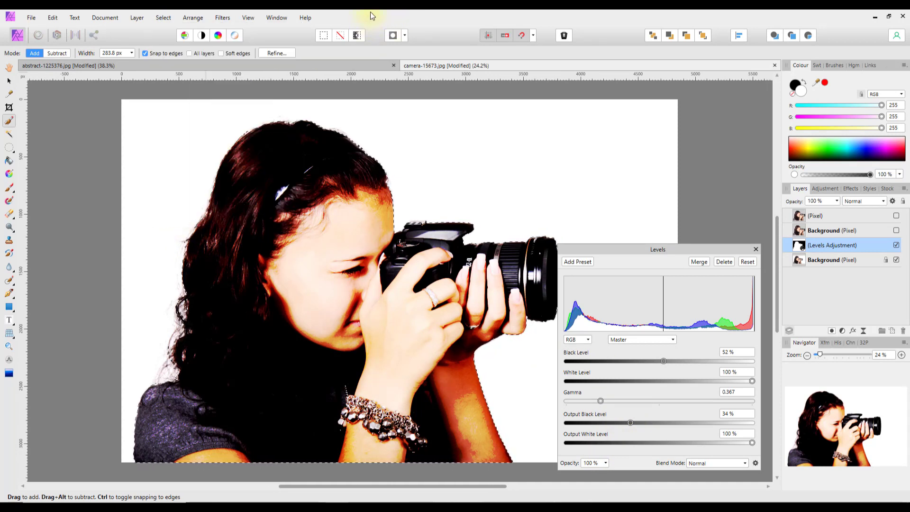
left_click(756, 250)
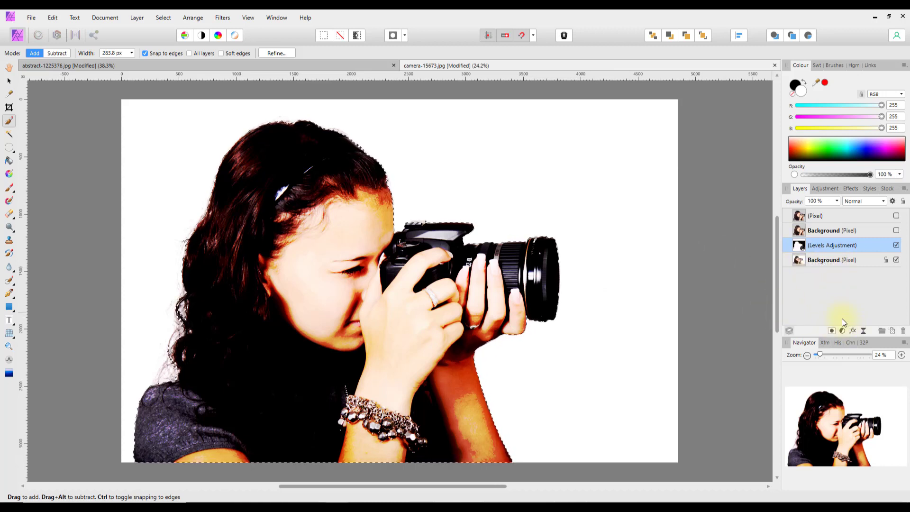
key("ctrl+d")
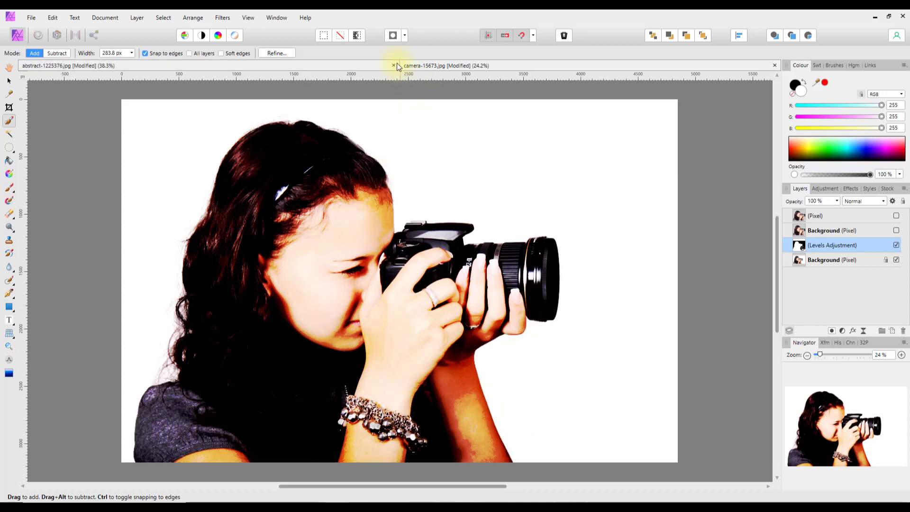
- Return to the abstract-1225376.jpg painting and look over the available selection commands without applying any
left_click(331, 67)
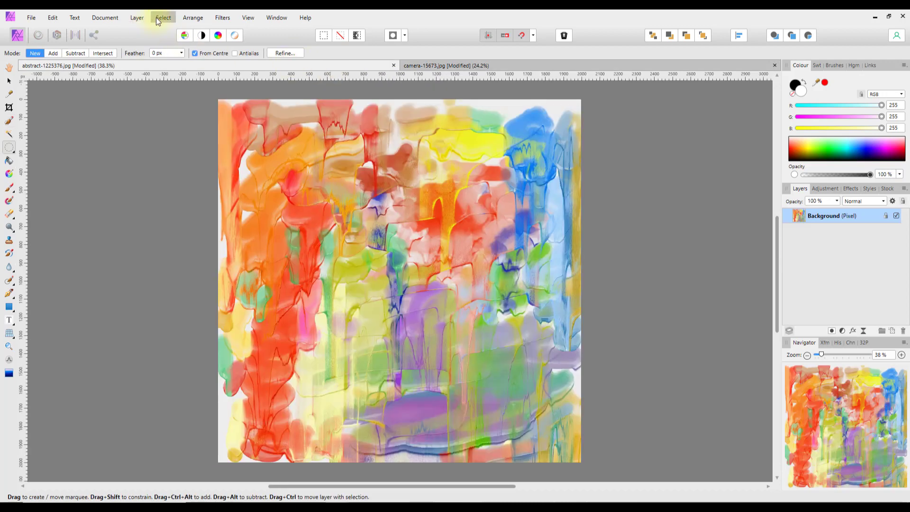
left_click(158, 19)
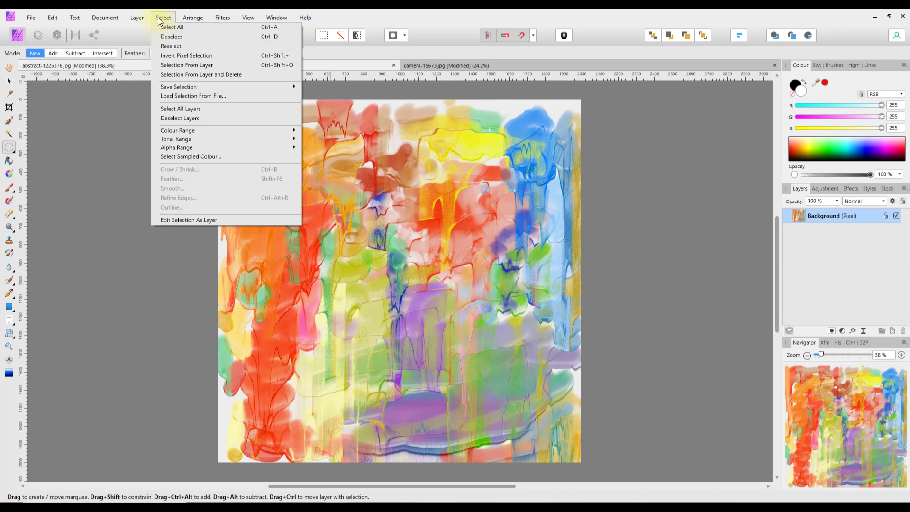
mouse_move(276, 18)
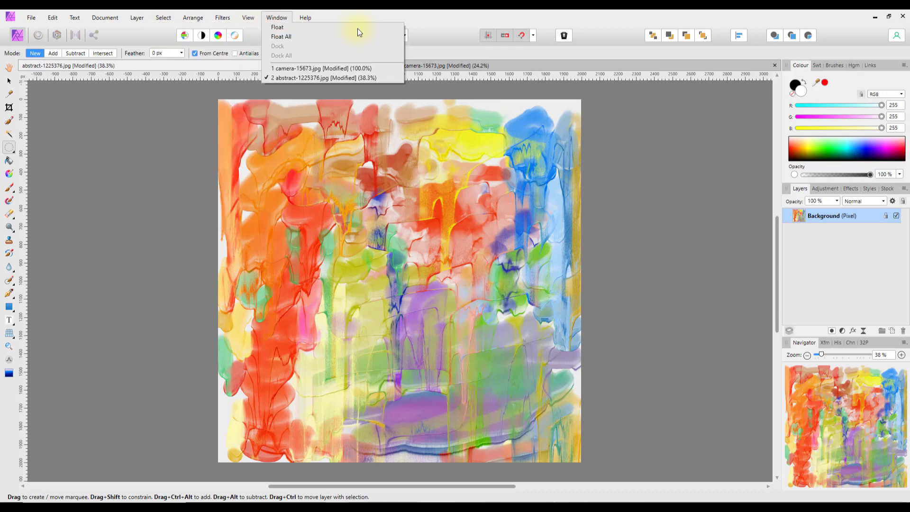
left_click(448, 17)
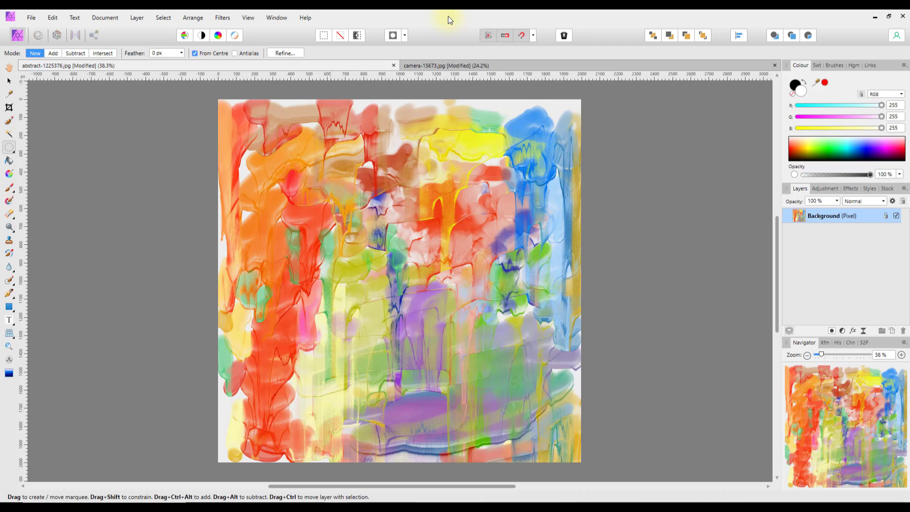